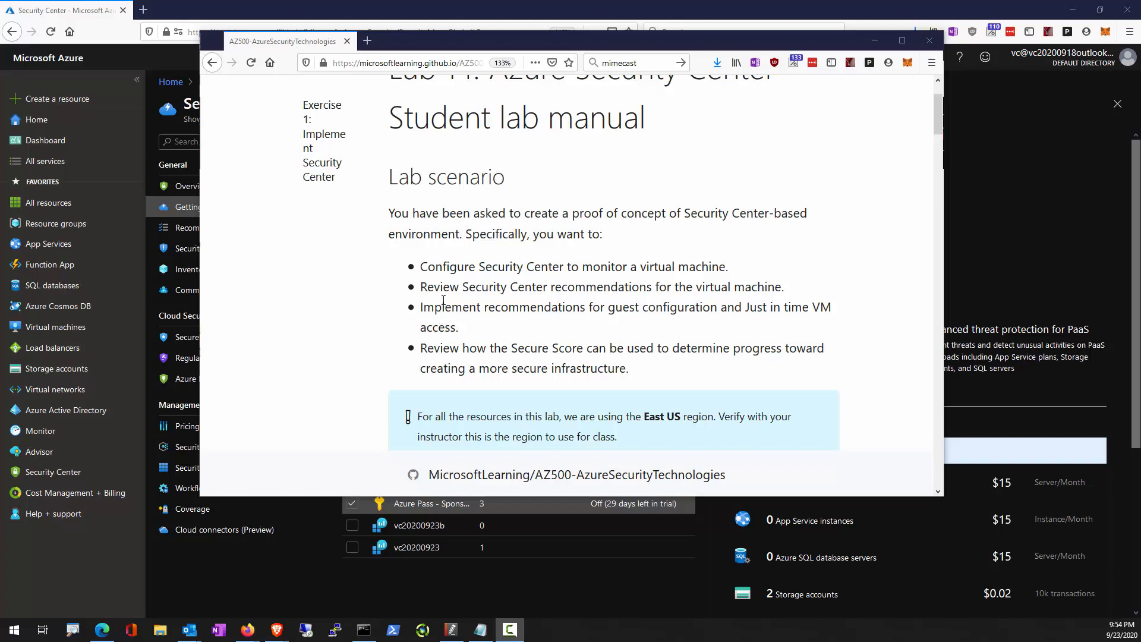
Read the lab scenario tasks in the Security Center student lab manual and move the manual away to reveal the Azure portal.
{"action": "left_click_drag", "start_coordinate": [449, 288], "coordinate": [777, 294]}
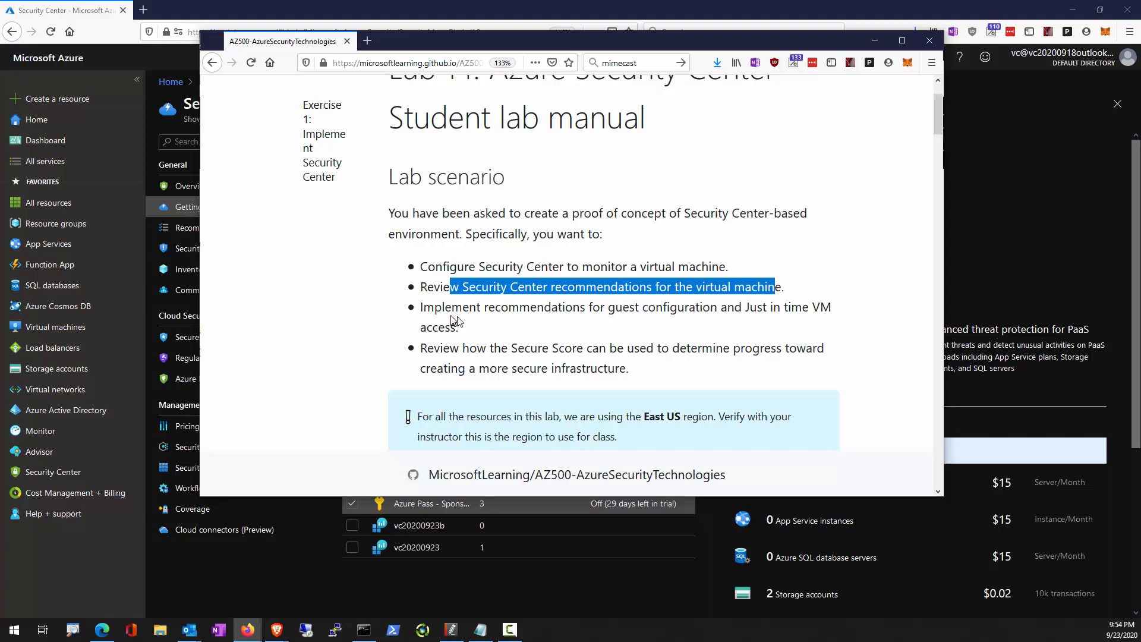
{"action": "left_click_drag", "start_coordinate": [452, 307], "coordinate": [649, 324]}
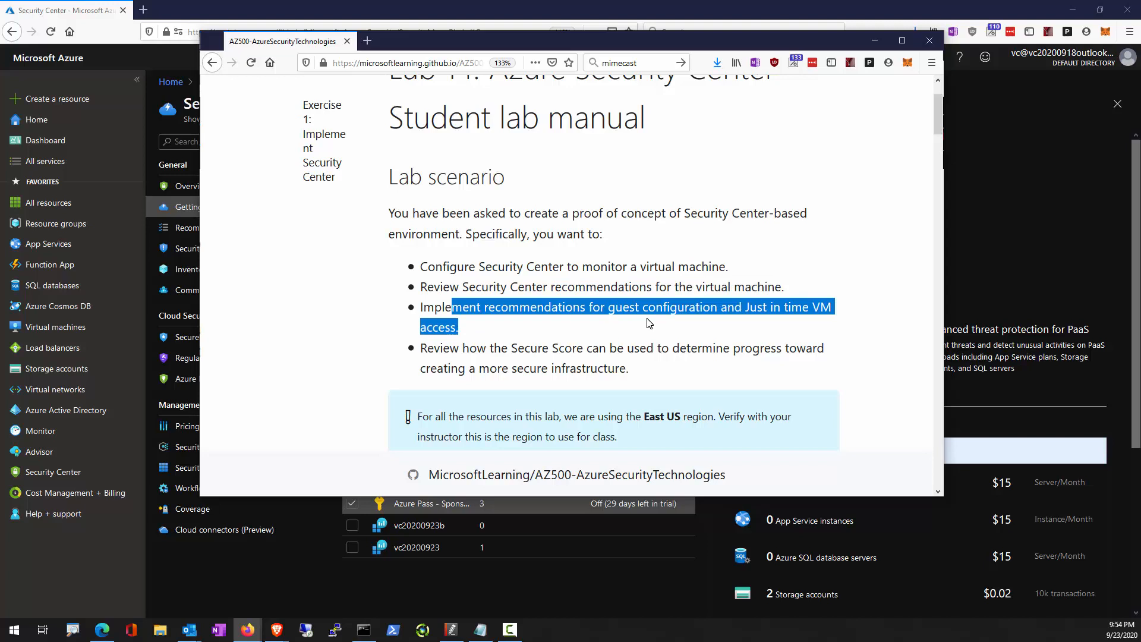
{"action": "scroll", "coordinate": [650, 323], "scroll_direction": "down", "scroll_amount": 3}
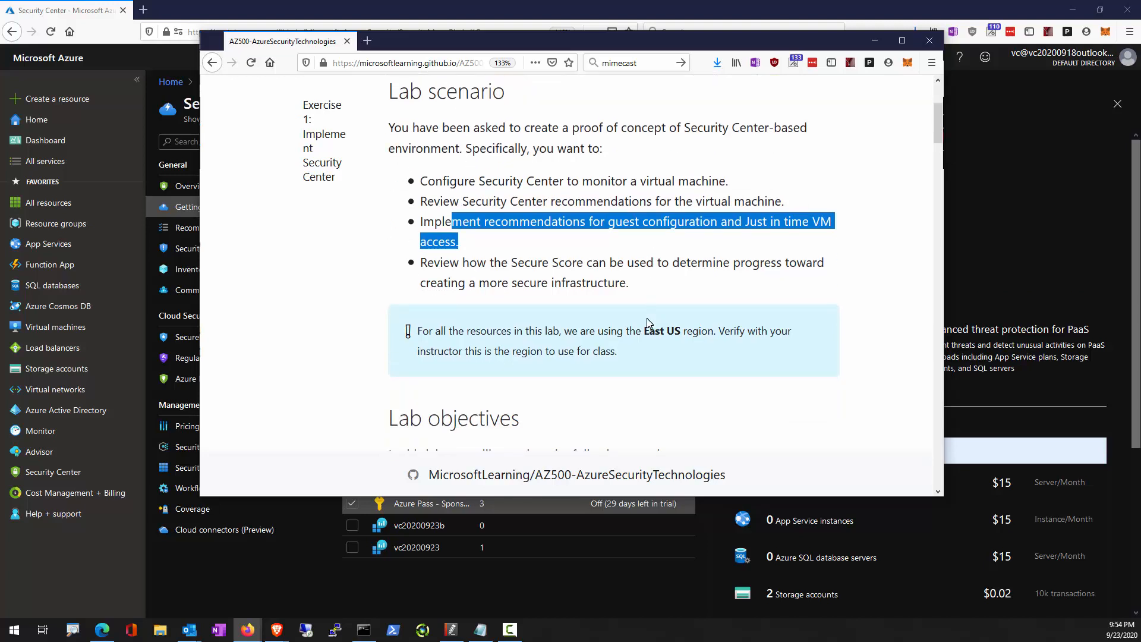
{"action": "left_click", "coordinate": [611, 224]}
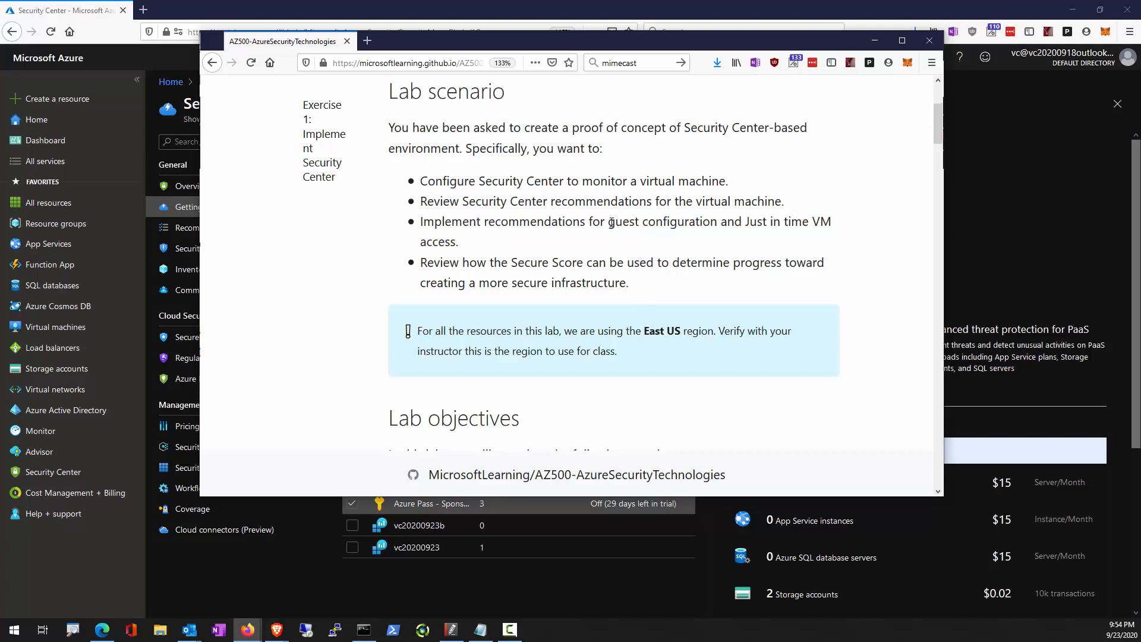
{"action": "left_click", "coordinate": [696, 226], "text": "shift"}
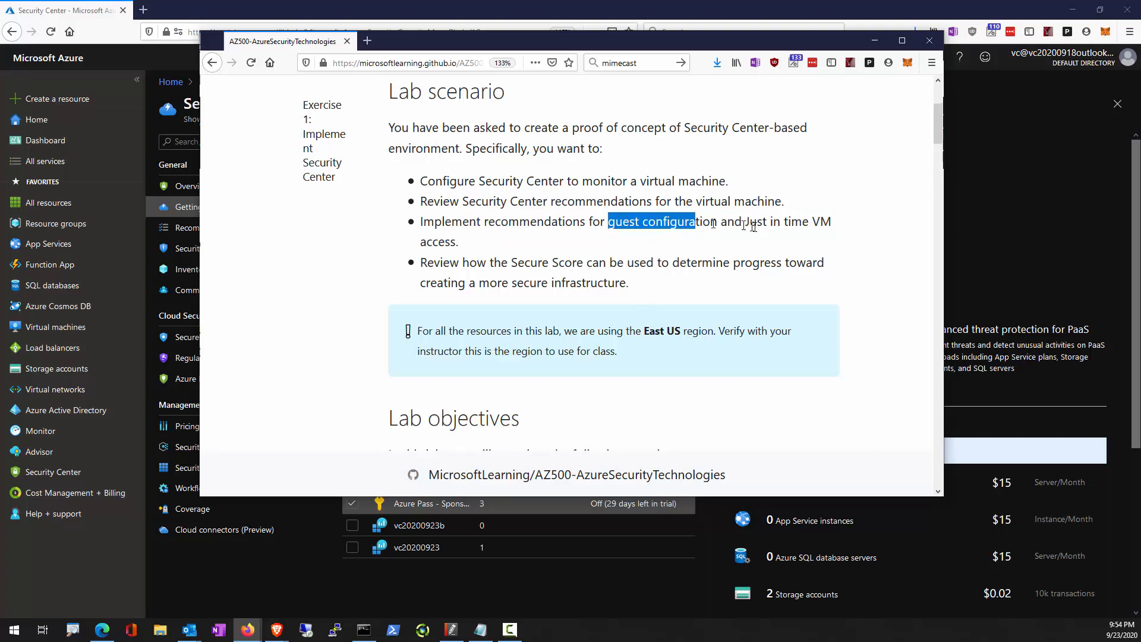
{"action": "left_click_drag", "start_coordinate": [742, 226], "coordinate": [833, 230]}
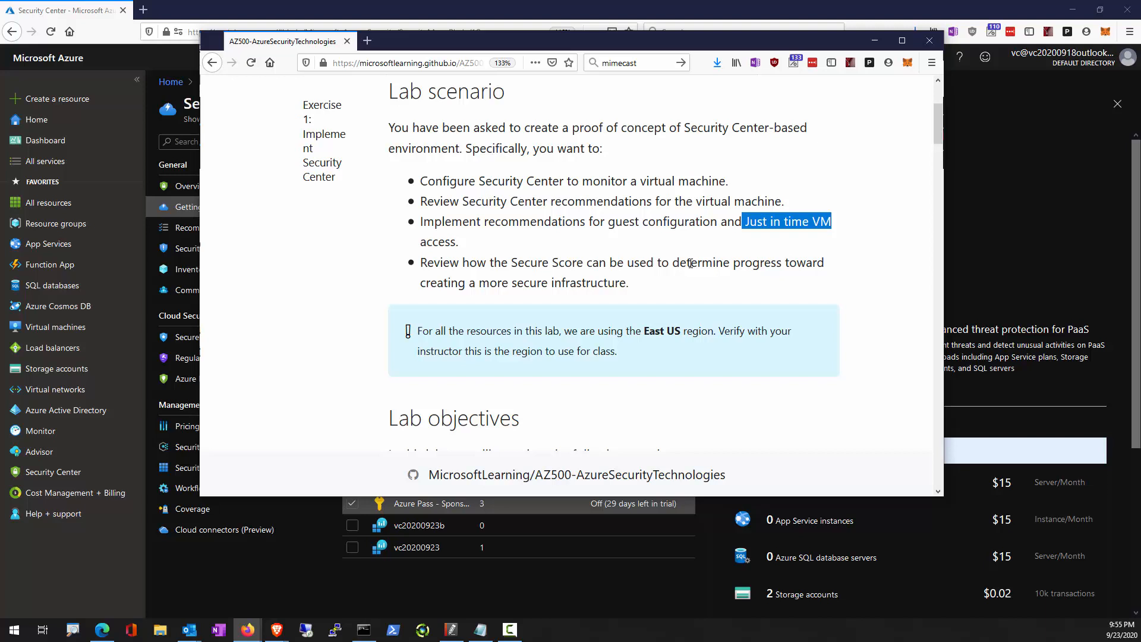
{"action": "left_click_drag", "start_coordinate": [509, 262], "coordinate": [576, 268]}
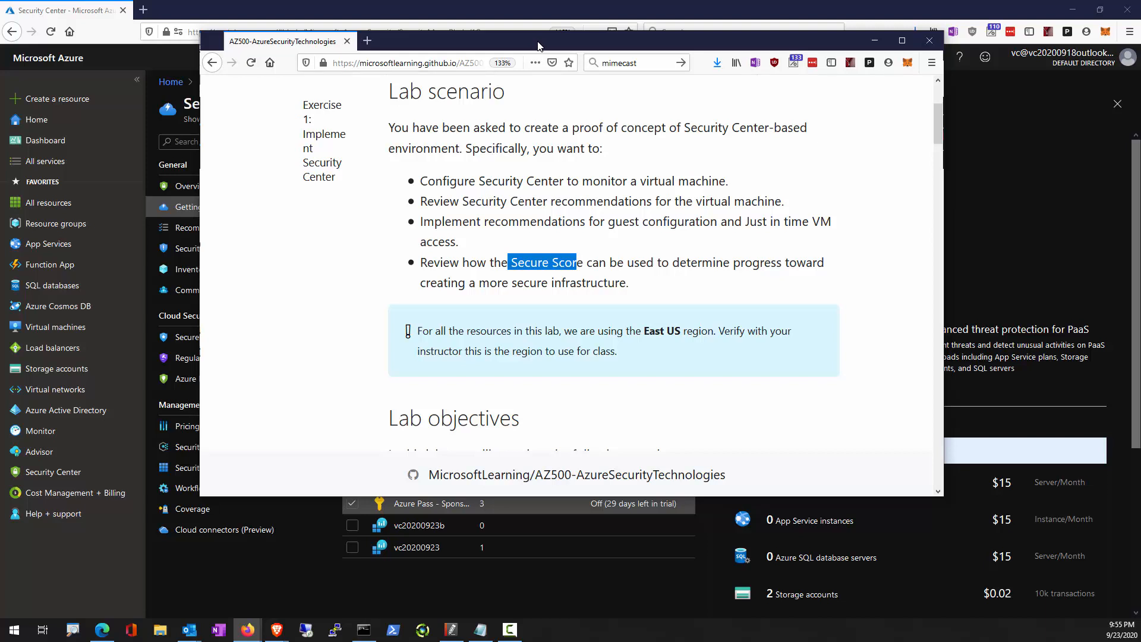
{"action": "left_click_drag", "start_coordinate": [538, 46], "coordinate": [0, 156]}
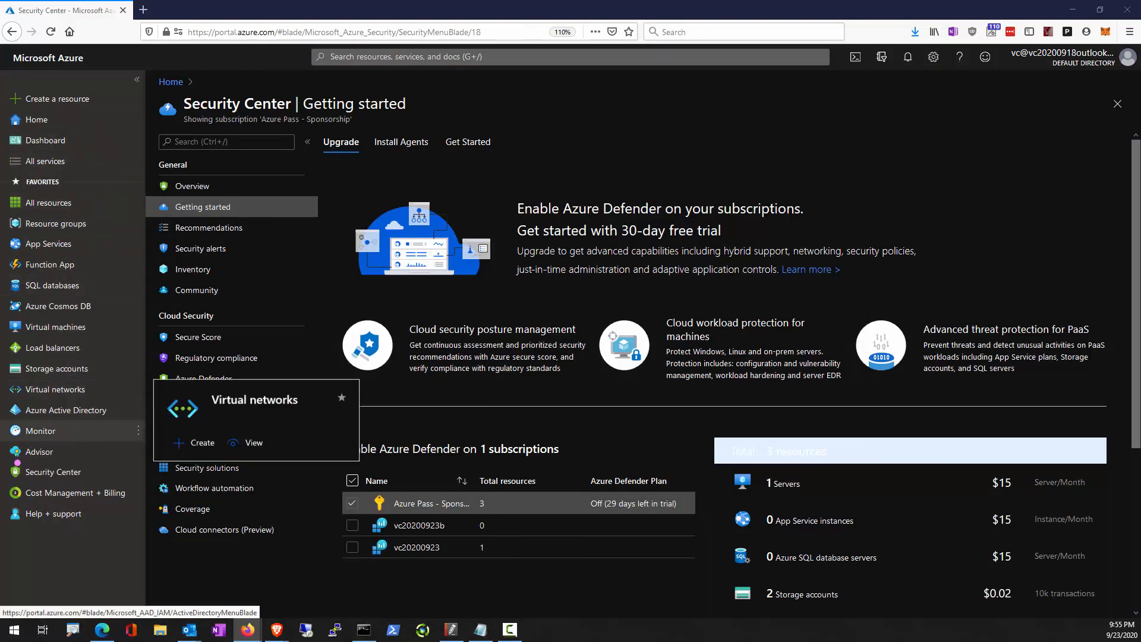
Open Security Center and go to its Getting started page.
{"action": "left_click_drag", "start_coordinate": [79, 469], "coordinate": [143, 360]}
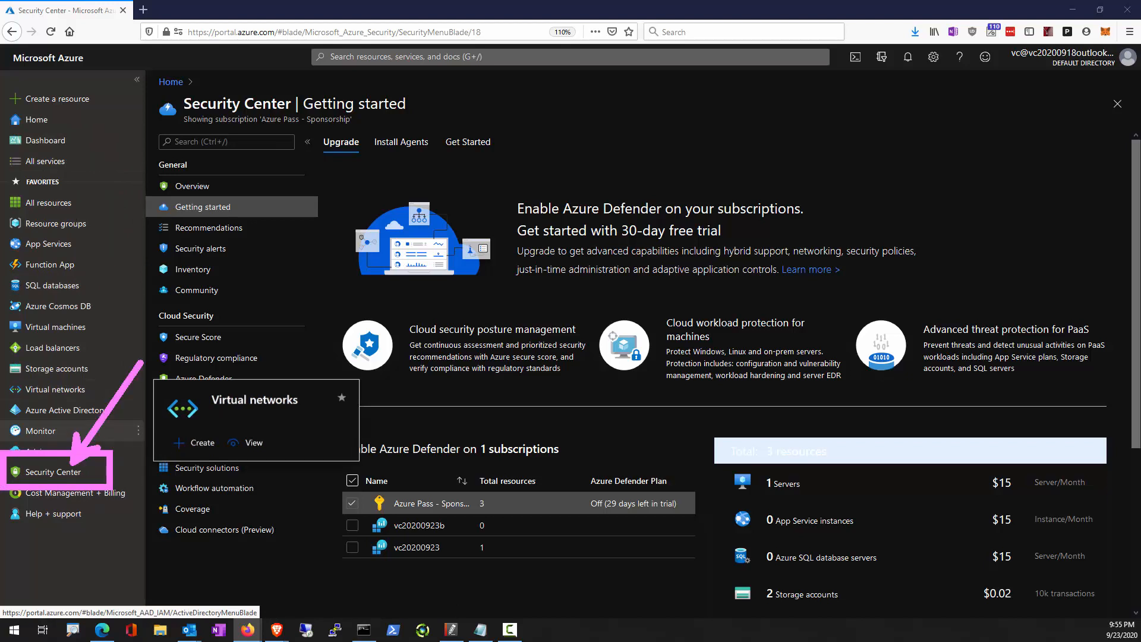
{"action": "key", "text": "Escape"}
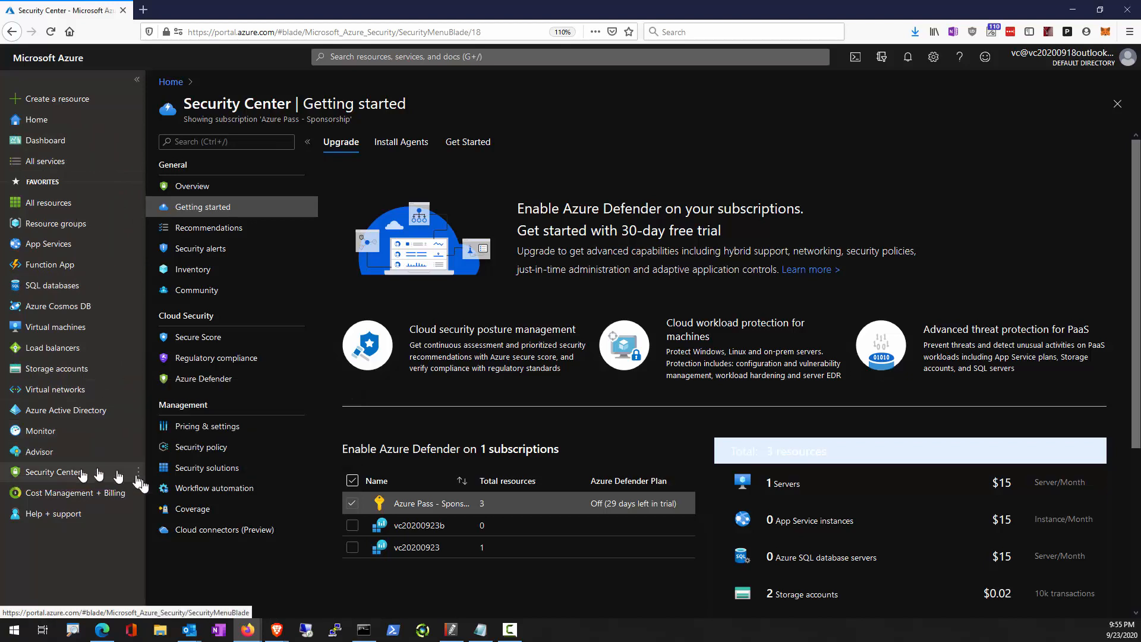
{"action": "left_click", "coordinate": [92, 473]}
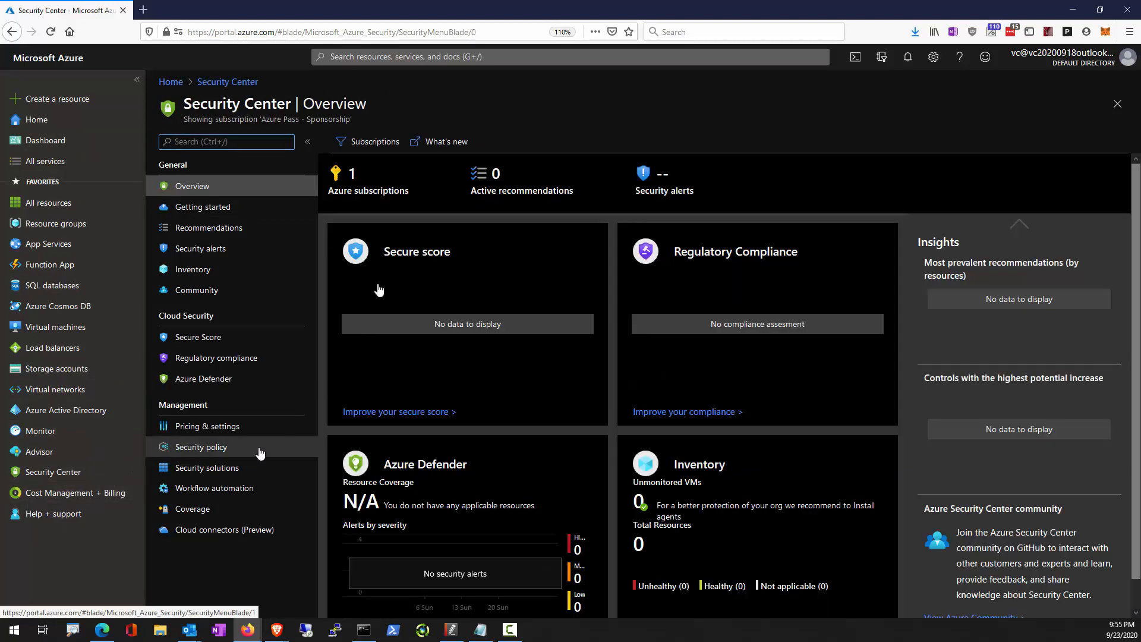
{"action": "left_click", "coordinate": [197, 209]}
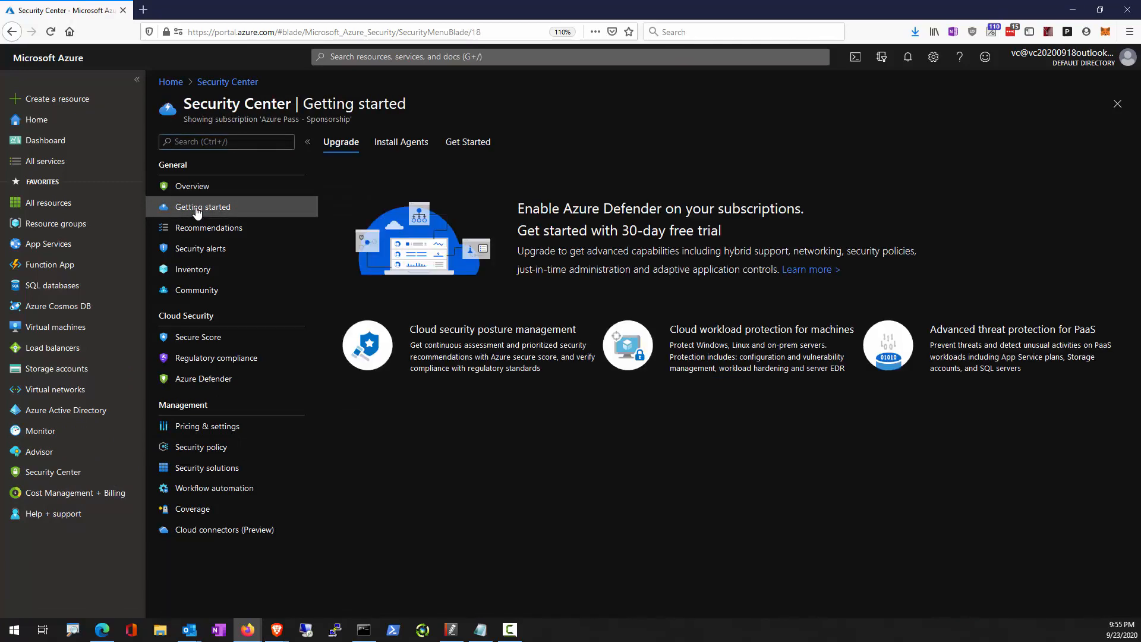
Start the Azure Defender trial upgrade for the Azure Pass - Sponsorship subscription.
{"action": "scroll", "coordinate": [490, 575], "scroll_direction": "down", "scroll_amount": 2}
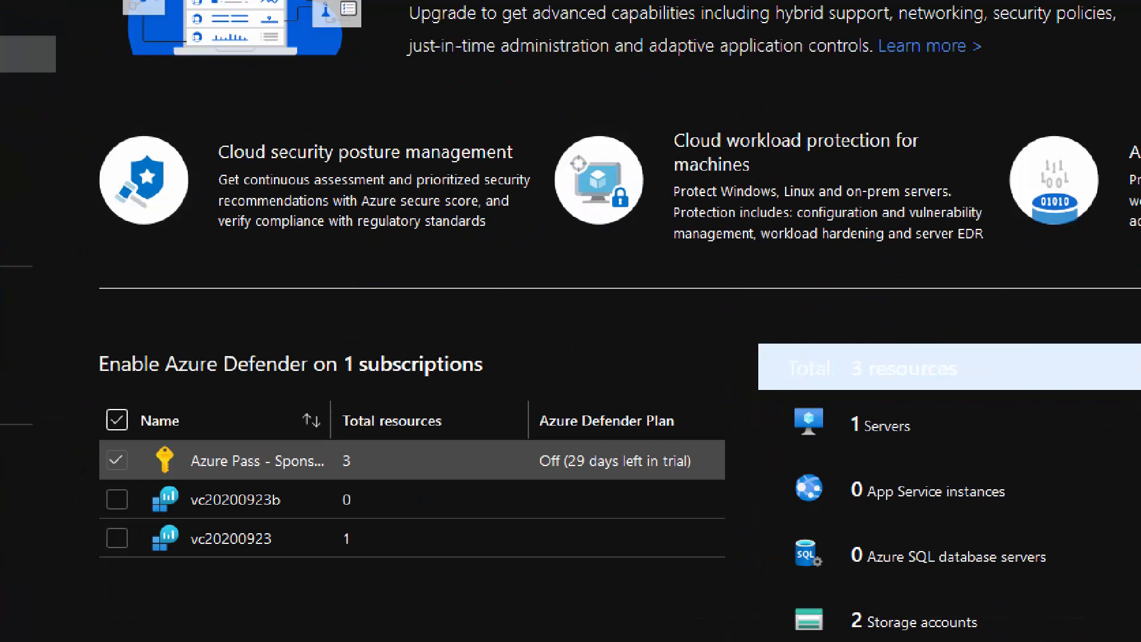
{"action": "mouse_move", "coordinate": [661, 392]}
{"action": "left_mouse_down"}
{"action": "mouse_move", "coordinate": [628, 394]}
{"action": "mouse_move", "coordinate": [700, 471]}
{"action": "left_mouse_up"}
{"action": "left_click_drag", "start_coordinate": [738, 541], "coordinate": [659, 363]}
{"action": "key", "text": "Escape"}
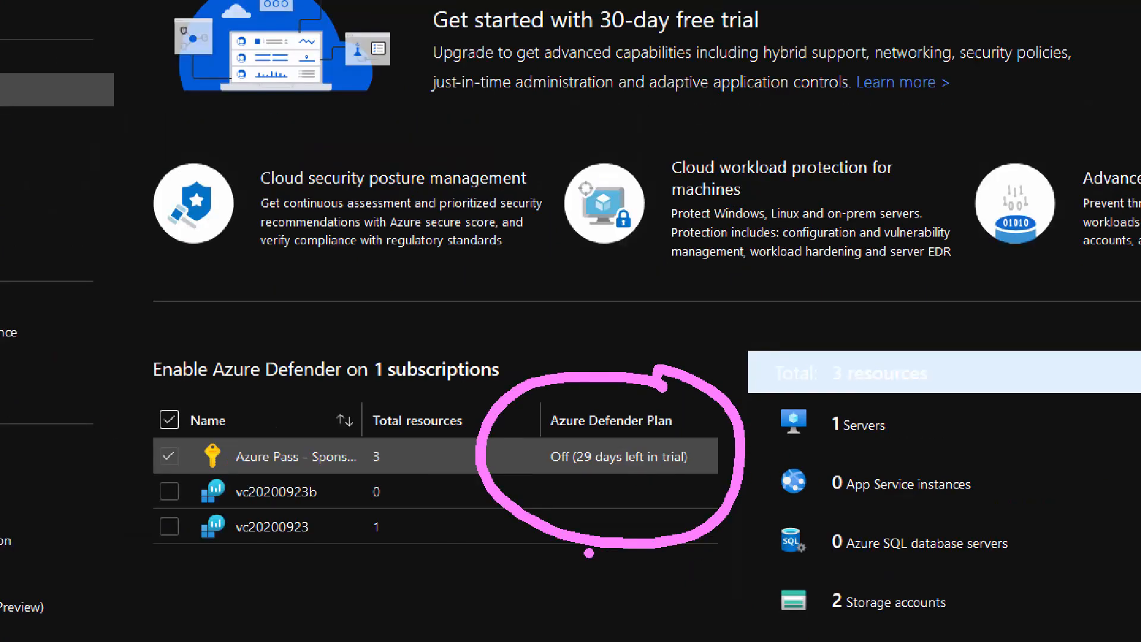
{"action": "scroll", "coordinate": [559, 527], "scroll_direction": "down", "scroll_amount": 3}
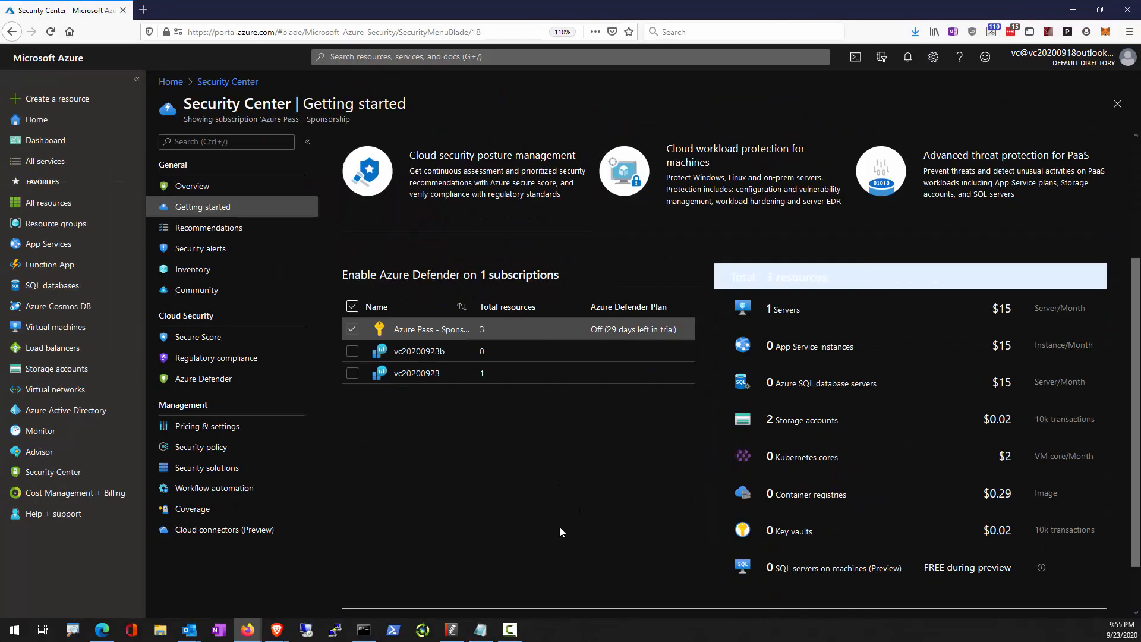
{"action": "left_click", "coordinate": [432, 585]}
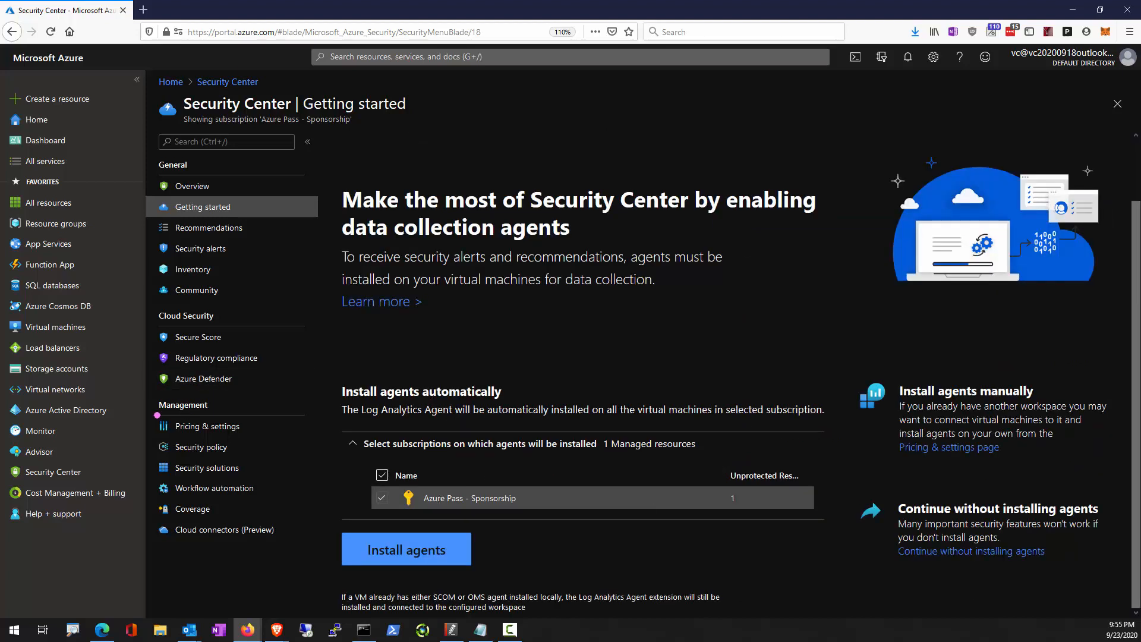
Open the pricing settings of the Azure Pass - Sponsorship subscription and review its Azure Defender plans by resource type.
{"action": "left_click", "coordinate": [199, 432]}
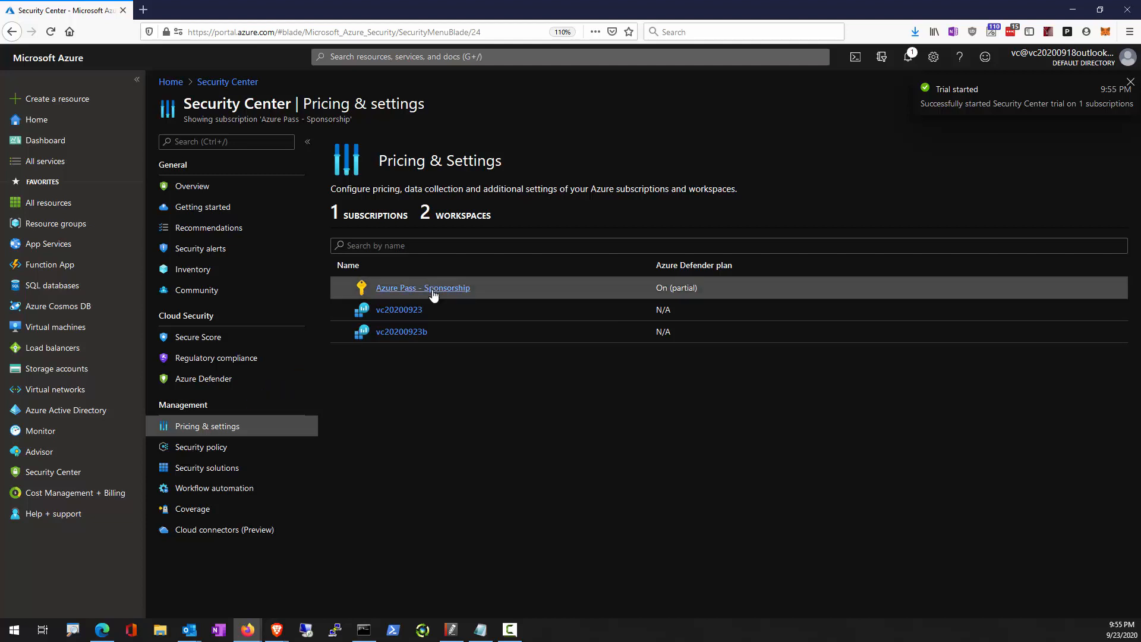
{"action": "left_click", "coordinate": [431, 290]}
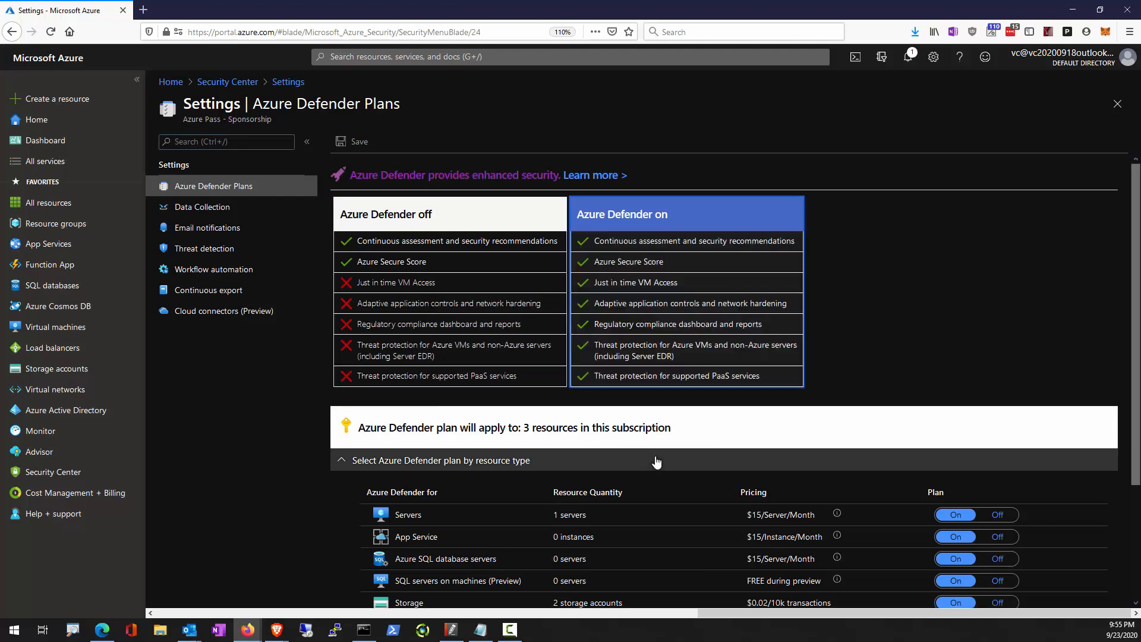
{"action": "scroll", "coordinate": [652, 469], "scroll_direction": "down", "scroll_amount": 1}
{"action": "scroll", "coordinate": [606, 486], "scroll_direction": "down", "scroll_amount": 1}
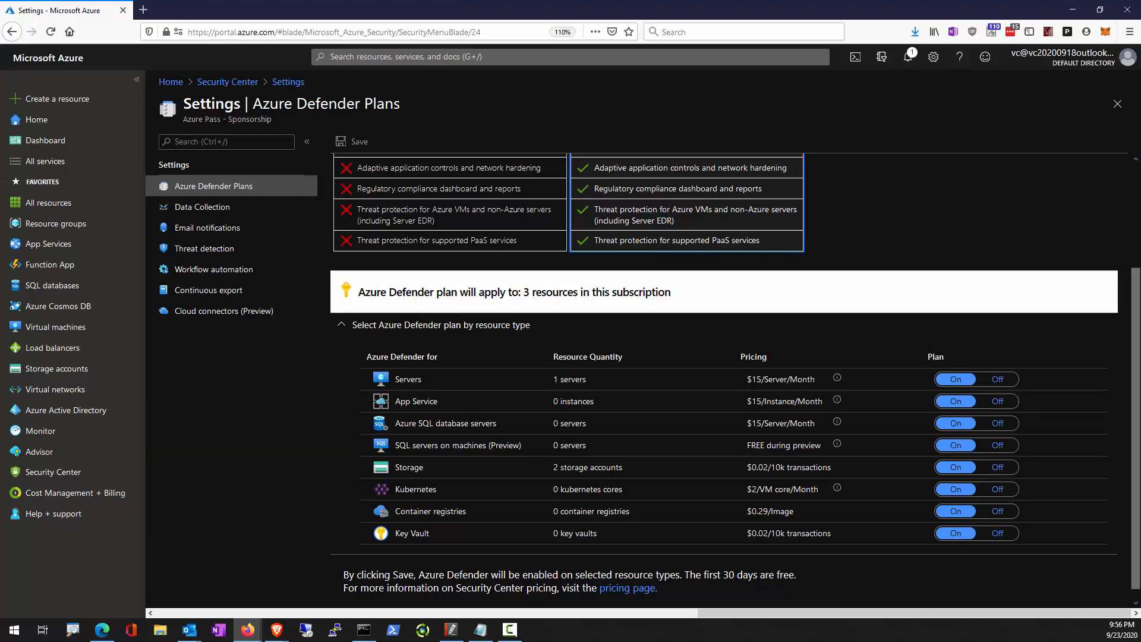
In the subscription's Data Collection settings, turn on auto provisioning of the Log Analytics agent and save the change.
{"action": "left_click", "coordinate": [175, 213]}
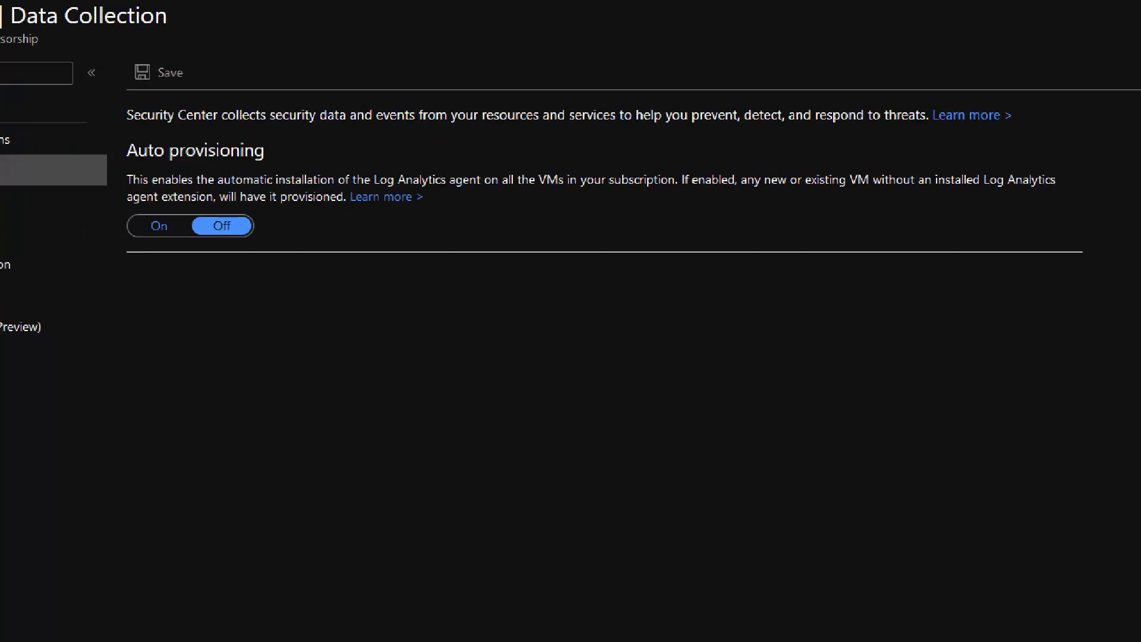
{"action": "mouse_move", "coordinate": [650, 159]}
{"action": "left_mouse_down"}
{"action": "mouse_move", "coordinate": [755, 191]}
{"action": "mouse_move", "coordinate": [1045, 201]}
{"action": "left_mouse_up"}
{"action": "left_click_drag", "start_coordinate": [727, 193], "coordinate": [692, 253]}
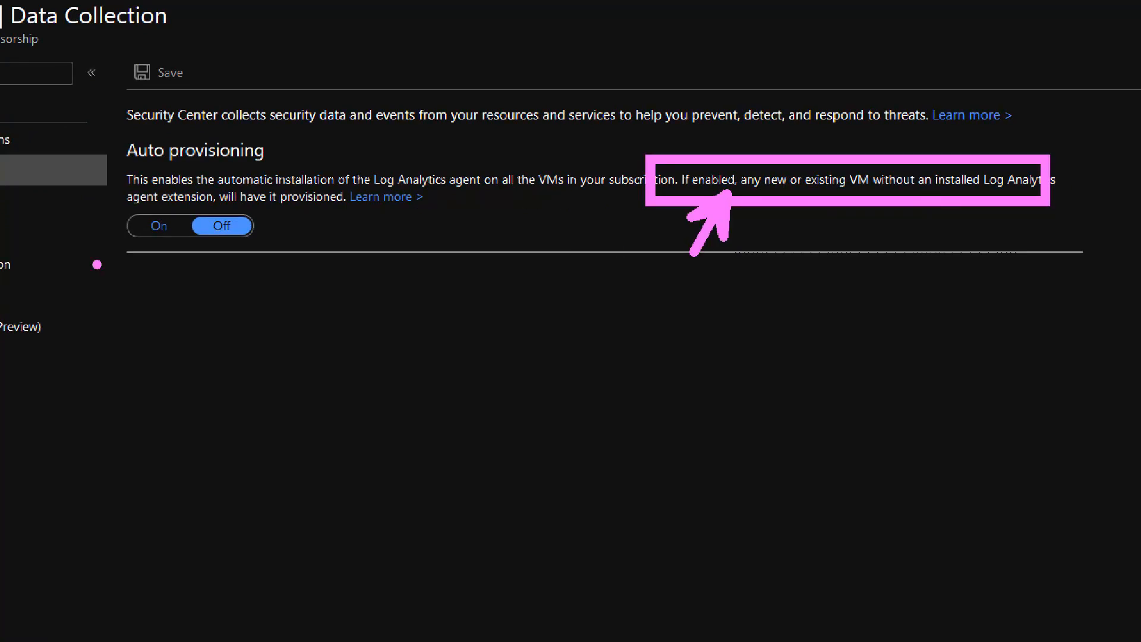
{"action": "left_click_drag", "start_coordinate": [72, 207], "coordinate": [274, 248]}
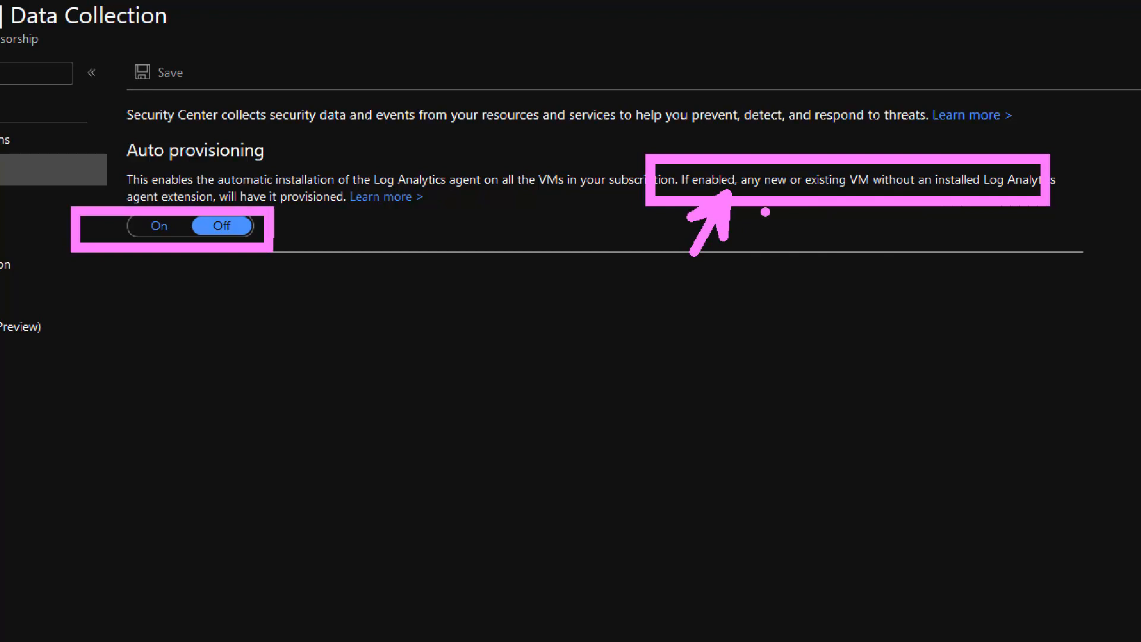
{"action": "left_click_drag", "start_coordinate": [753, 136], "coordinate": [929, 230]}
{"action": "left_click_drag", "start_coordinate": [997, 214], "coordinate": [930, 203]}
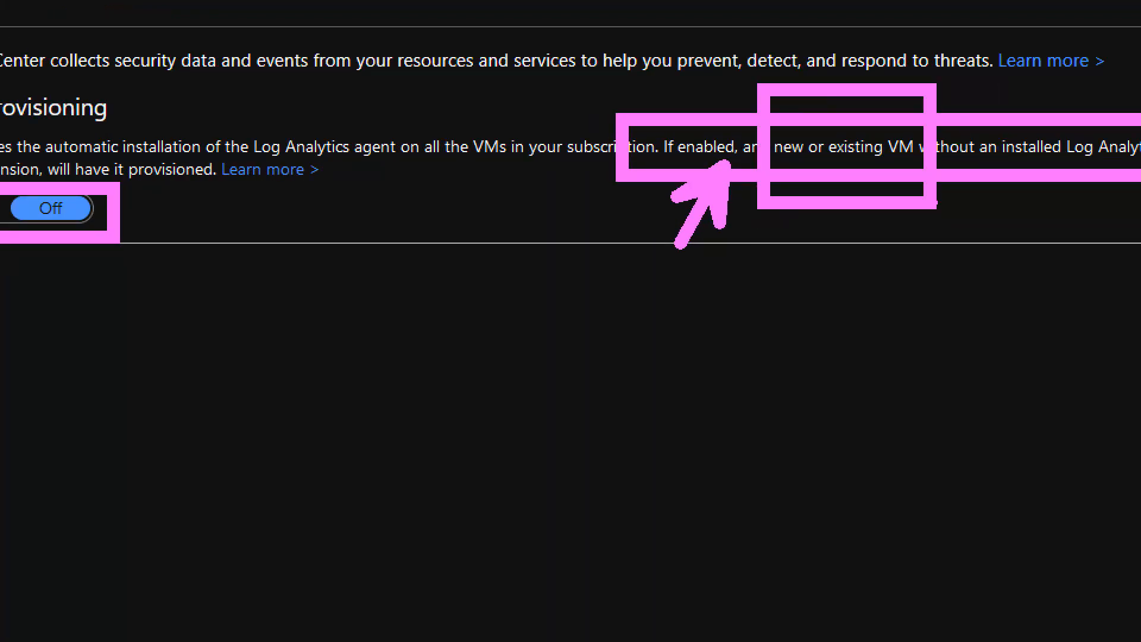
{"action": "left_click_drag", "start_coordinate": [852, 153], "coordinate": [849, 290]}
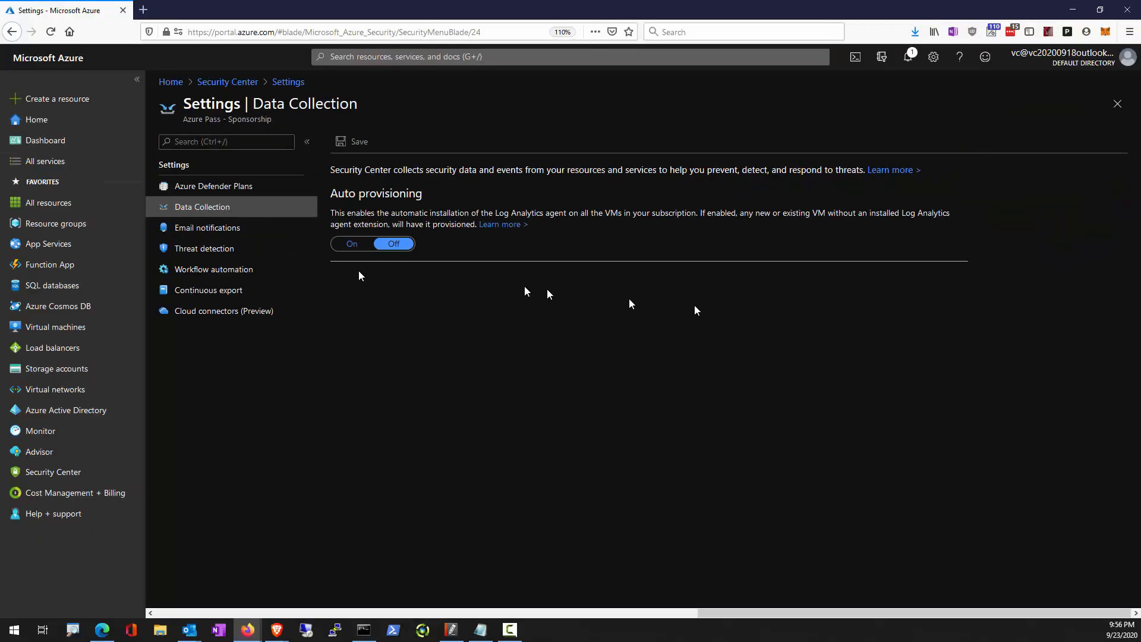
{"action": "key", "text": "ctrl+plus"}
{"action": "key", "text": "ctrl+plus"}
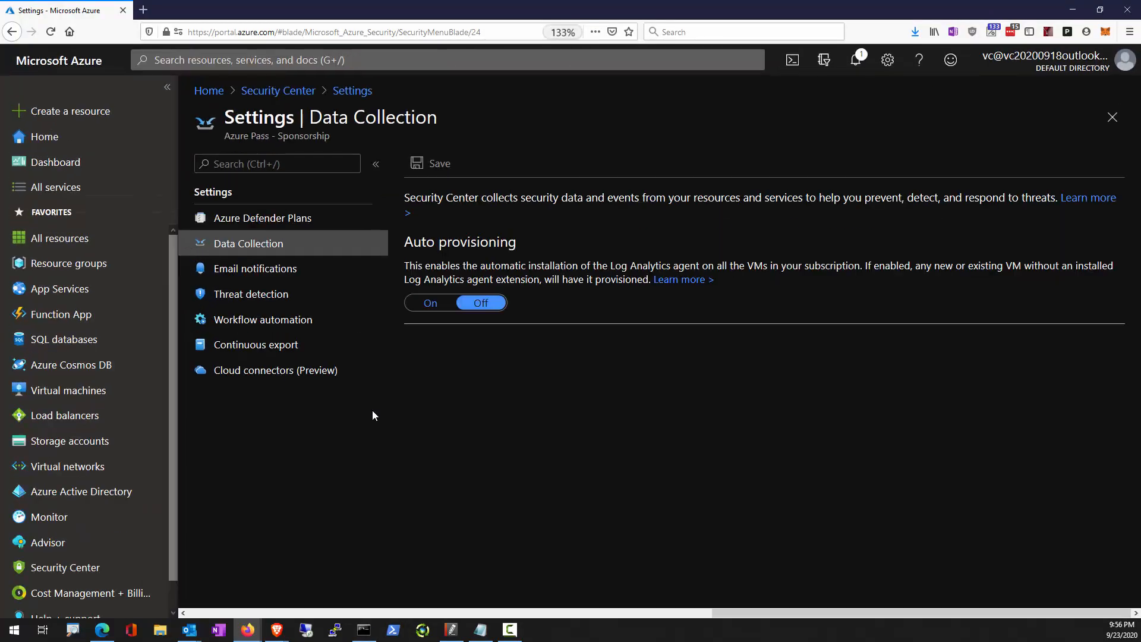
{"action": "left_click", "coordinate": [429, 303]}
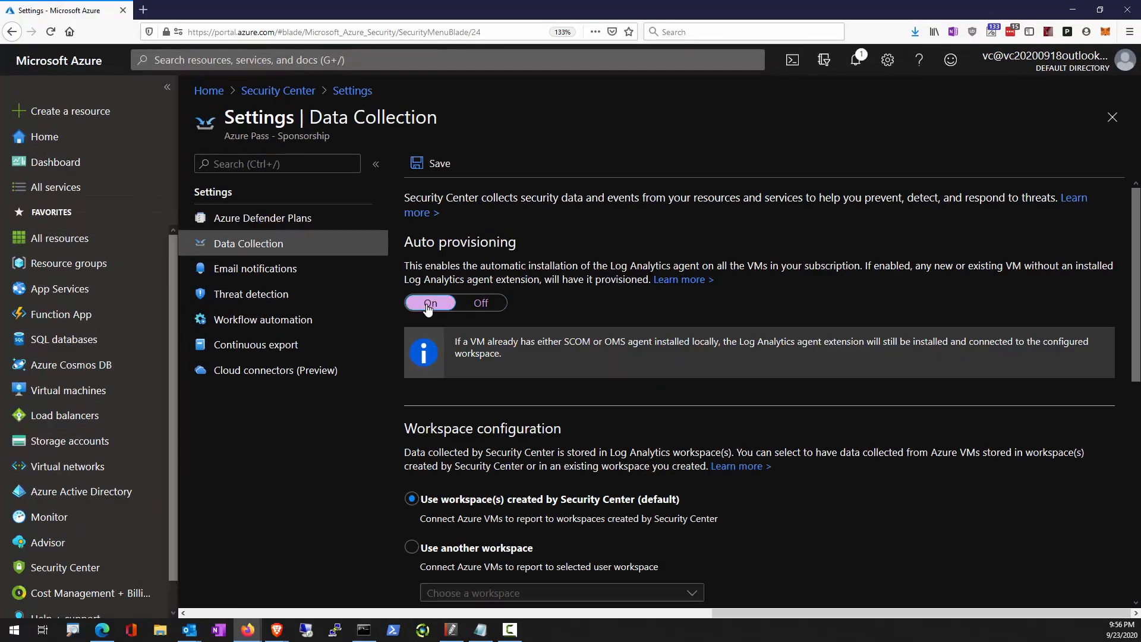
{"action": "left_click", "coordinate": [440, 168]}
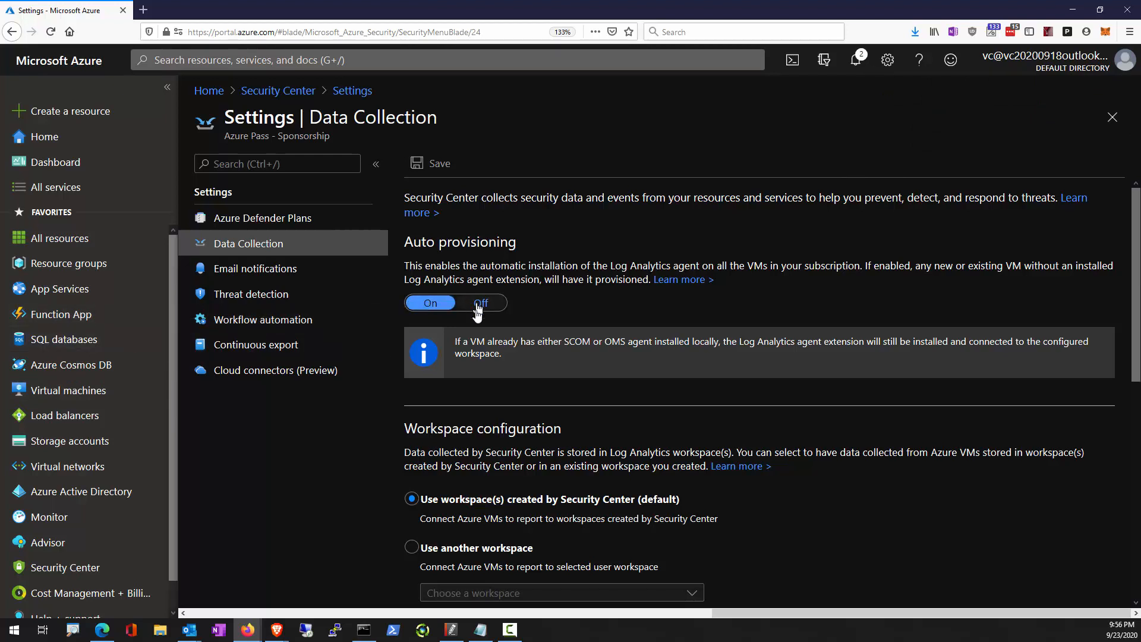
Set the workspace configuration to use another workspace and choose vc20200923 for the Azure VMs to report to.
{"action": "left_click", "coordinate": [458, 548]}
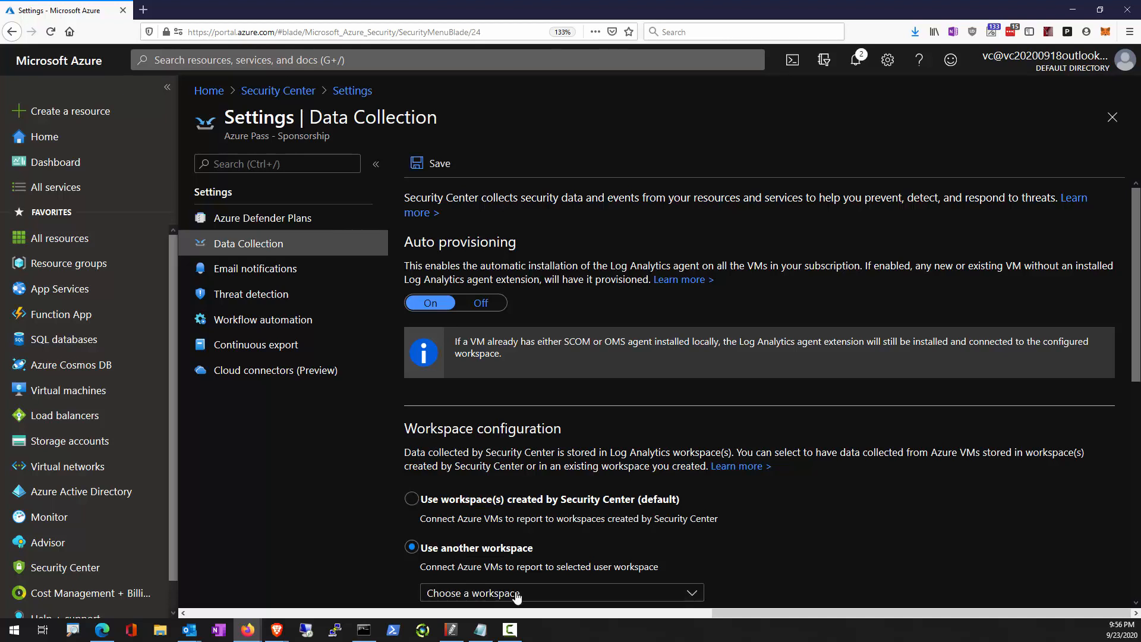
{"action": "scroll", "coordinate": [517, 596], "scroll_direction": "down", "scroll_amount": 2}
{"action": "left_click", "coordinate": [533, 513]}
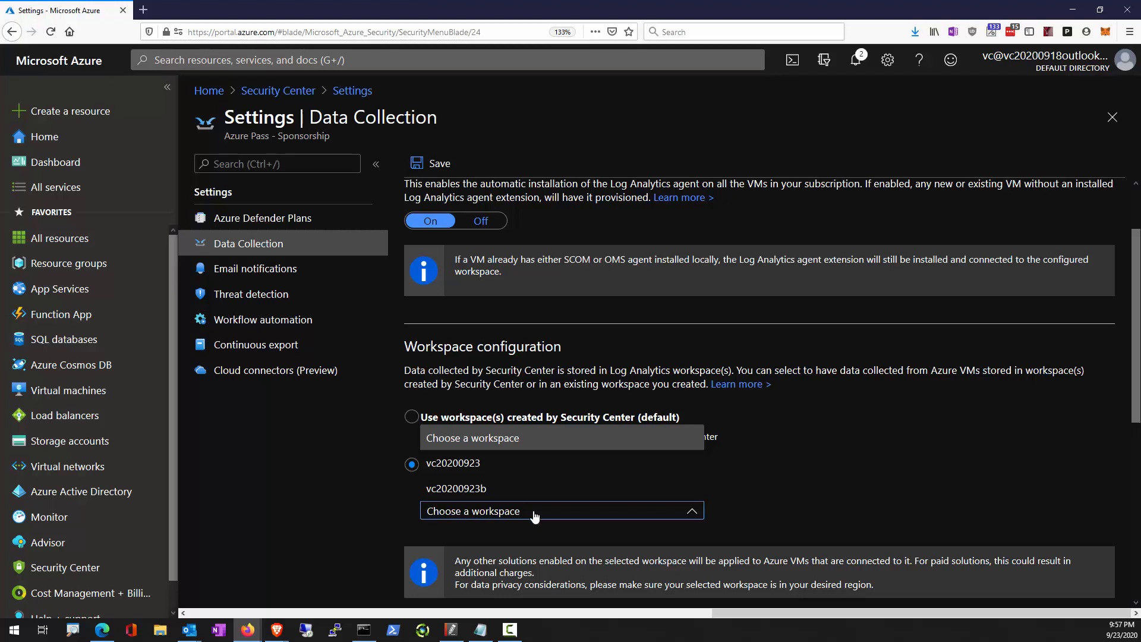
{"action": "left_click", "coordinate": [480, 466]}
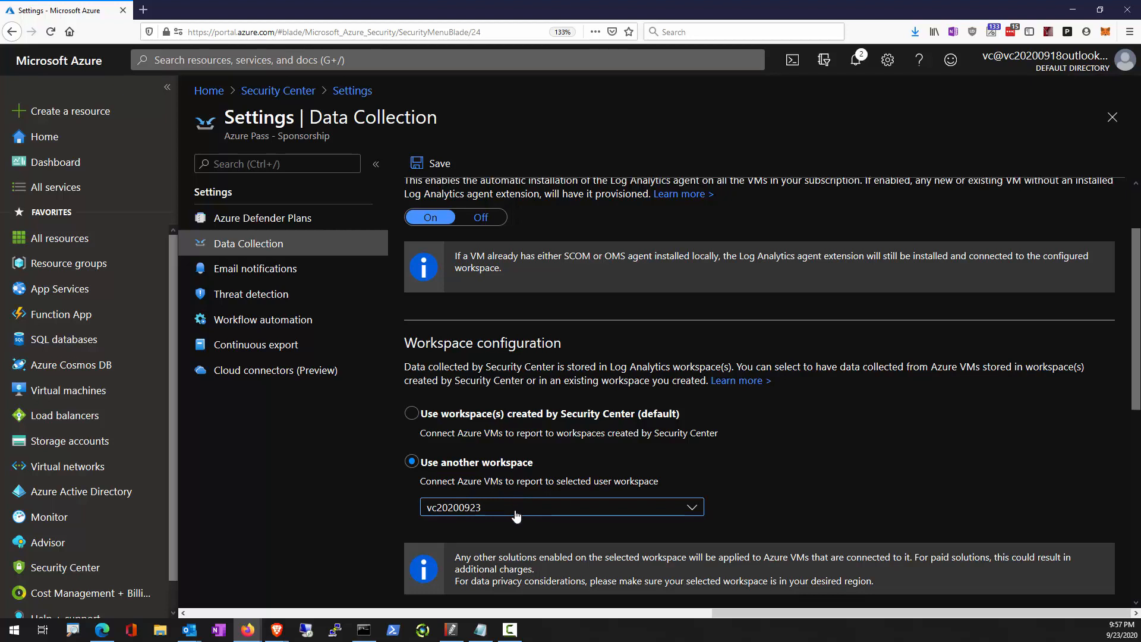
Save the Data Collection settings and apply the workspace setting to already monitored VMs as well.
{"action": "scroll", "coordinate": [487, 474], "scroll_direction": "down", "scroll_amount": 3}
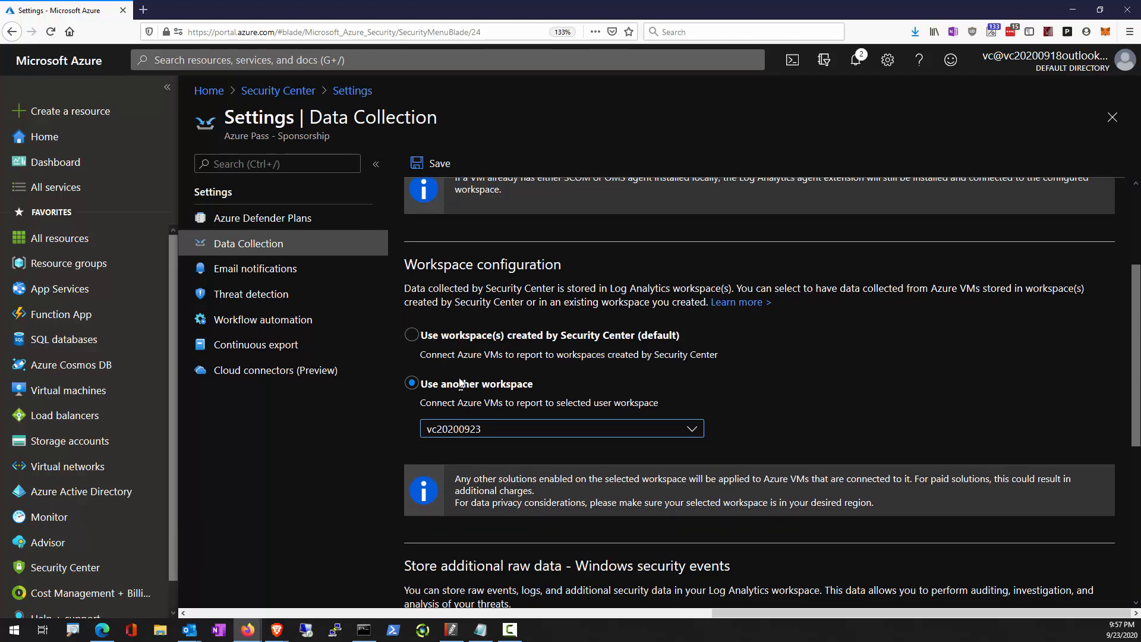
{"action": "scroll", "coordinate": [459, 431], "scroll_direction": "up", "scroll_amount": 3}
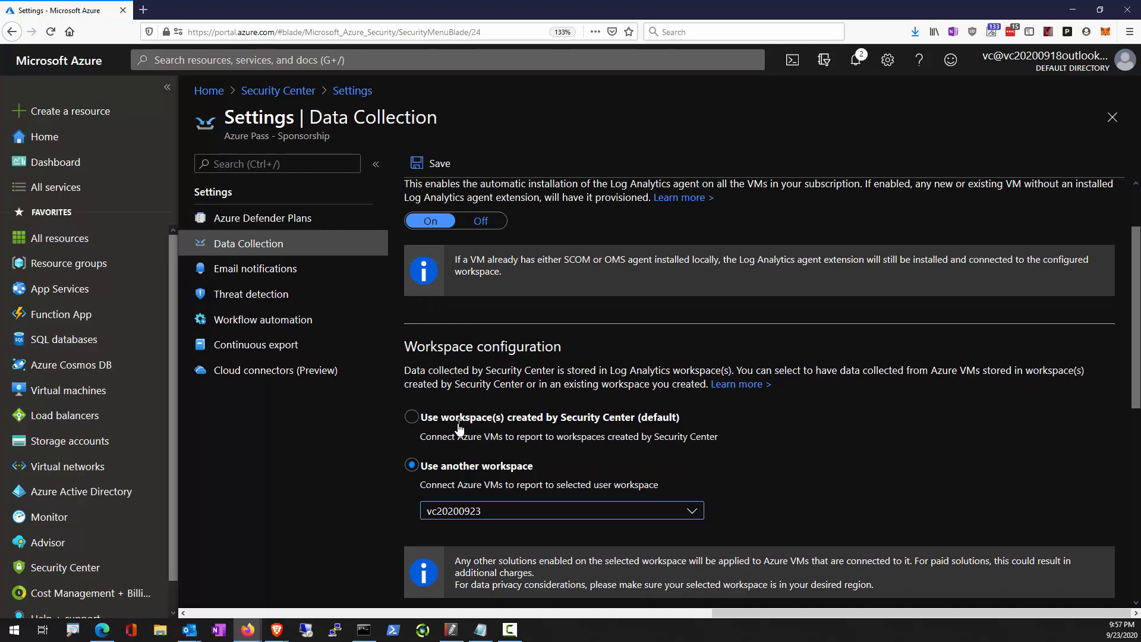
{"action": "scroll", "coordinate": [457, 416], "scroll_direction": "up", "scroll_amount": 5}
{"action": "scroll", "coordinate": [455, 469], "scroll_direction": "down", "scroll_amount": 7}
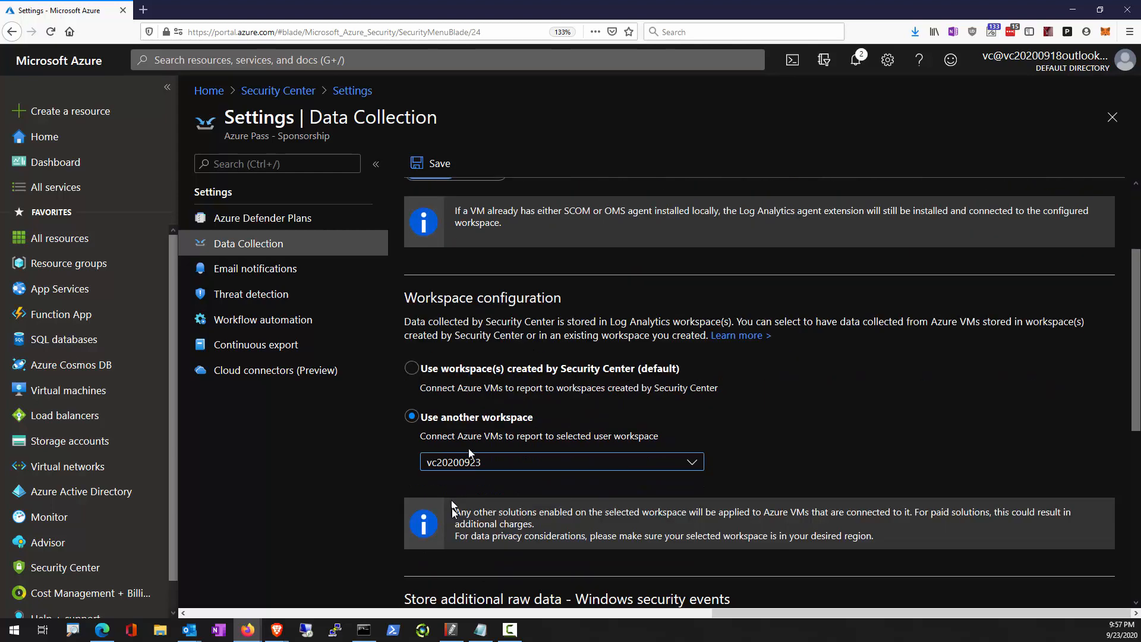
{"action": "scroll", "coordinate": [451, 505], "scroll_direction": "down", "scroll_amount": 1}
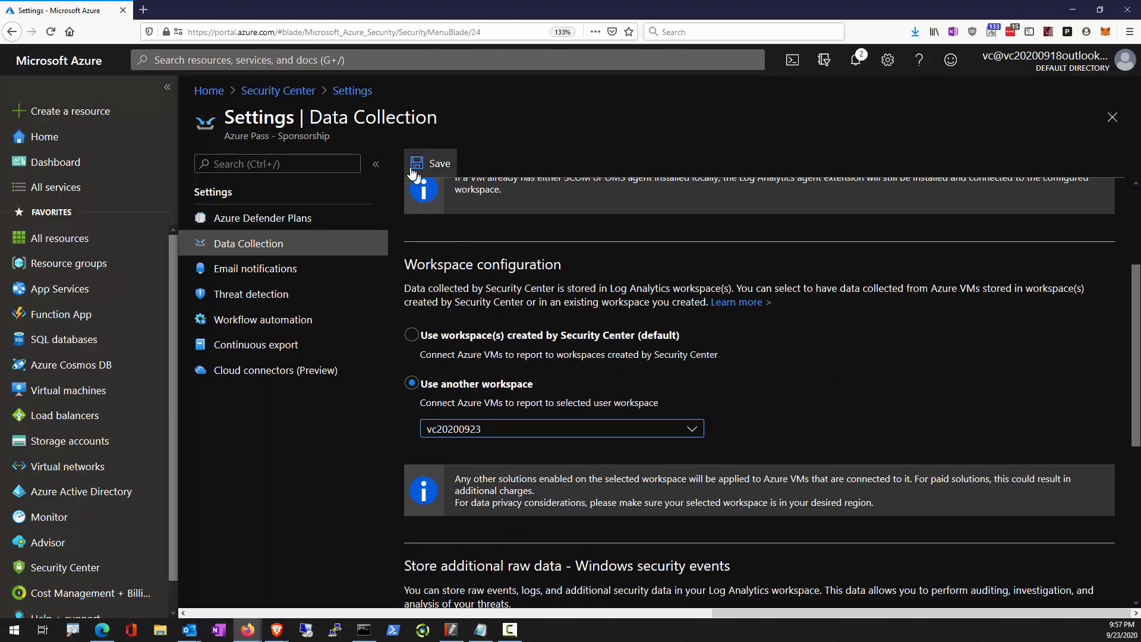
{"action": "left_click", "coordinate": [431, 163]}
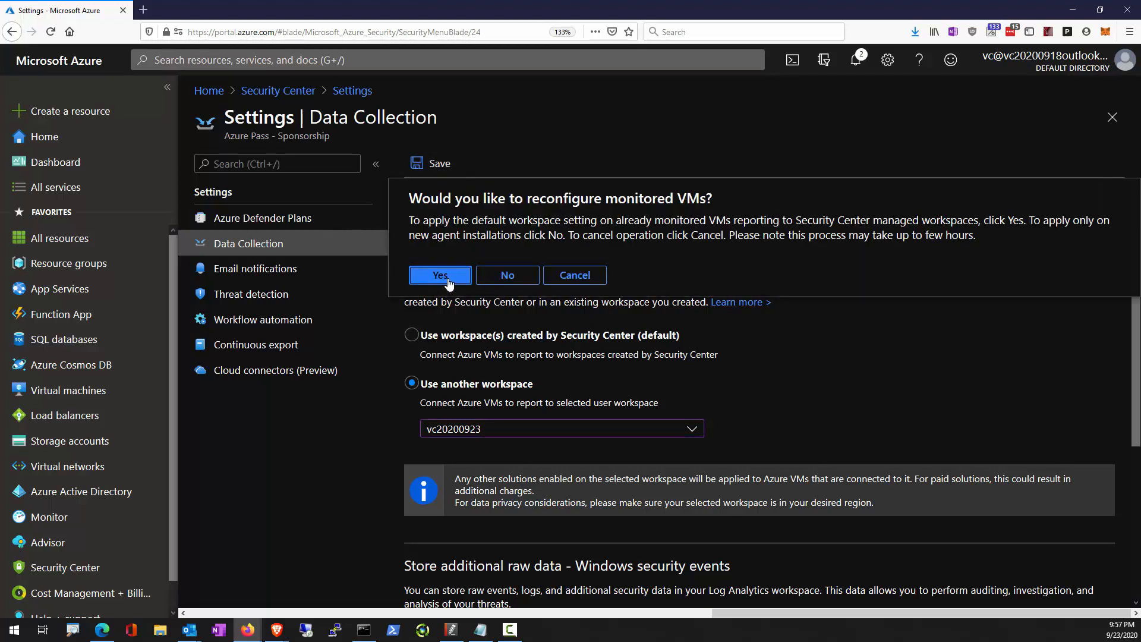
{"action": "left_click", "coordinate": [447, 278]}
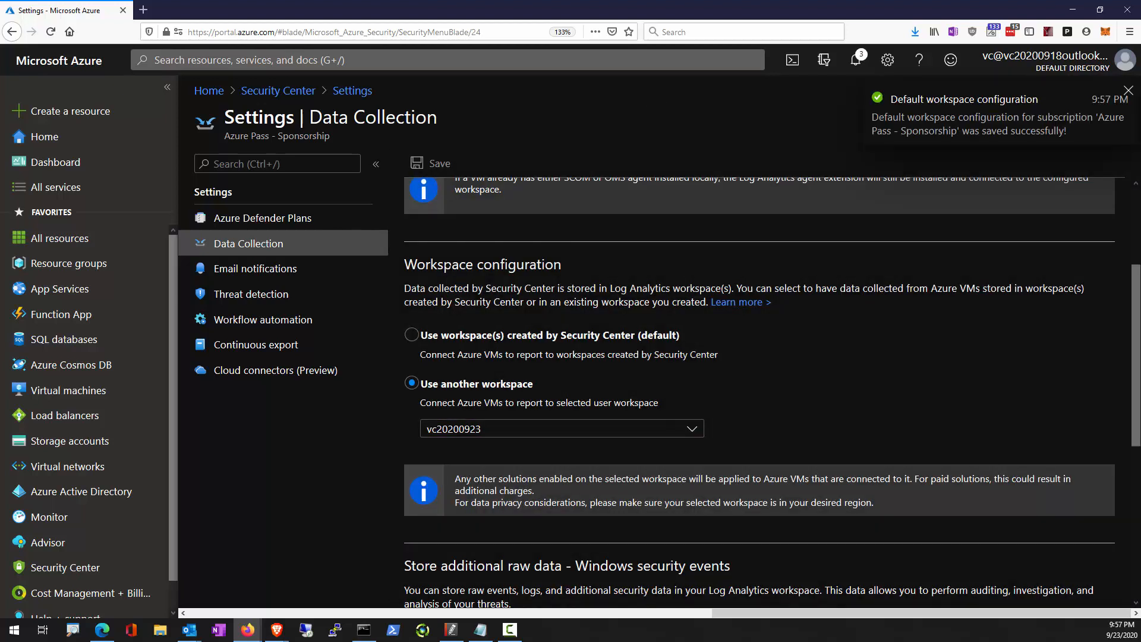
Open the subscription's Workflow automation settings and start adding a new workflow automation.
{"action": "scroll", "coordinate": [448, 476], "scroll_direction": "down", "scroll_amount": 2}
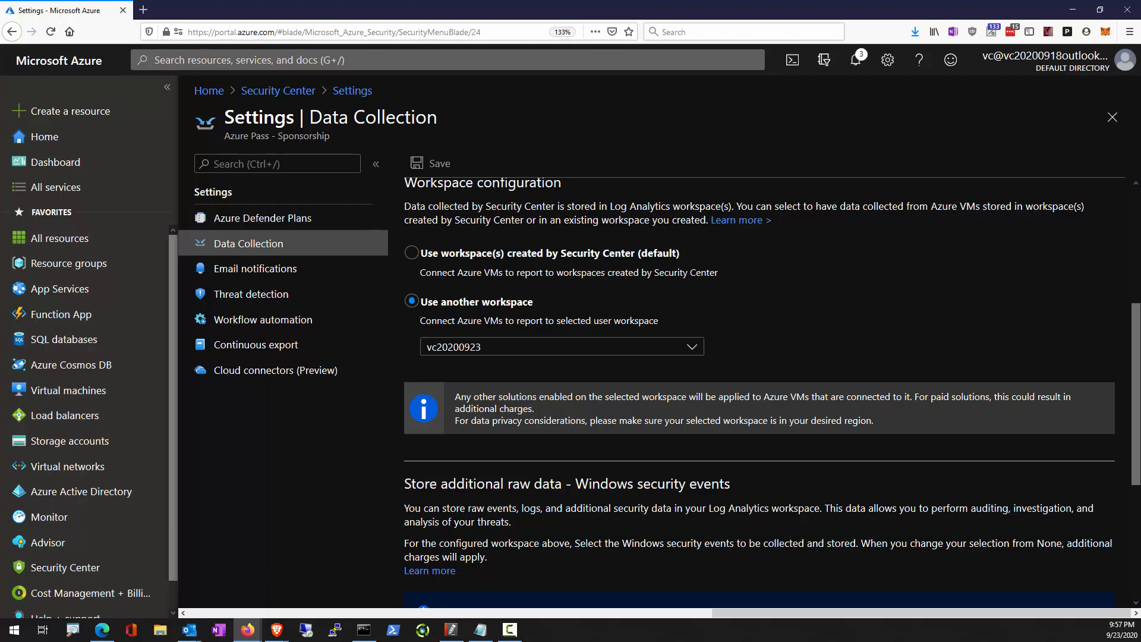
{"action": "left_click", "coordinate": [225, 330]}
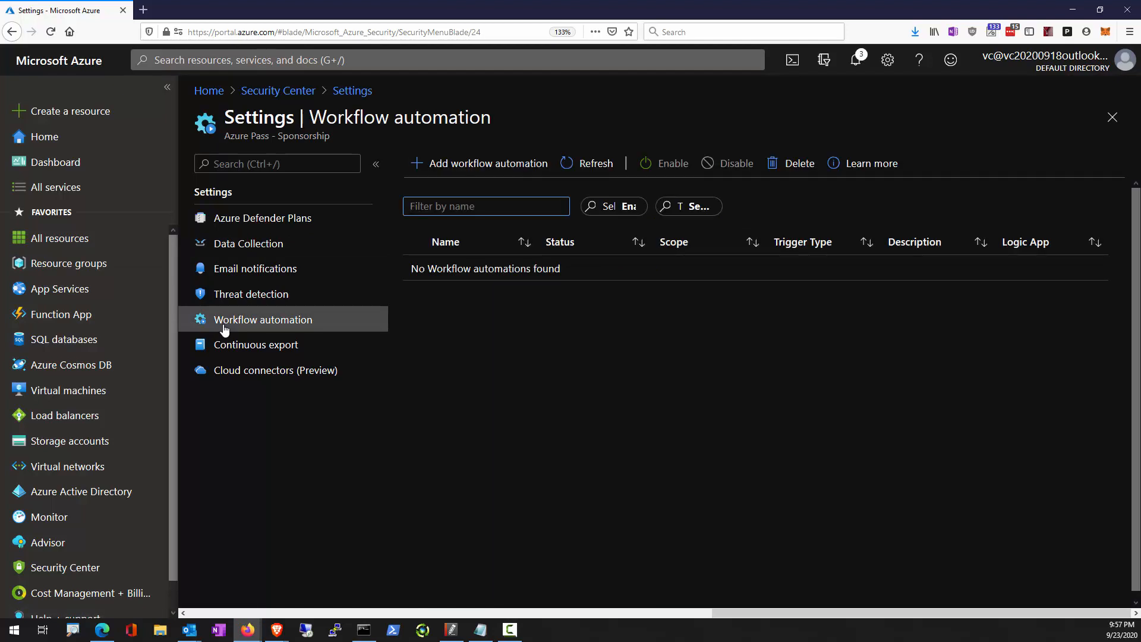
{"action": "left_click", "coordinate": [518, 171]}
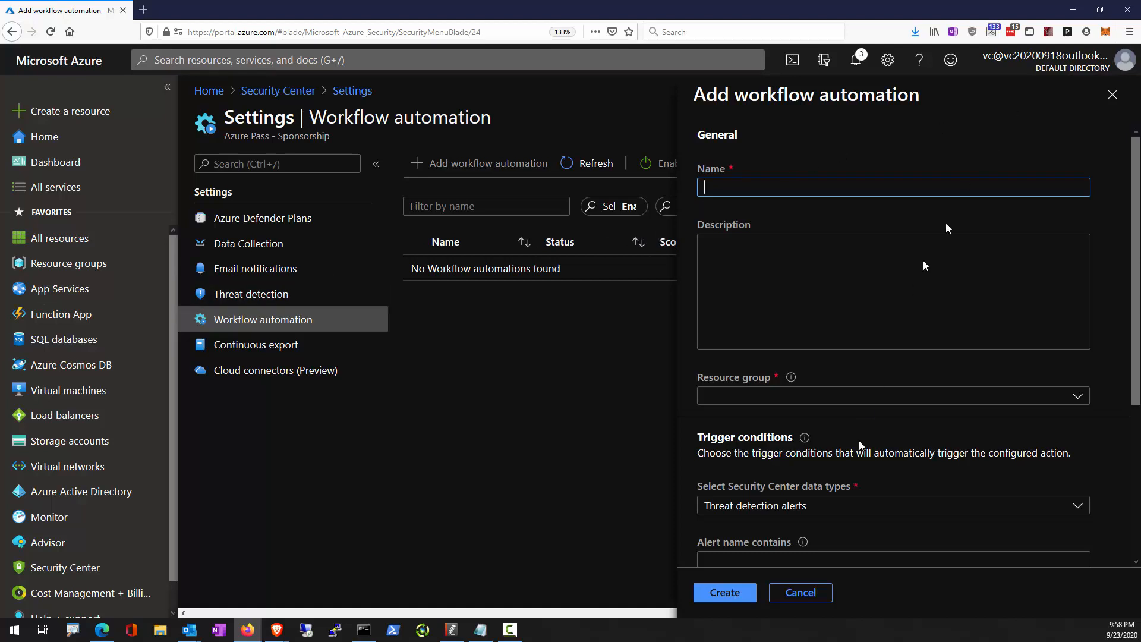
{"action": "scroll", "coordinate": [846, 490], "scroll_direction": "down", "scroll_amount": 4}
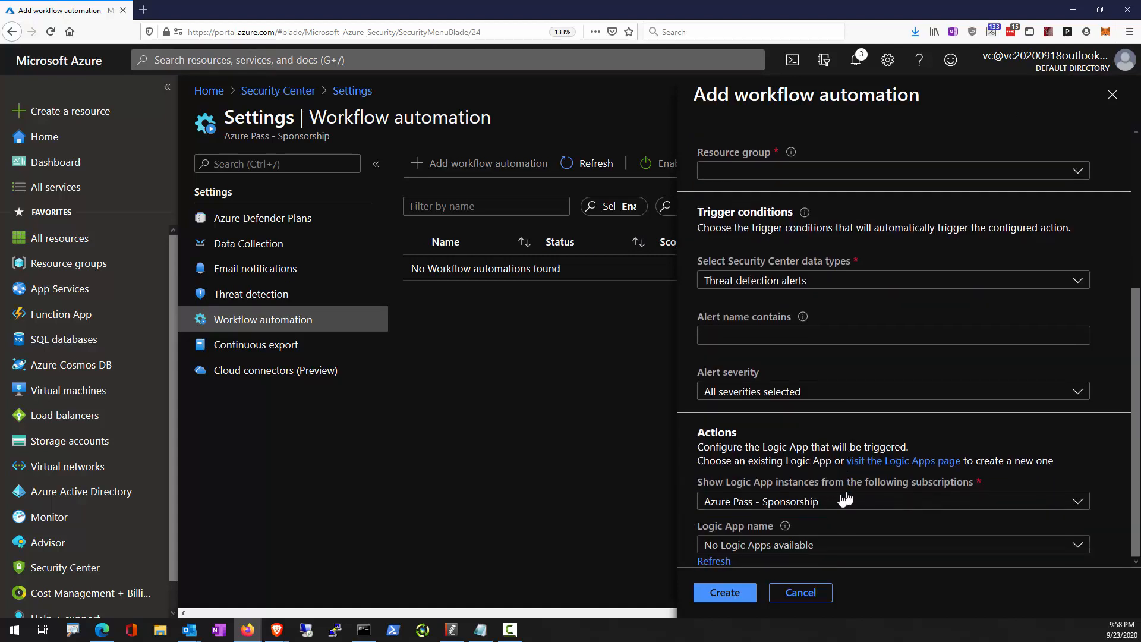
Set the trigger's data type to Security Center recommendations and review the recommendation name and state options.
{"action": "left_click", "coordinate": [809, 284]}
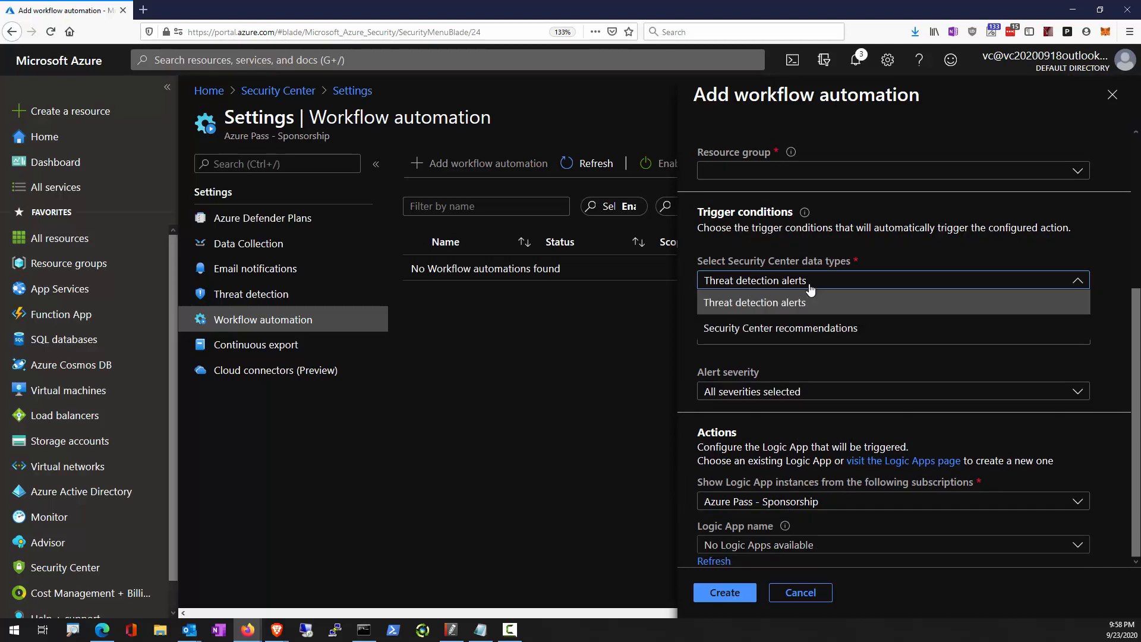
{"action": "left_click", "coordinate": [799, 328]}
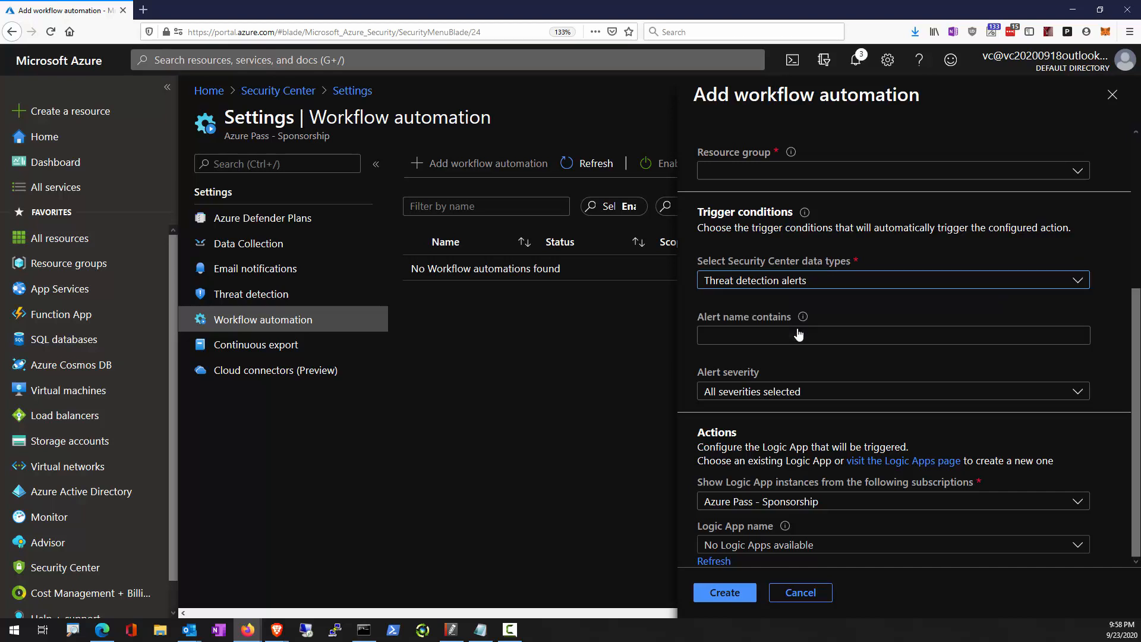
{"action": "left_click", "coordinate": [798, 337]}
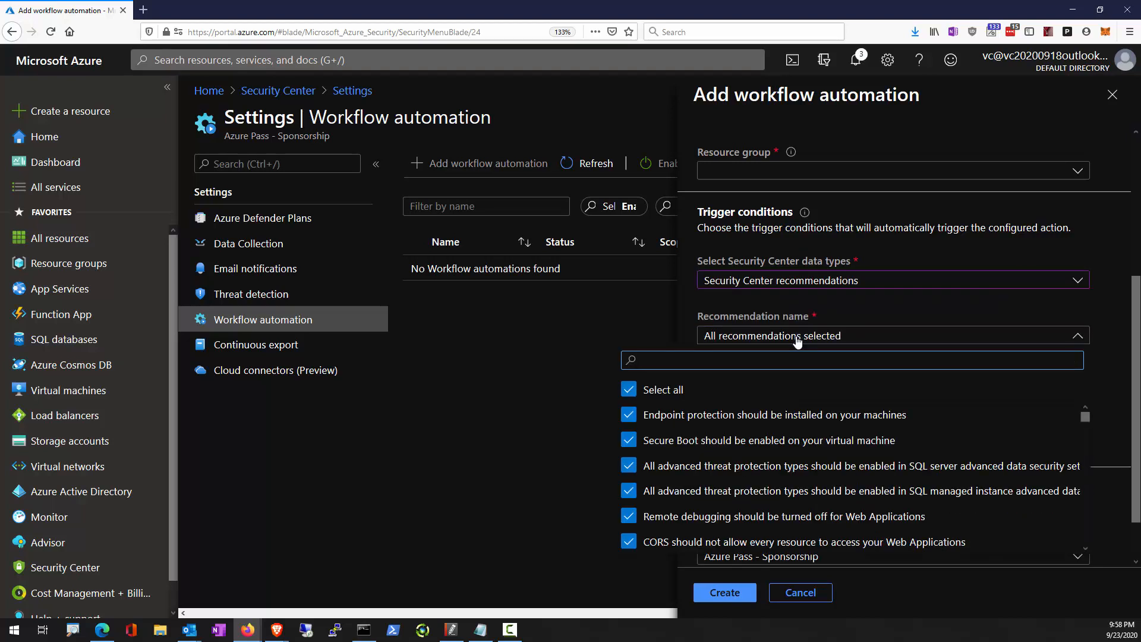
{"action": "left_click", "coordinate": [798, 337]}
{"action": "scroll", "coordinate": [798, 337], "scroll_direction": "up", "scroll_amount": 4}
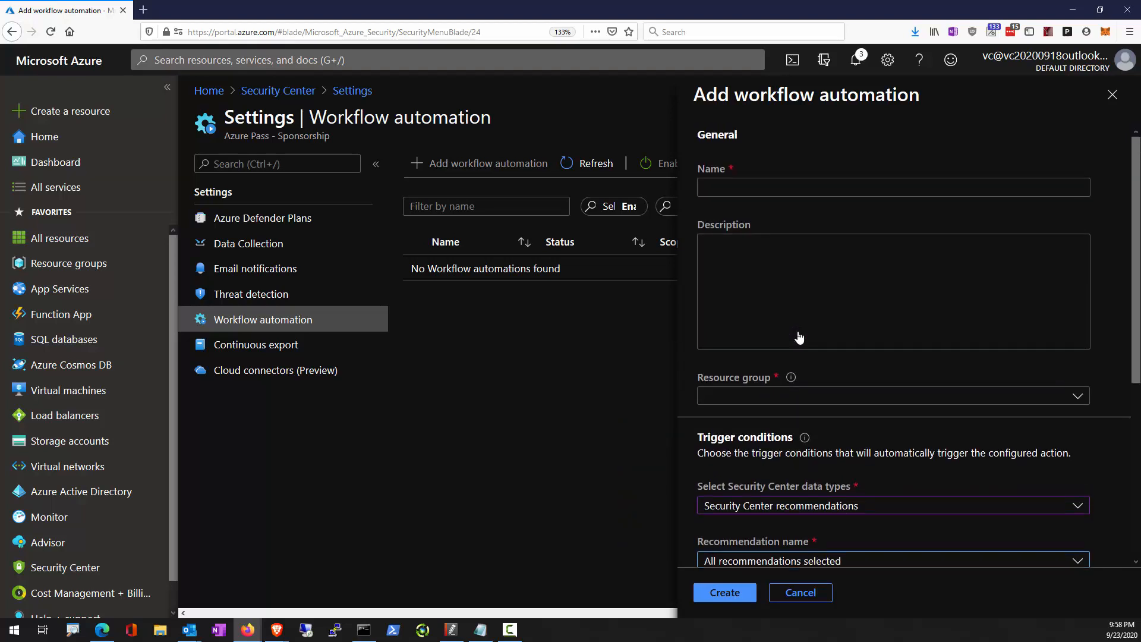
{"action": "scroll", "coordinate": [798, 337], "scroll_direction": "down", "scroll_amount": 4}
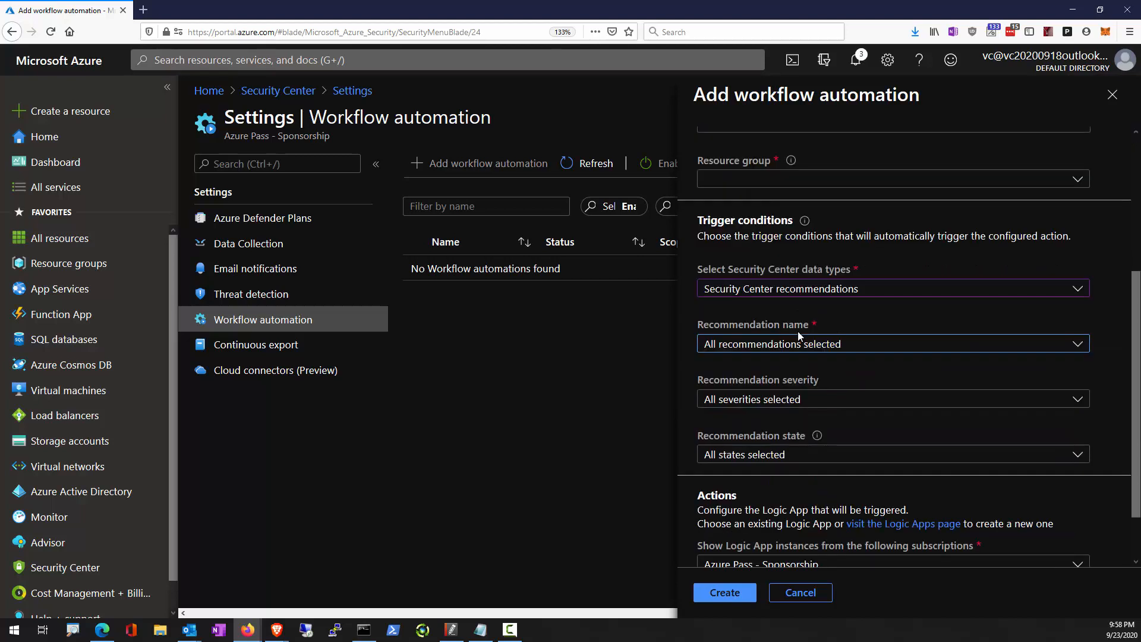
{"action": "scroll", "coordinate": [797, 335], "scroll_direction": "down", "scroll_amount": 1}
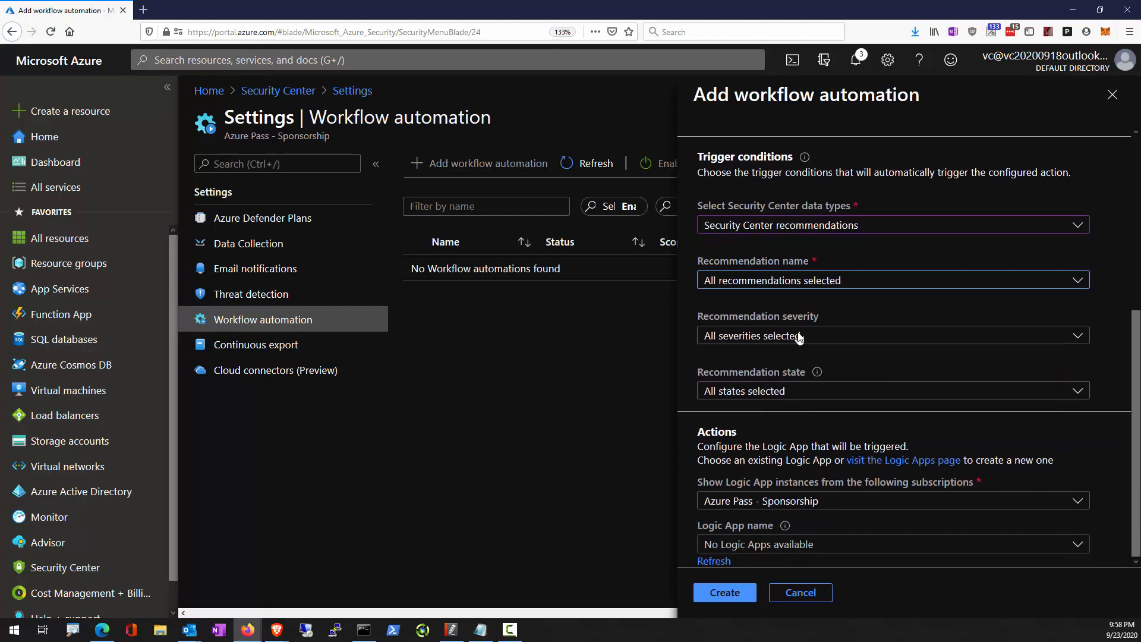
{"action": "left_click", "coordinate": [798, 390]}
{"action": "left_click", "coordinate": [799, 390]}
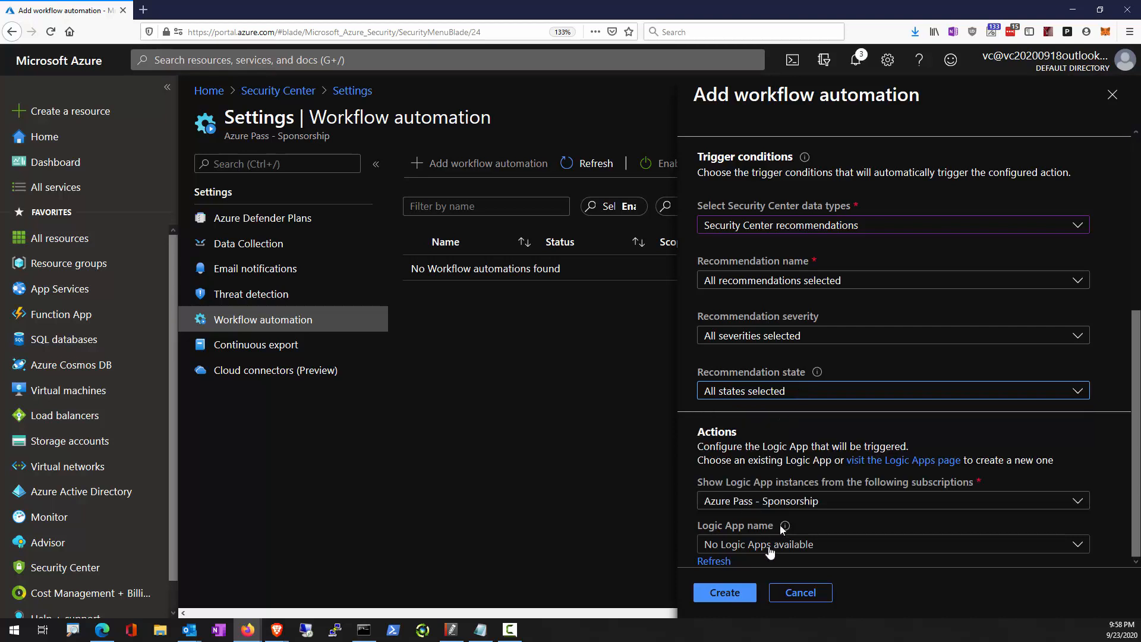
{"action": "scroll", "coordinate": [842, 427], "scroll_direction": "up", "scroll_amount": 5}
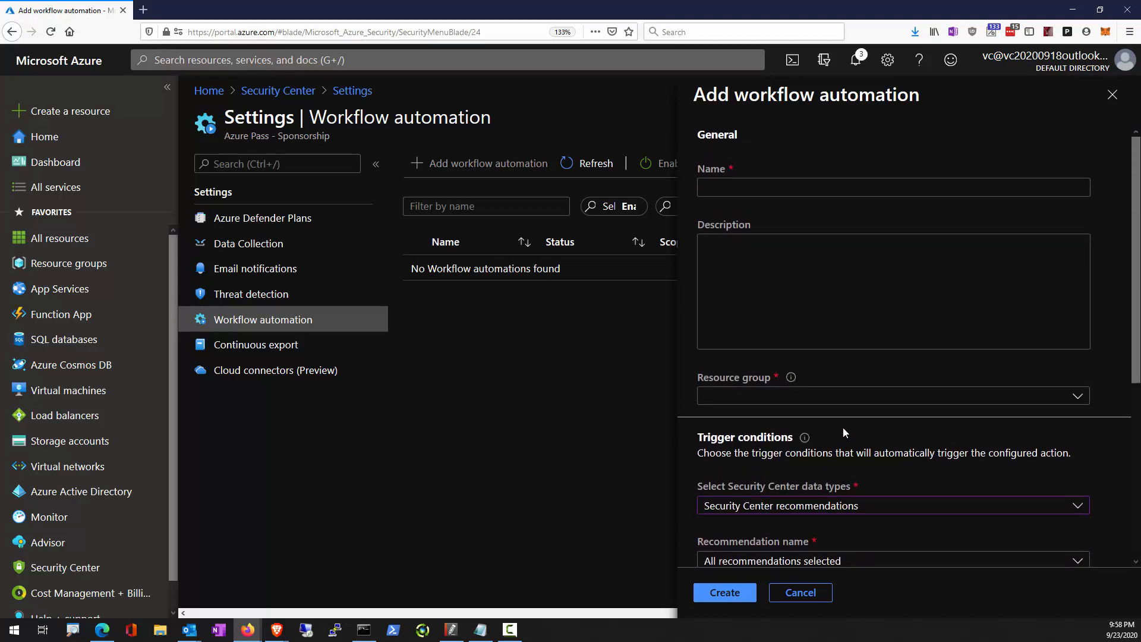
Name the workflow automation Sample and assign it to the AZ500LAB131415 resource group.
{"action": "left_click", "coordinate": [818, 187]}
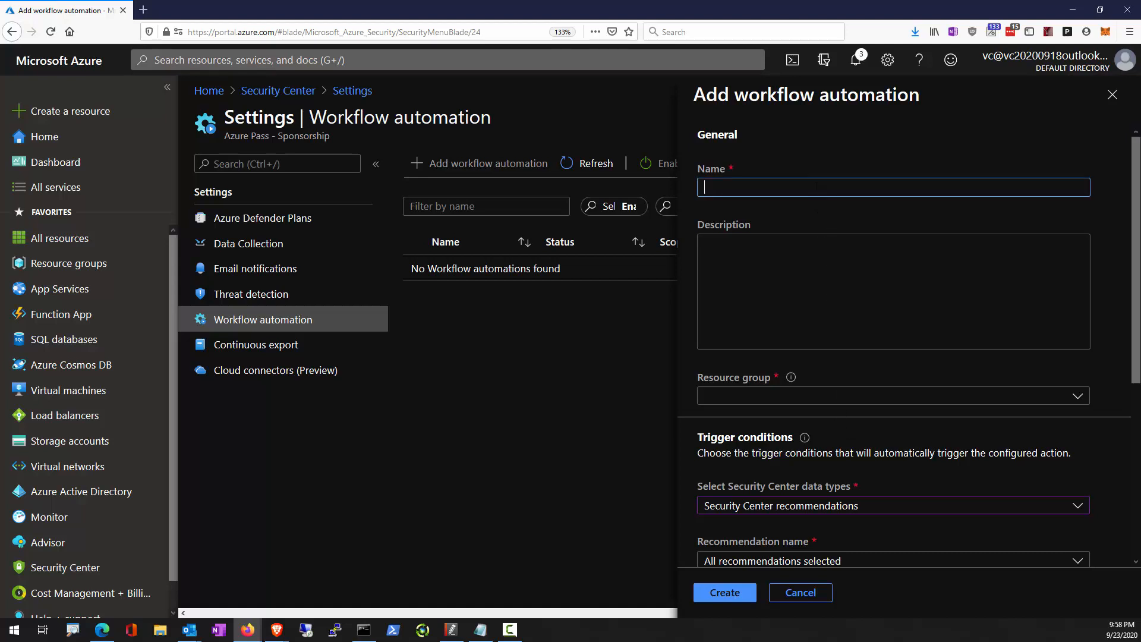
{"action": "type", "text": "Sample"}
{"action": "key", "text": "Tab"}
{"action": "left_click", "coordinate": [1057, 398]}
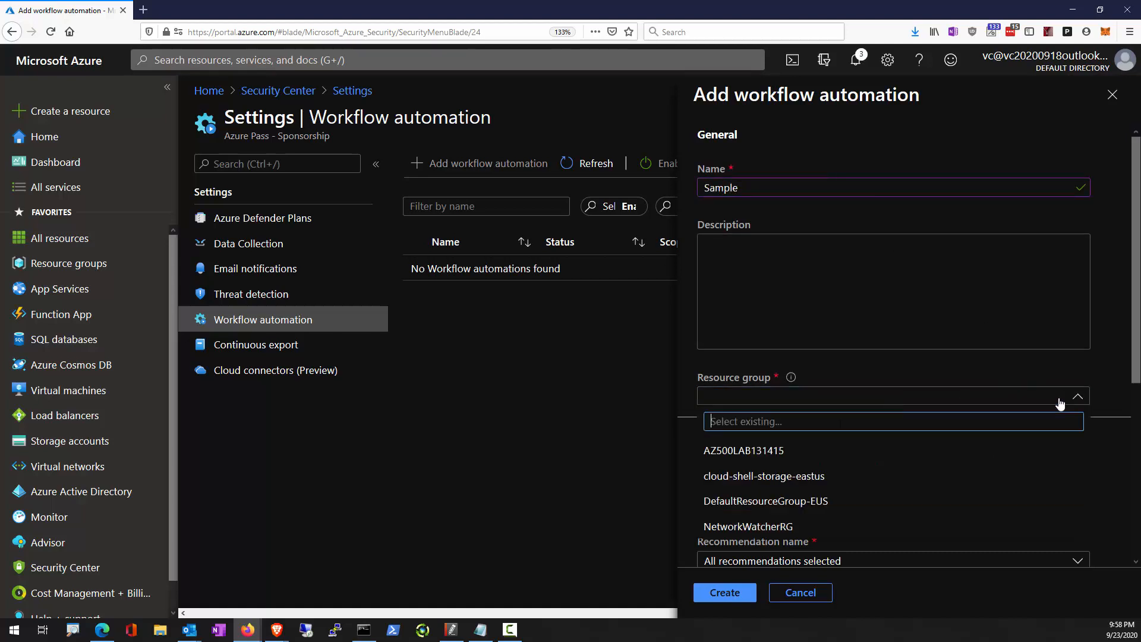
{"action": "left_click", "coordinate": [777, 451]}
Examine the recommendation severity and recommendation state choices in the trigger conditions, keeping all of them selected.
{"action": "scroll", "coordinate": [777, 416], "scroll_direction": "down", "scroll_amount": 5}
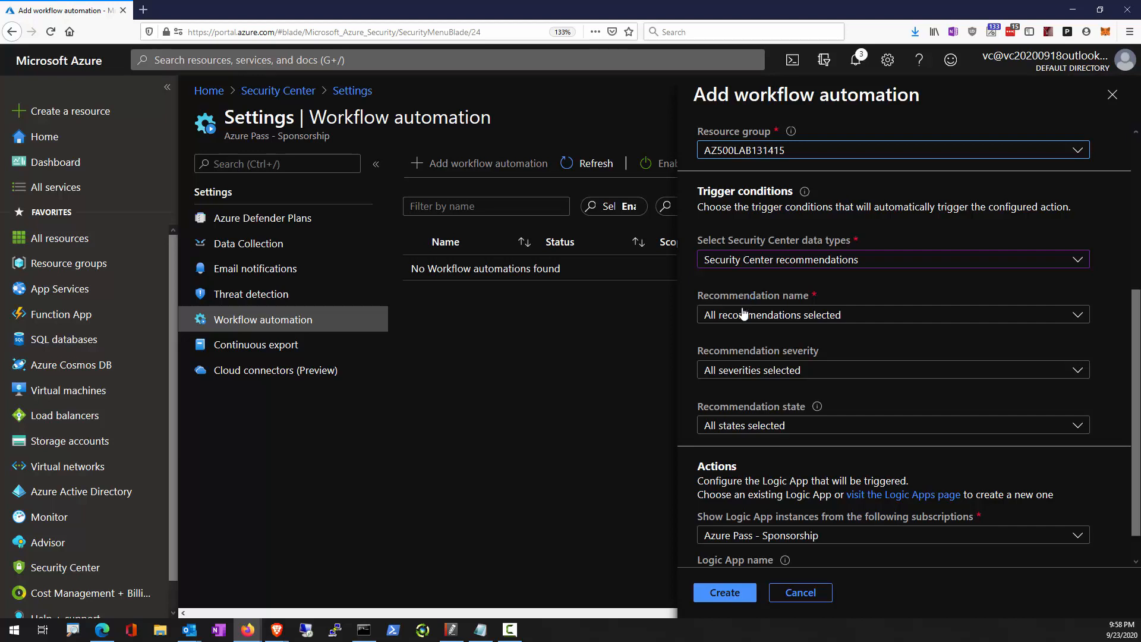
{"action": "left_click", "coordinate": [740, 370]}
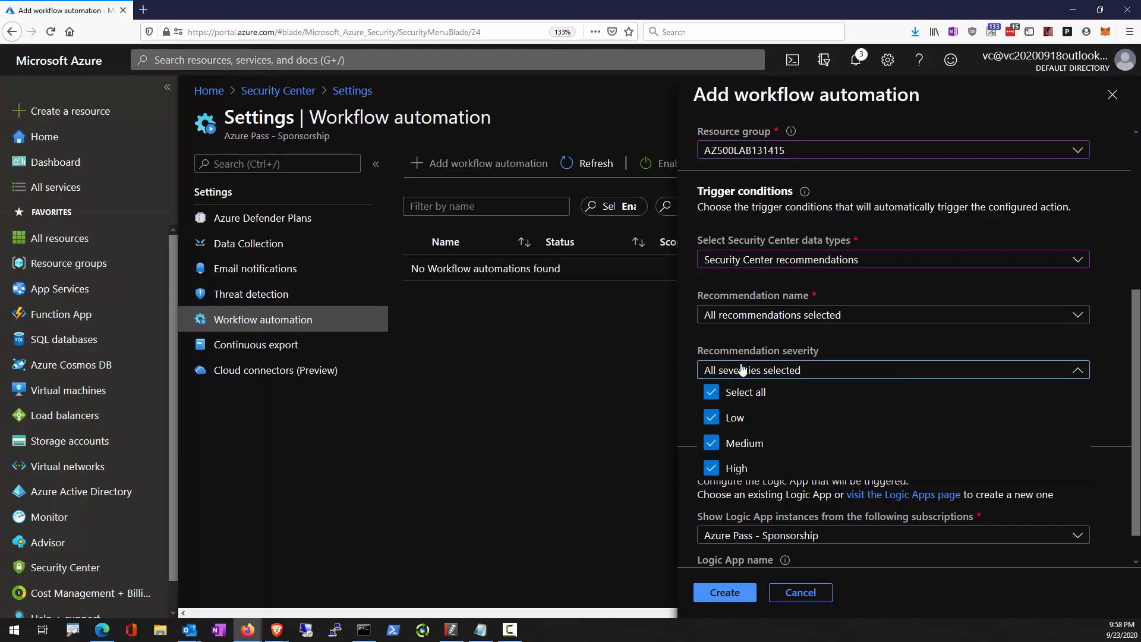
{"action": "left_click", "coordinate": [750, 341]}
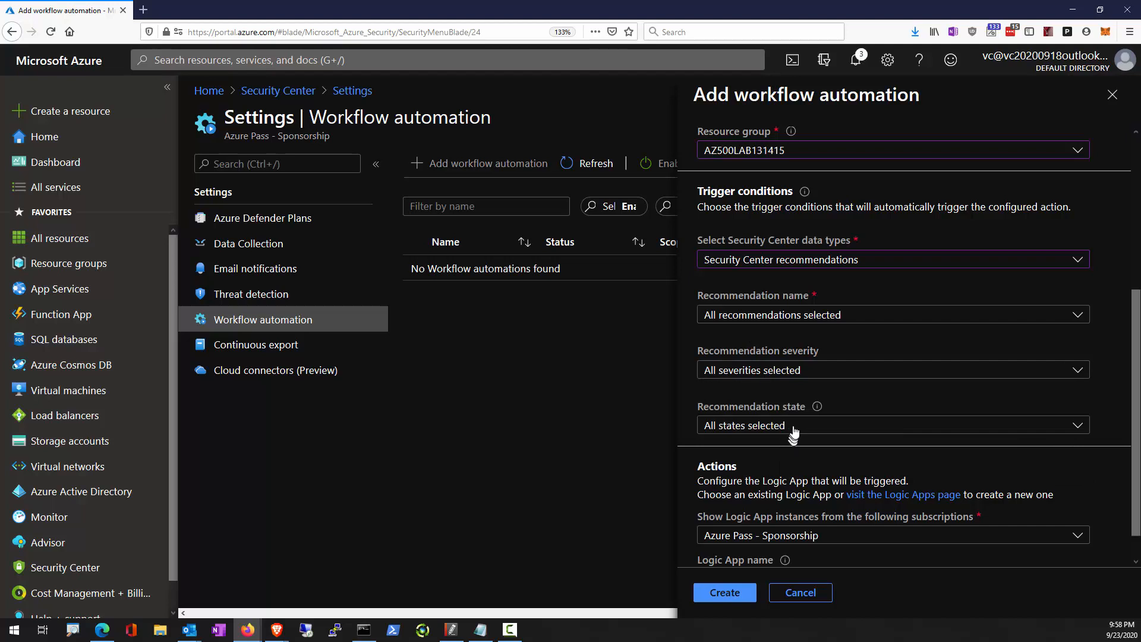
{"action": "left_click", "coordinate": [794, 426]}
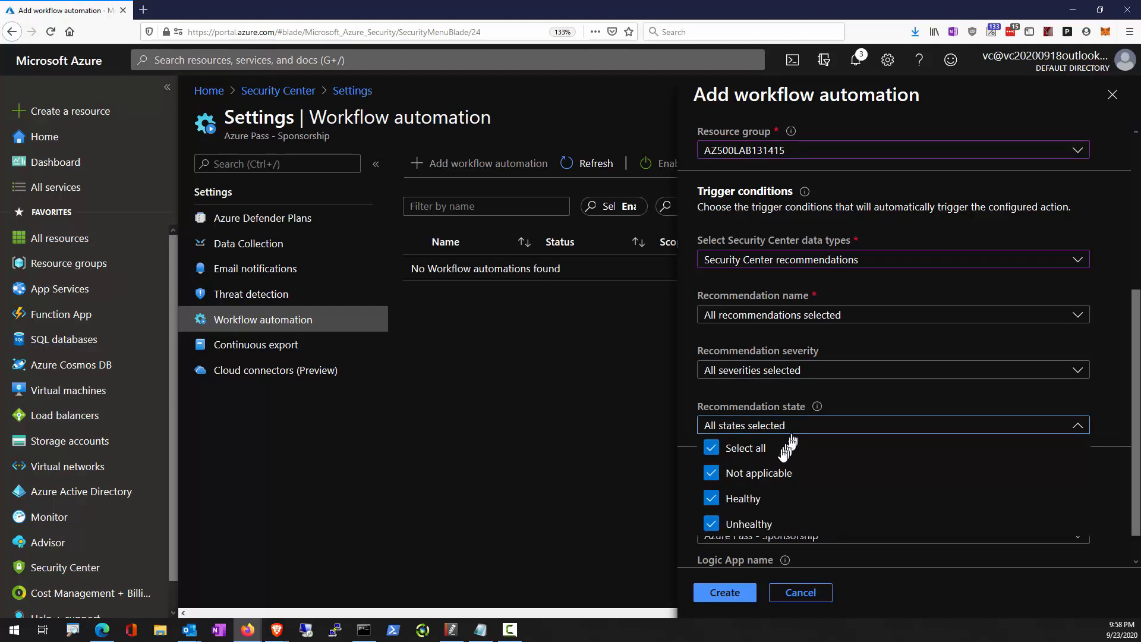
{"action": "left_click", "coordinate": [612, 461]}
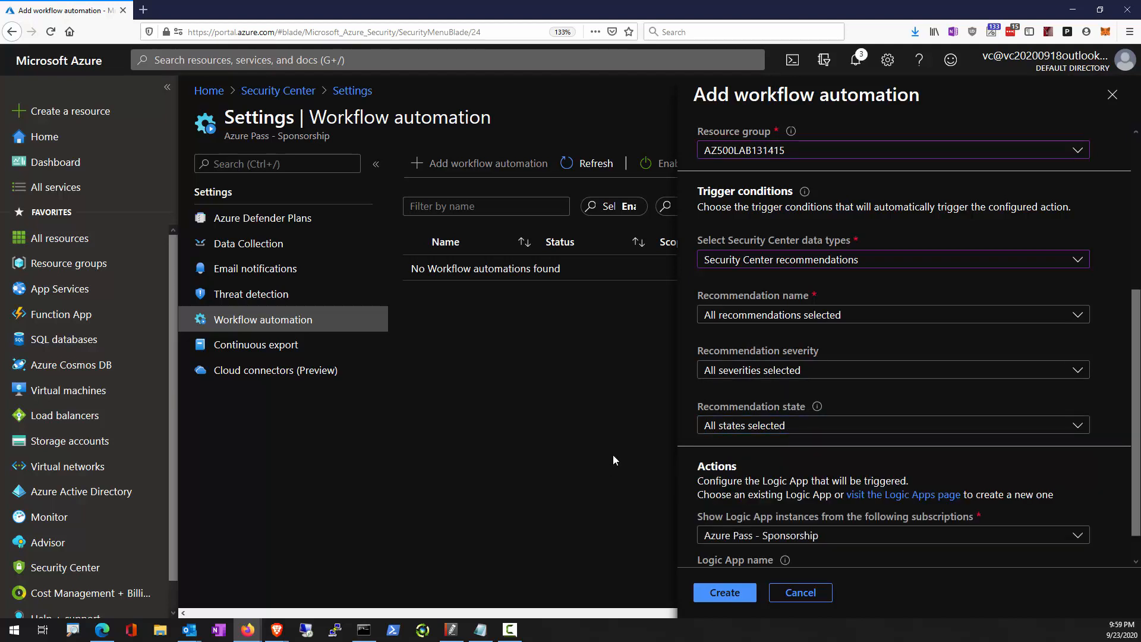
Check the Logic App choices for the action, then open the Logic Apps page, signing in with the onmicrosoft.com organizational account.
{"action": "scroll", "coordinate": [869, 501], "scroll_direction": "down", "scroll_amount": 1}
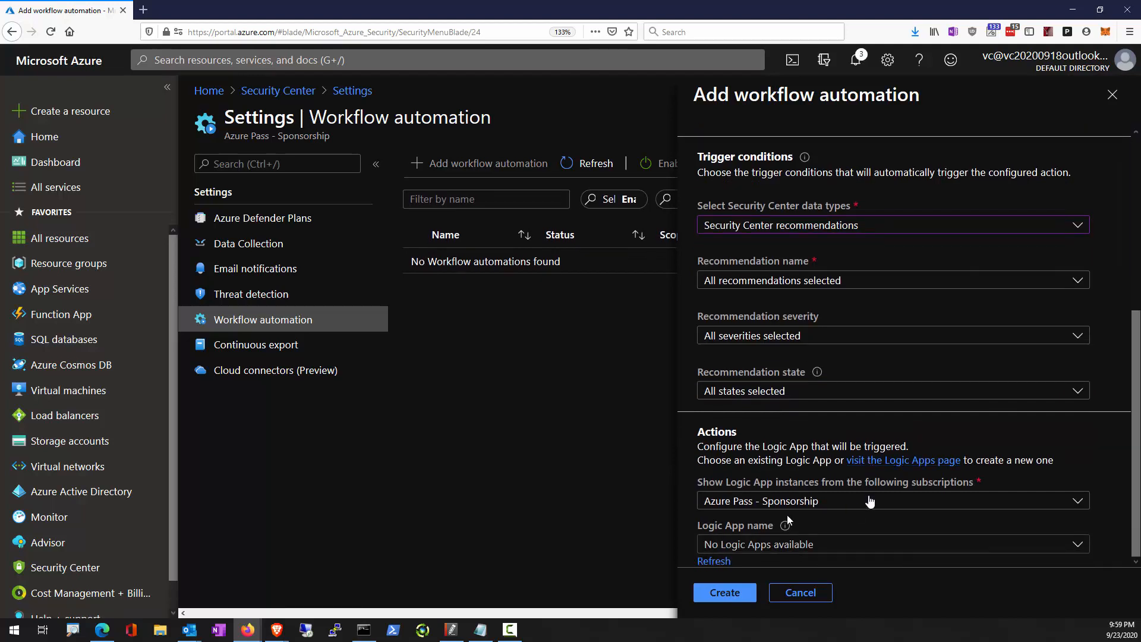
{"action": "left_click", "coordinate": [780, 546]}
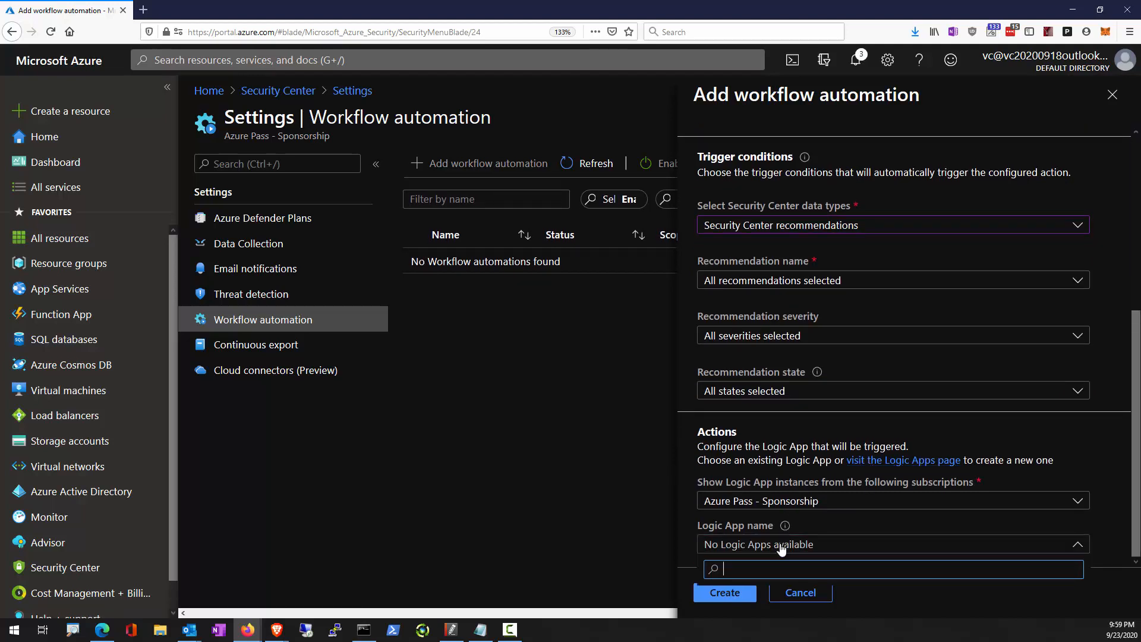
{"action": "left_click", "coordinate": [780, 546]}
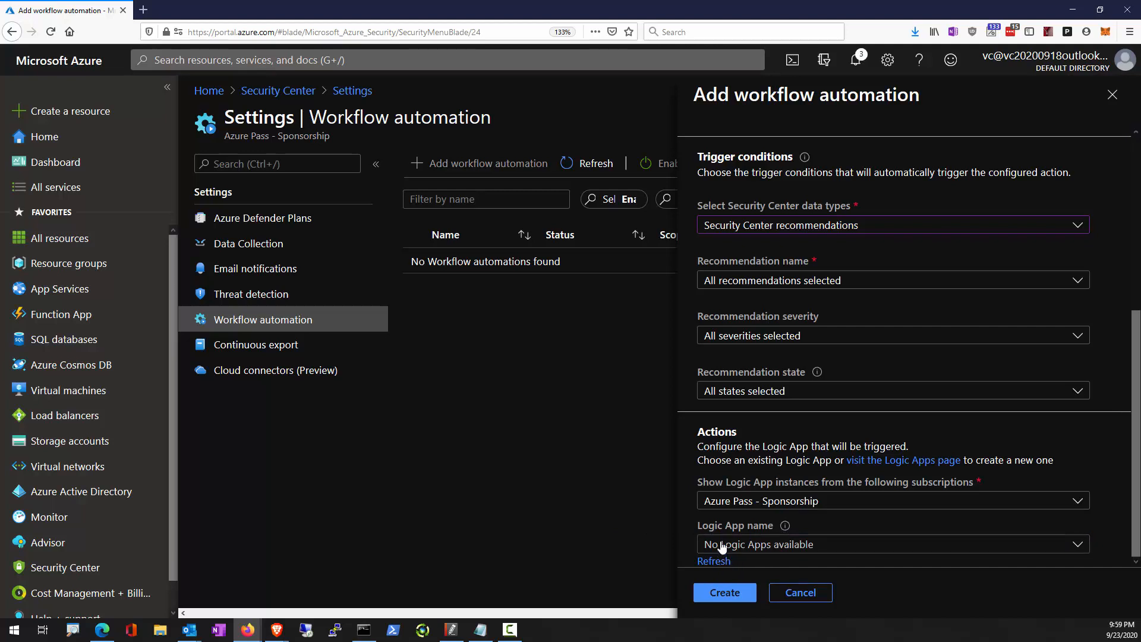
{"action": "left_click", "coordinate": [769, 546]}
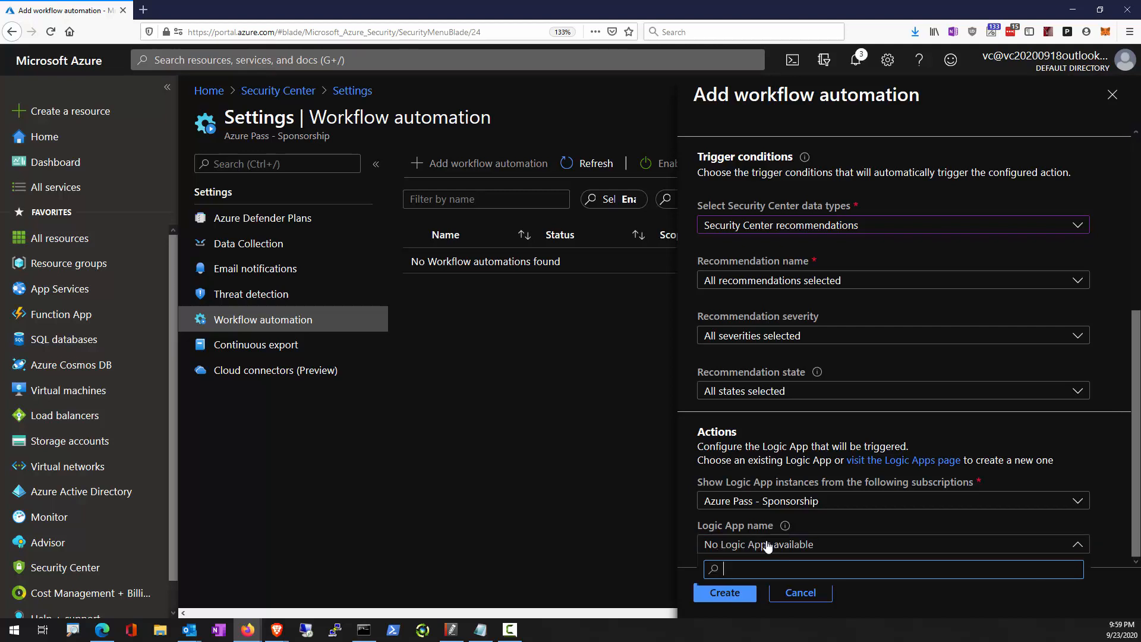
{"action": "left_click", "coordinate": [929, 466]}
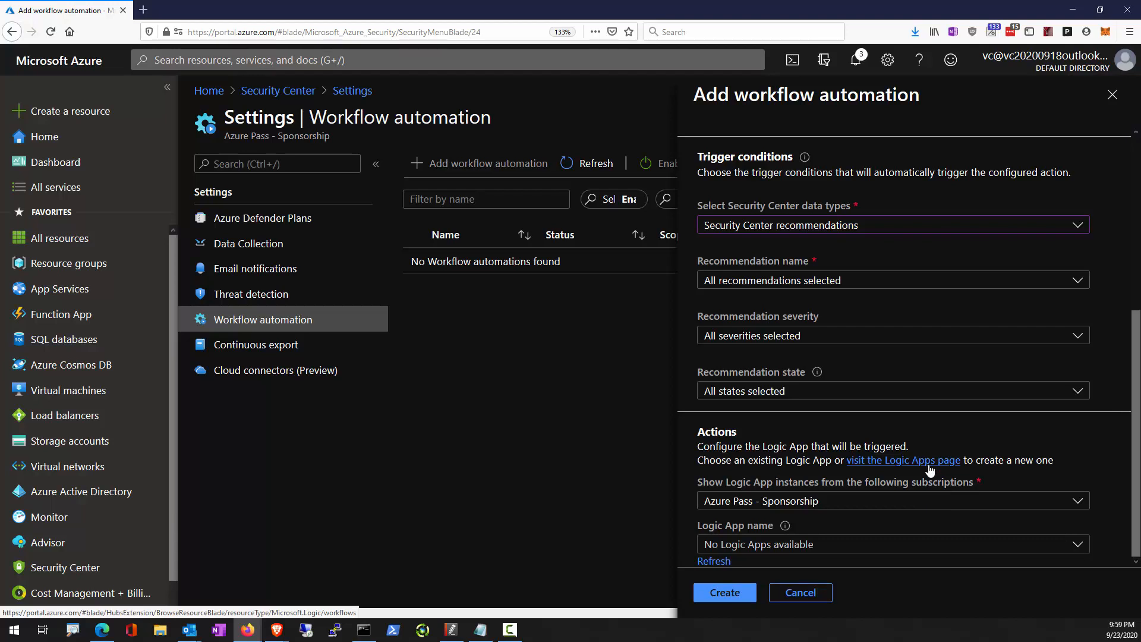
{"action": "left_click", "coordinate": [929, 461]}
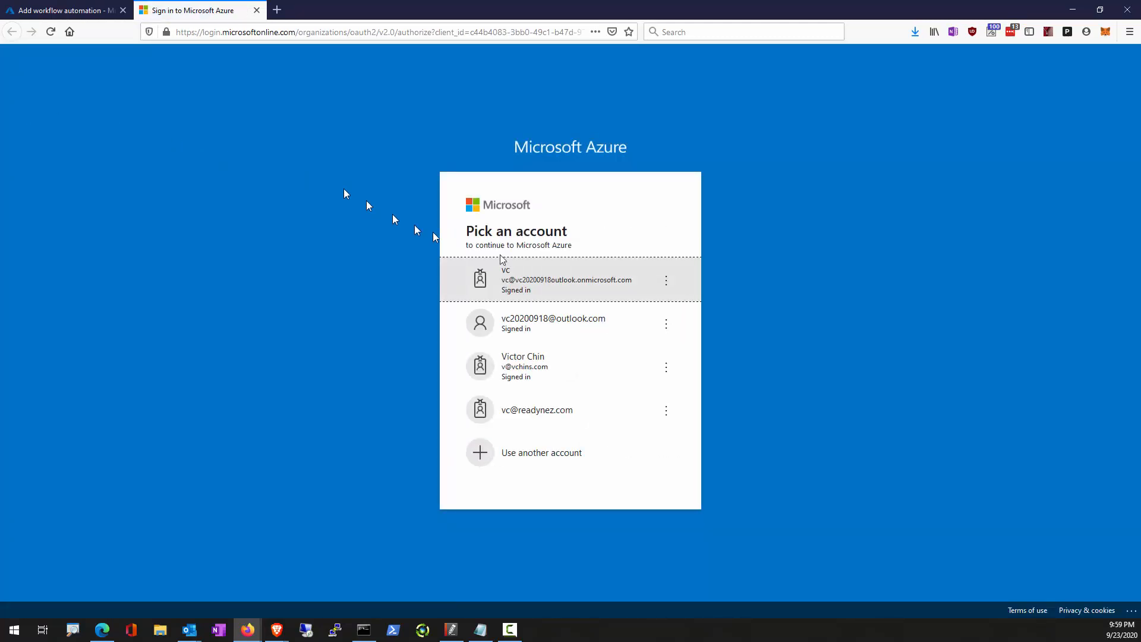
{"action": "left_click", "coordinate": [521, 278]}
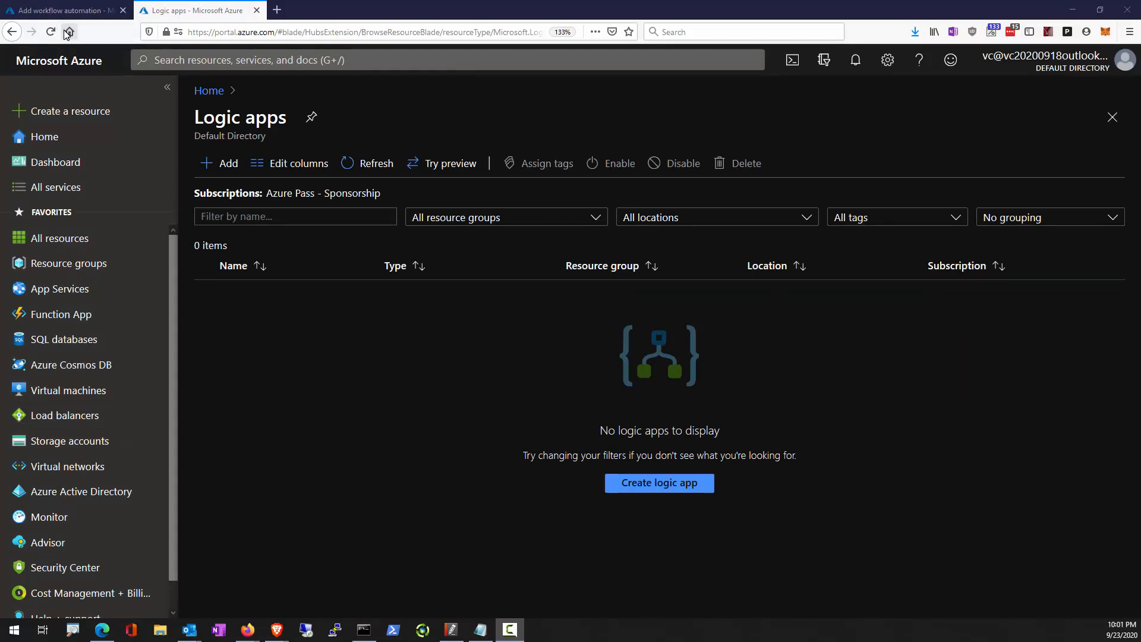
Create a Logic App named SecCenterDemoApp in the AZ500LAB131415 resource group, located in East US with Log Analytics off.
{"action": "left_click", "coordinate": [230, 167]}
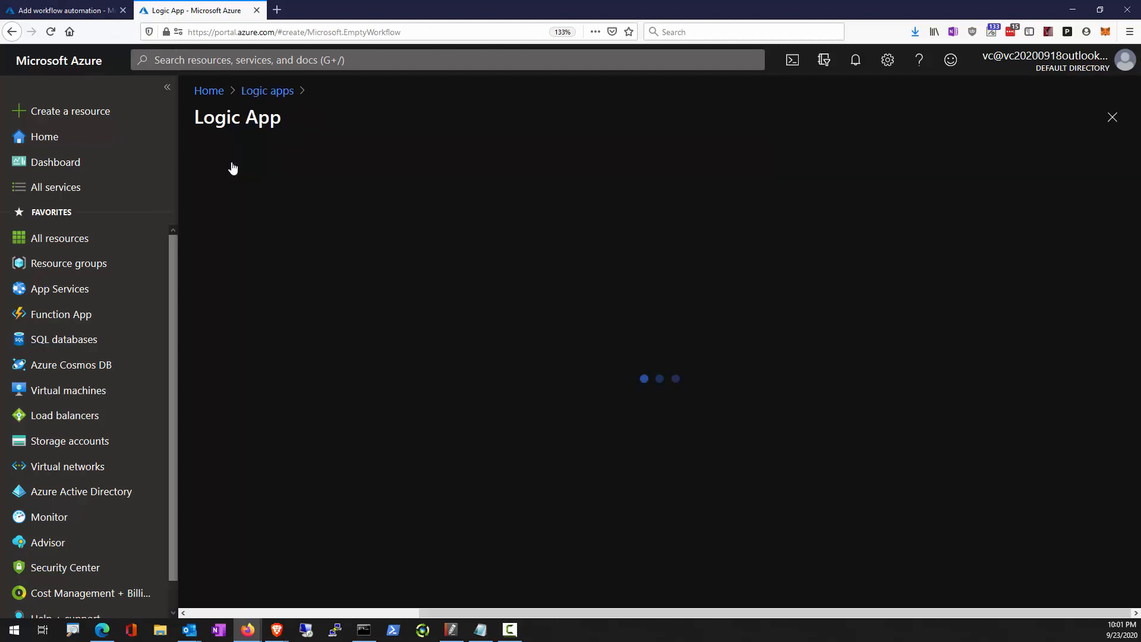
{"action": "left_click", "coordinate": [447, 315]}
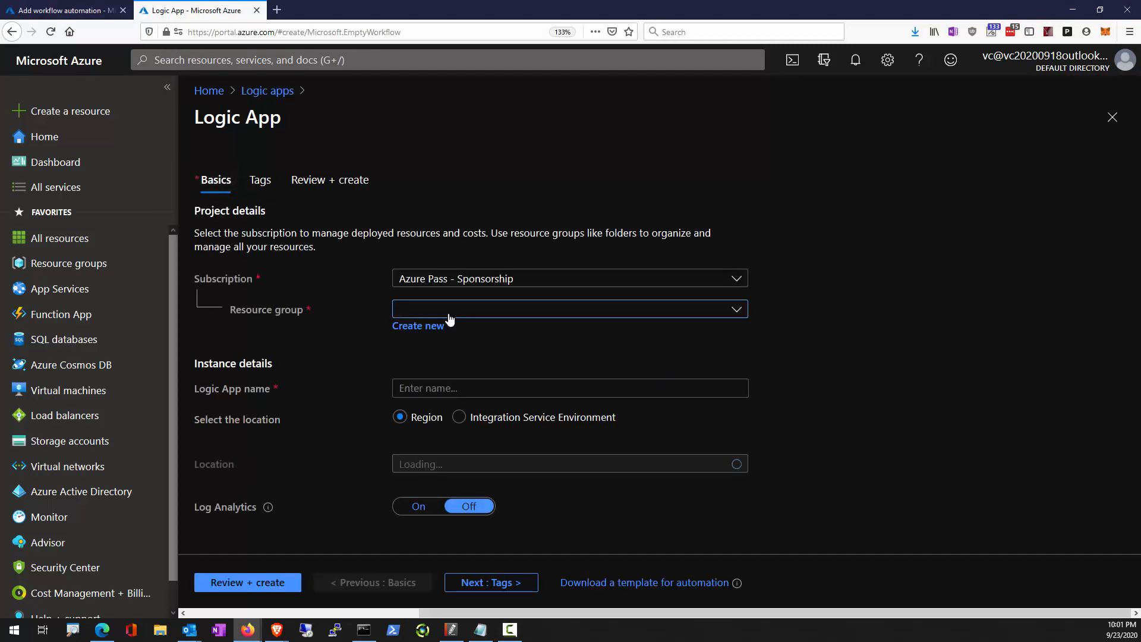
{"action": "left_click", "coordinate": [451, 365]}
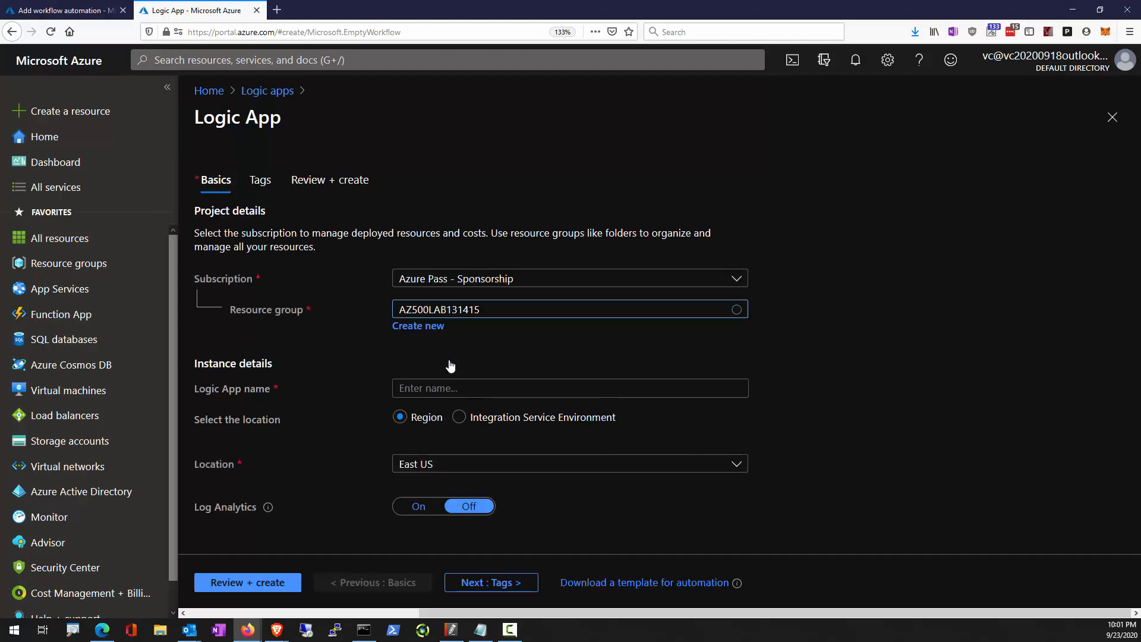
{"action": "left_click", "coordinate": [400, 389]}
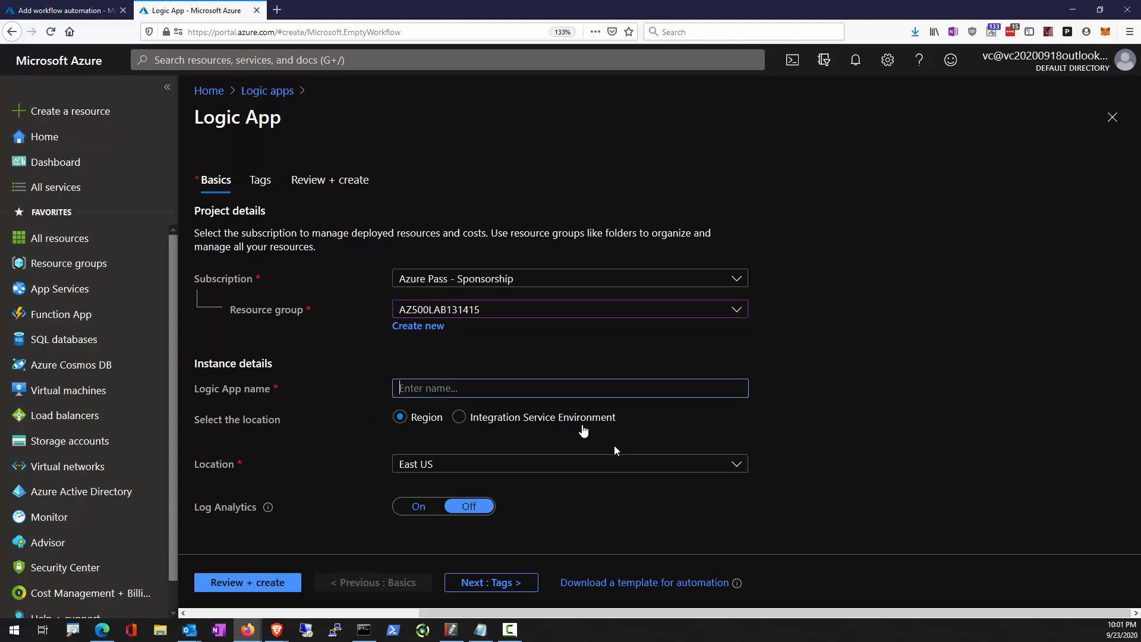
{"action": "type", "text": "SecCenterDemoApp"}
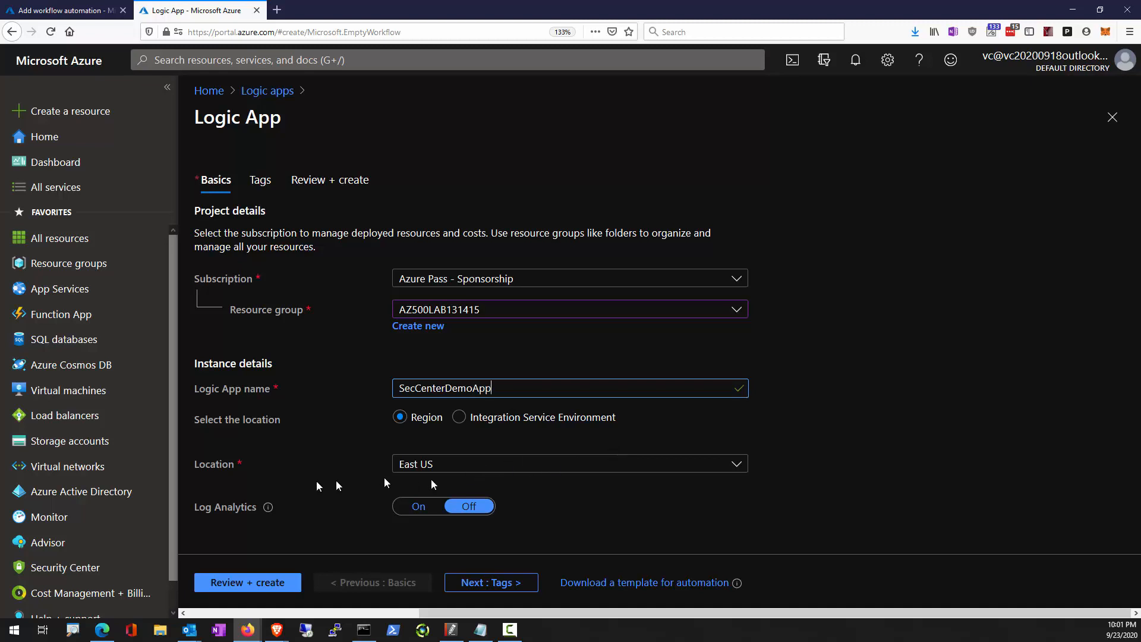
{"action": "left_click", "coordinate": [288, 582]}
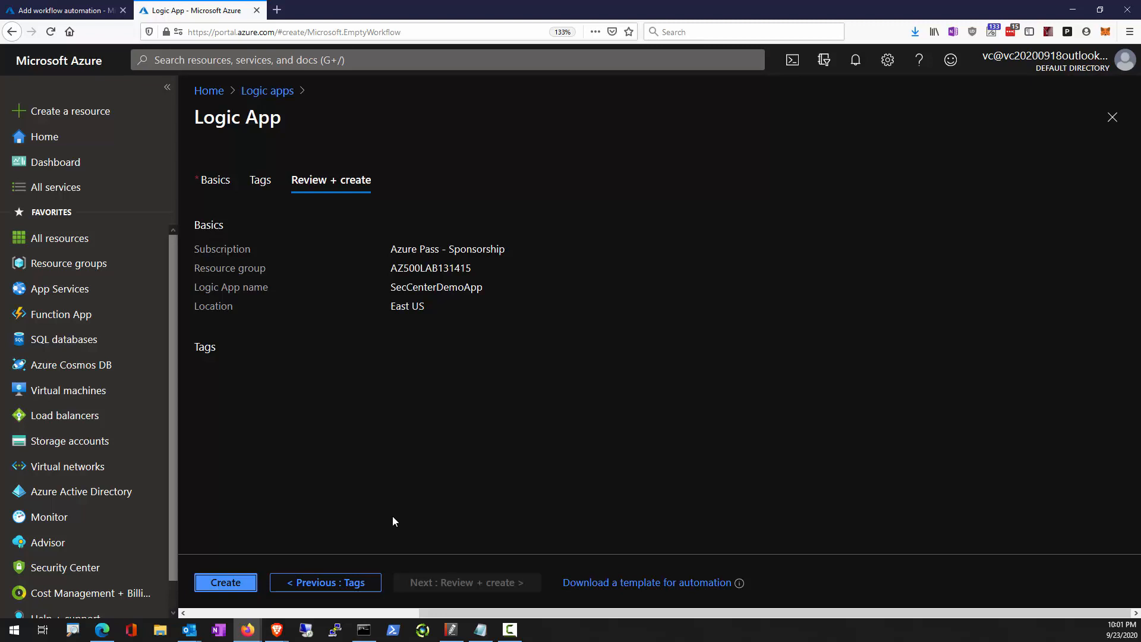
{"action": "left_click", "coordinate": [234, 582]}
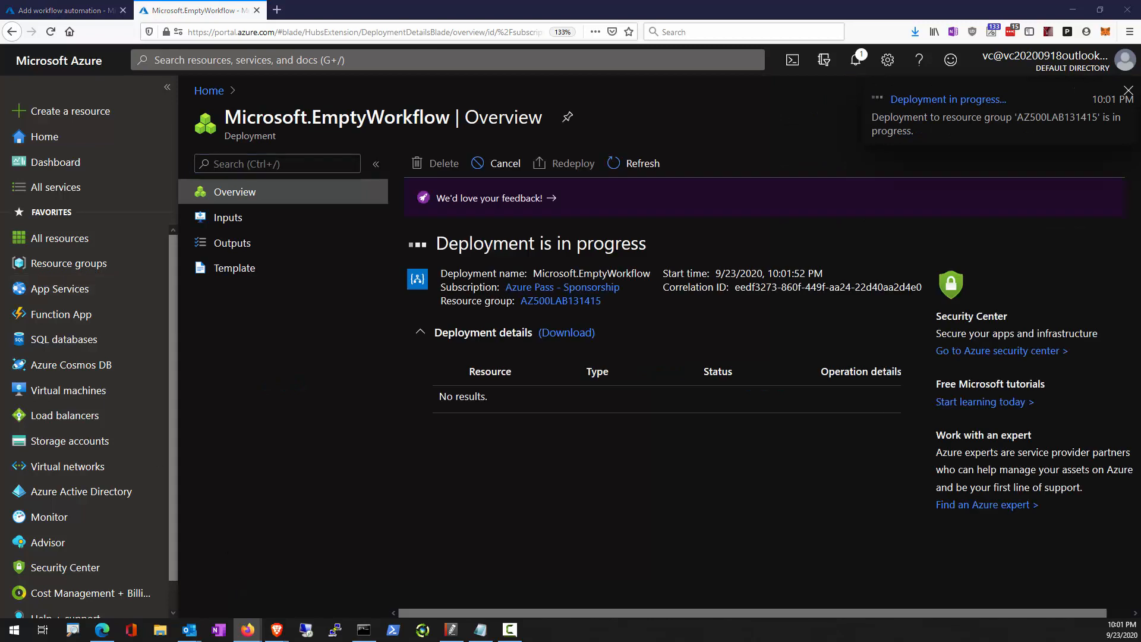
Open the deployed SecCenterDemoApp in the designer and start it from the Blank Logic App template.
{"action": "left_click", "coordinate": [498, 395]}
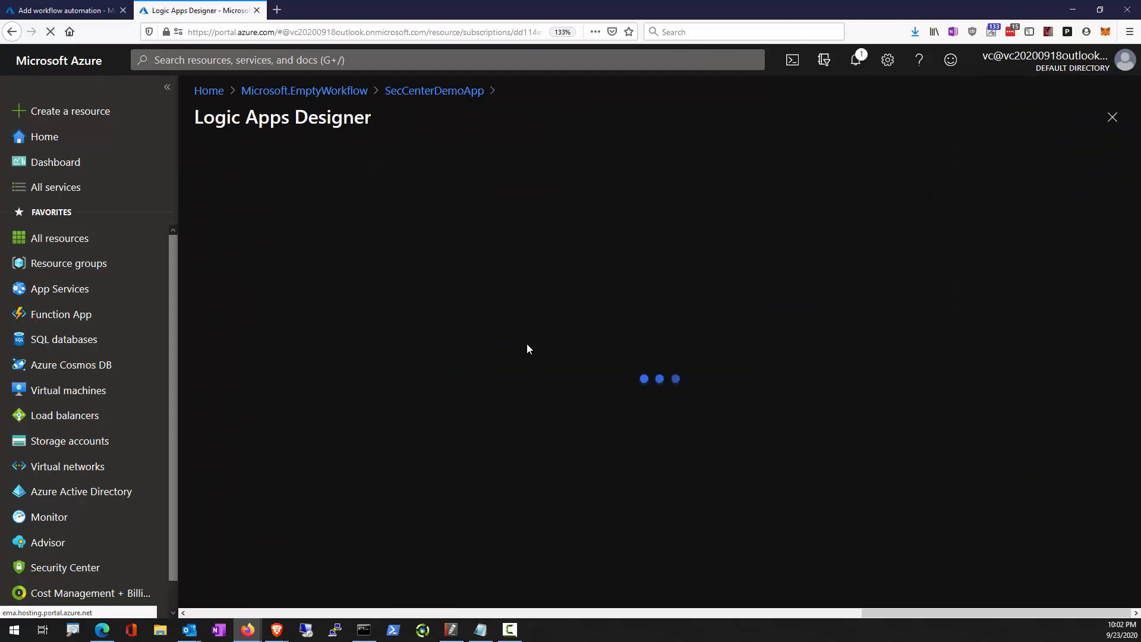
{"action": "scroll", "coordinate": [442, 457], "scroll_direction": "down", "scroll_amount": 5}
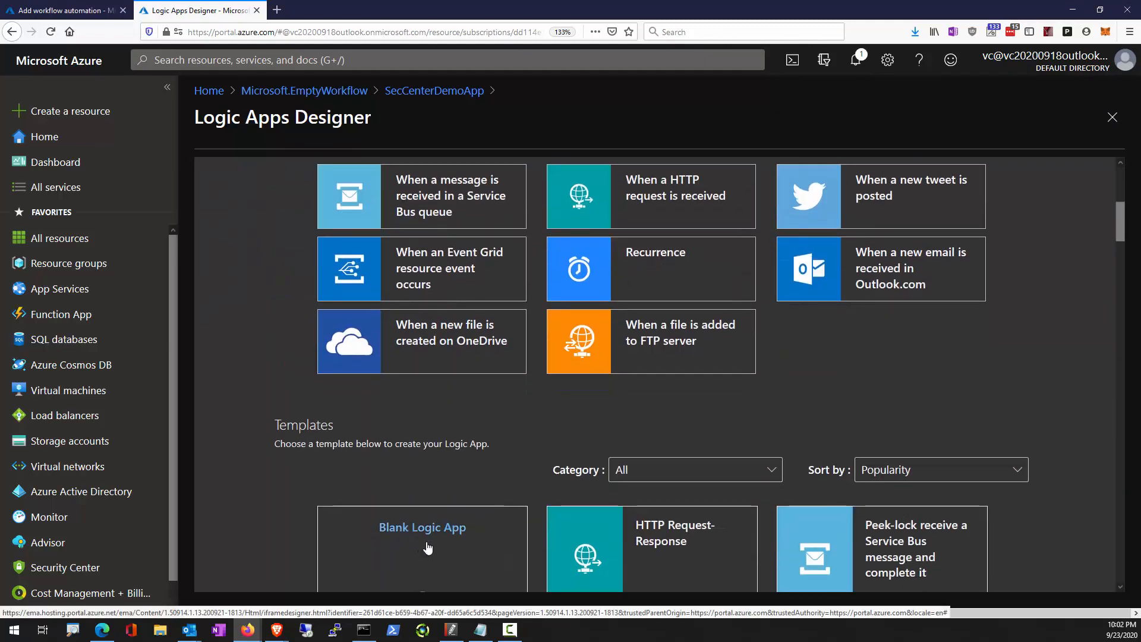
{"action": "scroll", "coordinate": [425, 548], "scroll_direction": "down", "scroll_amount": 2}
{"action": "left_click", "coordinate": [425, 538]}
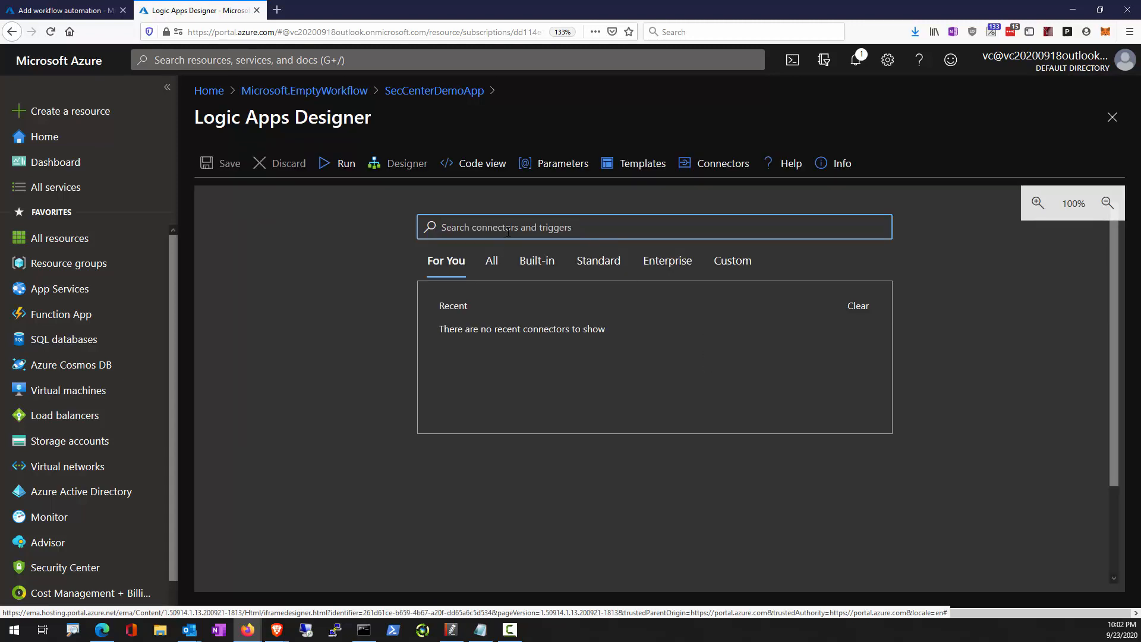
Search the connectors for Security Center and add the trigger "When an Azure Security Center Recommendation is created or triggered".
{"action": "type", "text": "Securit"}
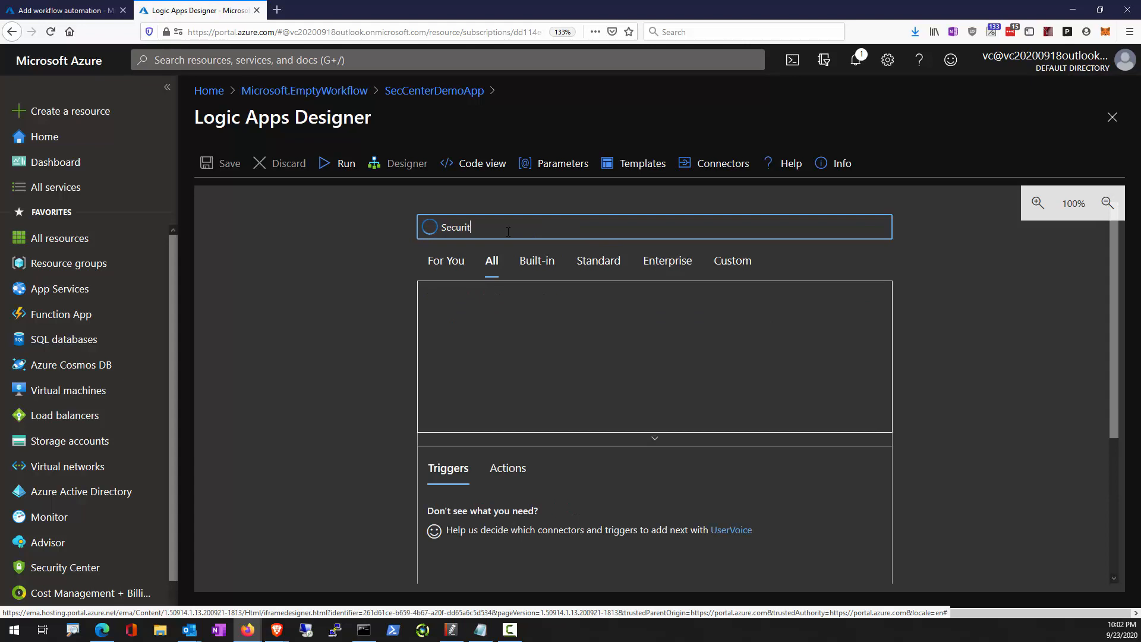
{"action": "type", "text": "y Center"}
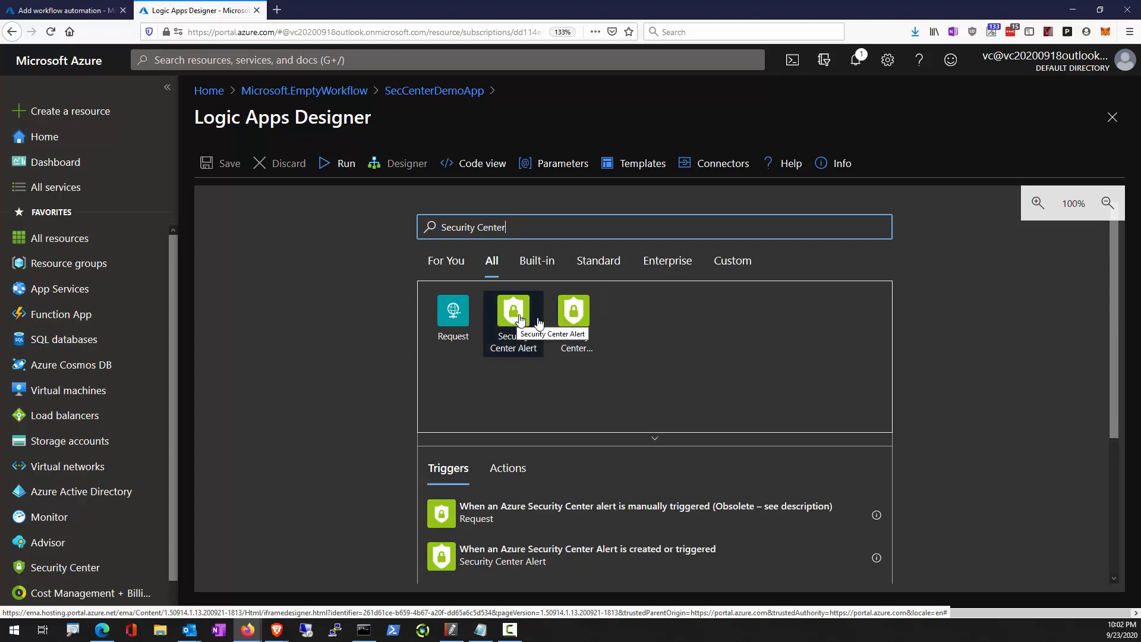
{"action": "left_click", "coordinate": [574, 326]}
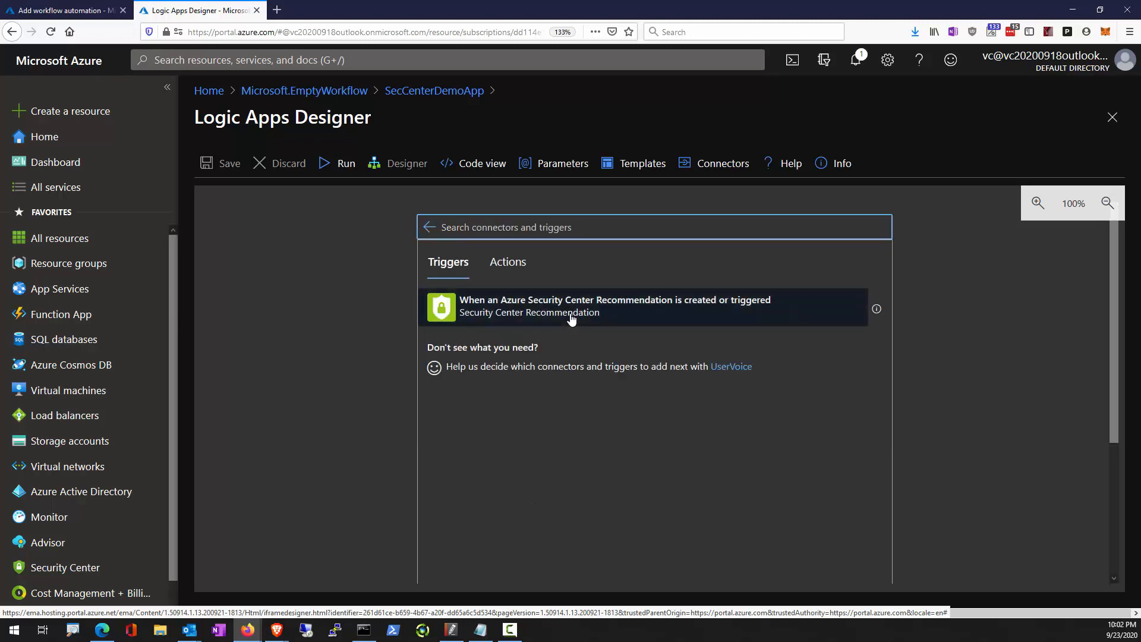
{"action": "left_click", "coordinate": [630, 317]}
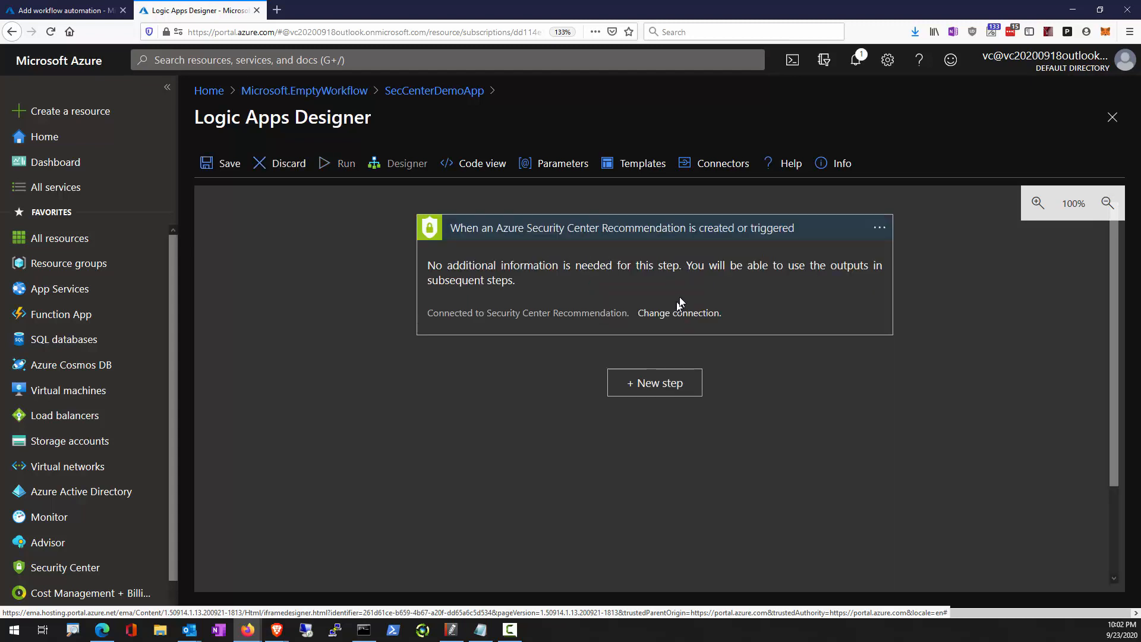
Add a new step below the trigger and search its connectors for outlook and security Center, checking Security Center Recommendation for actions.
{"action": "left_click", "coordinate": [669, 389]}
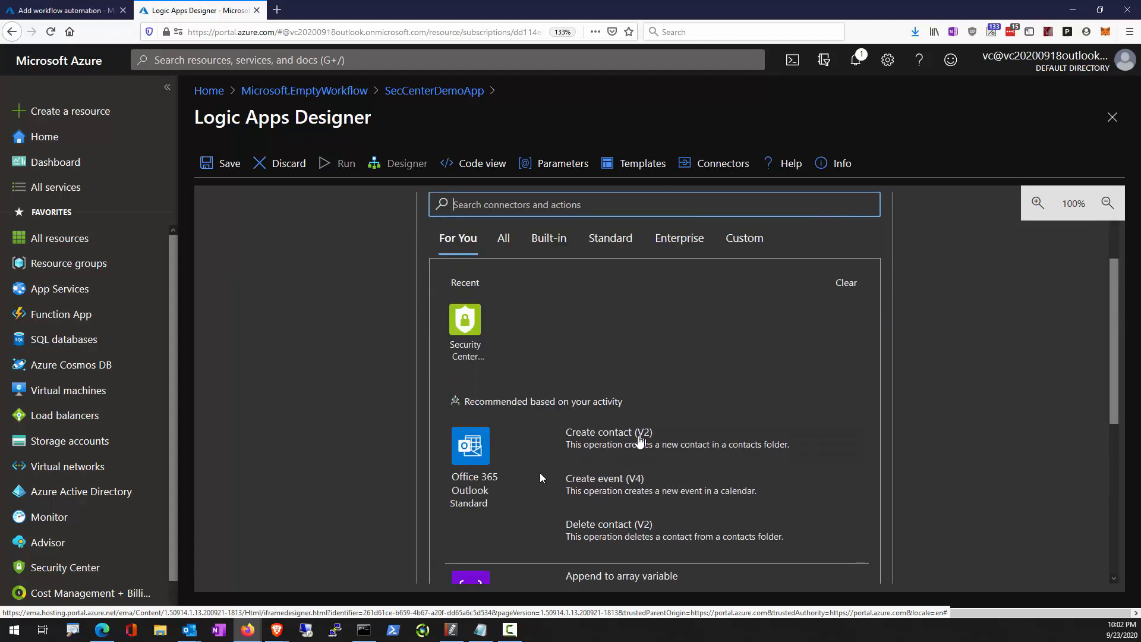
{"action": "scroll", "coordinate": [521, 506], "scroll_direction": "down", "scroll_amount": 5}
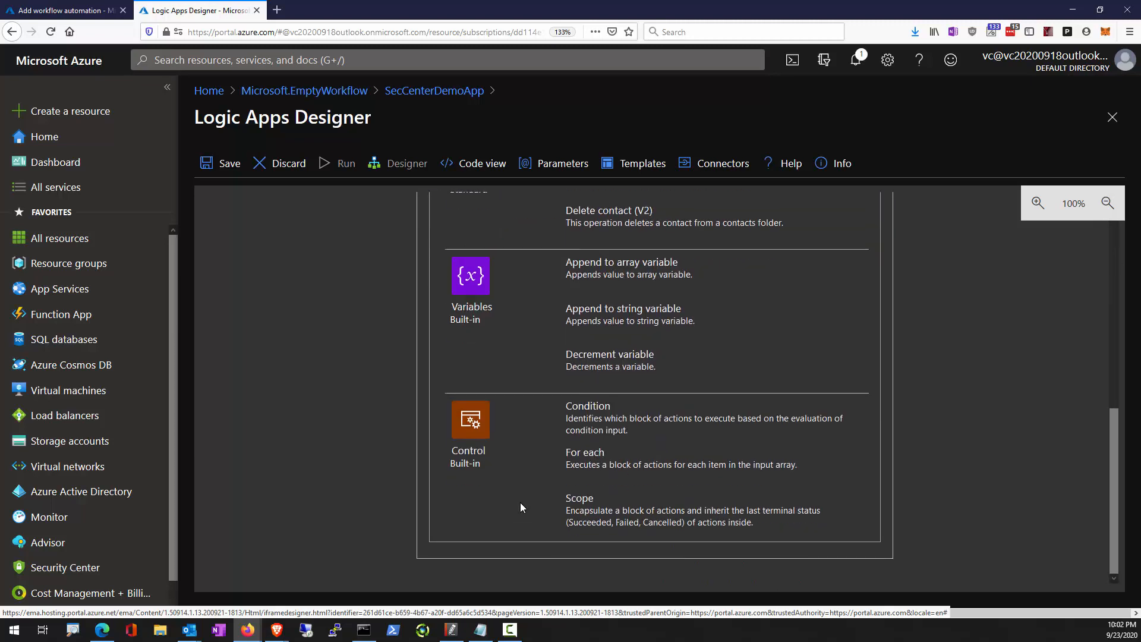
{"action": "scroll", "coordinate": [520, 506], "scroll_direction": "up", "scroll_amount": 10}
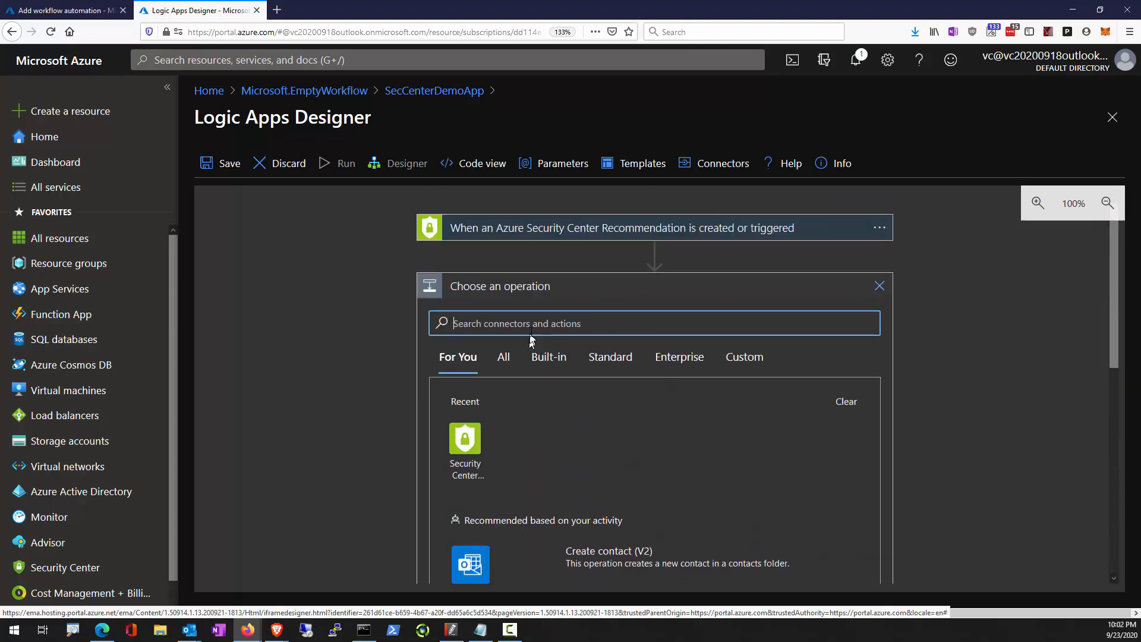
{"action": "type", "text": "outlook"}
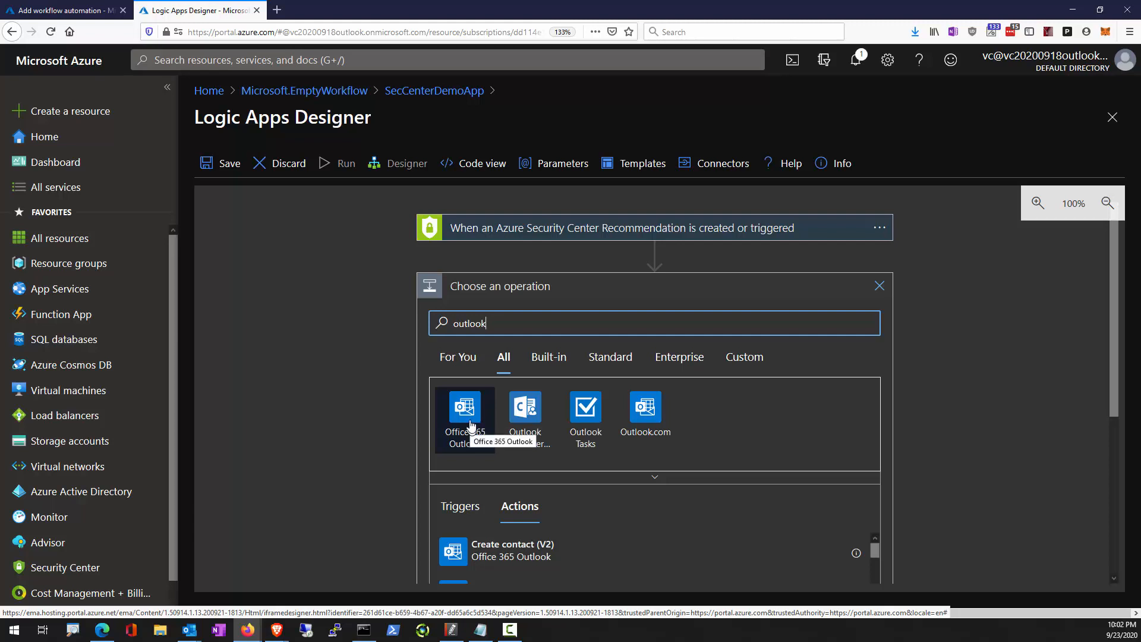
{"action": "double_click", "coordinate": [494, 320]}
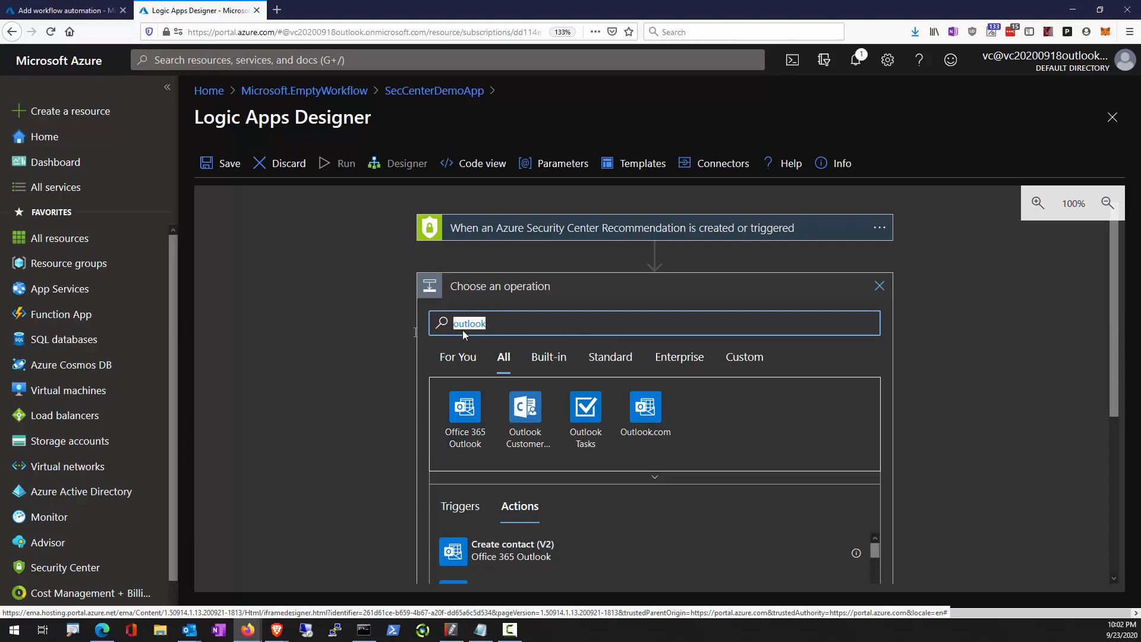
{"action": "type", "text": "security Center"}
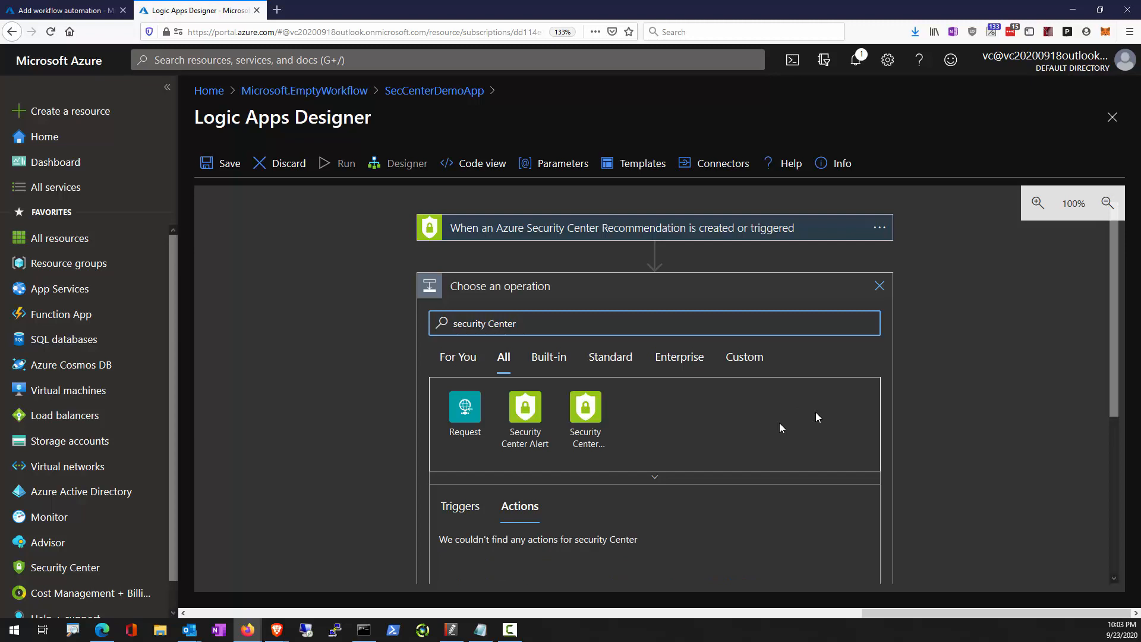
{"action": "left_click", "coordinate": [591, 416]}
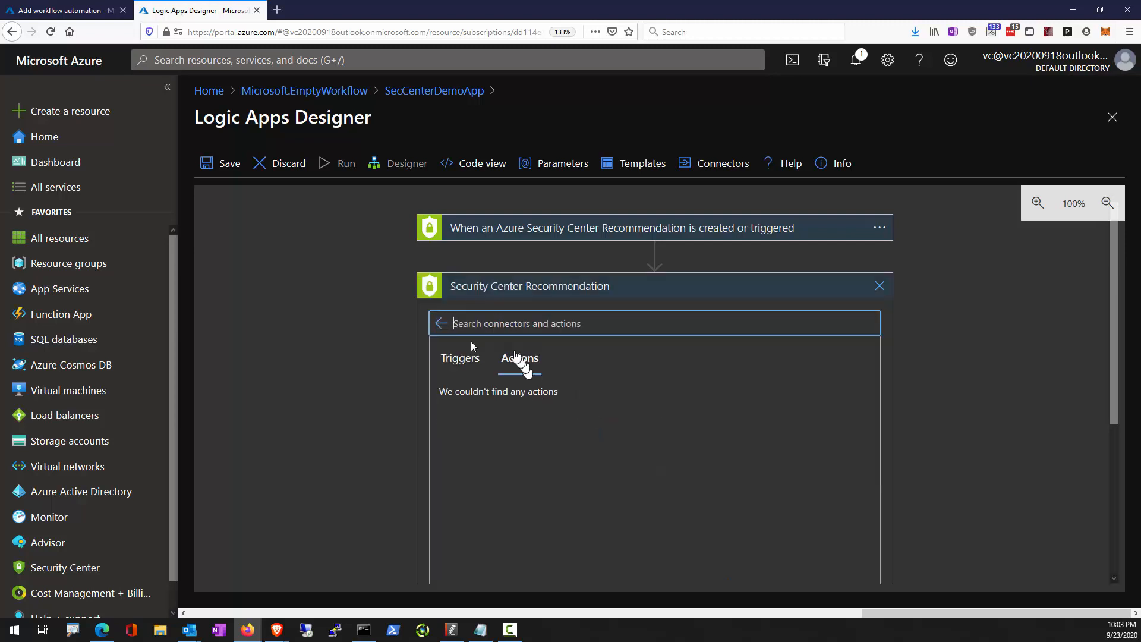
{"action": "left_click", "coordinate": [443, 324]}
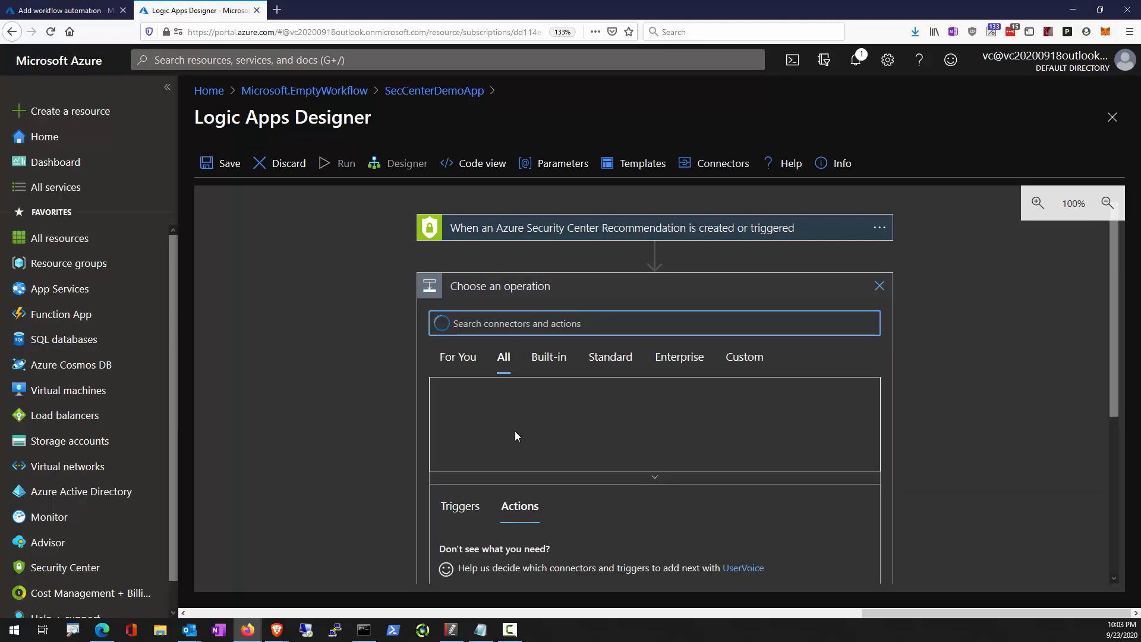
Browse the list of available actions for the new step and search the connectors for helpdesk, zendesk and CR.
{"action": "scroll", "coordinate": [516, 435], "scroll_direction": "down", "scroll_amount": 2}
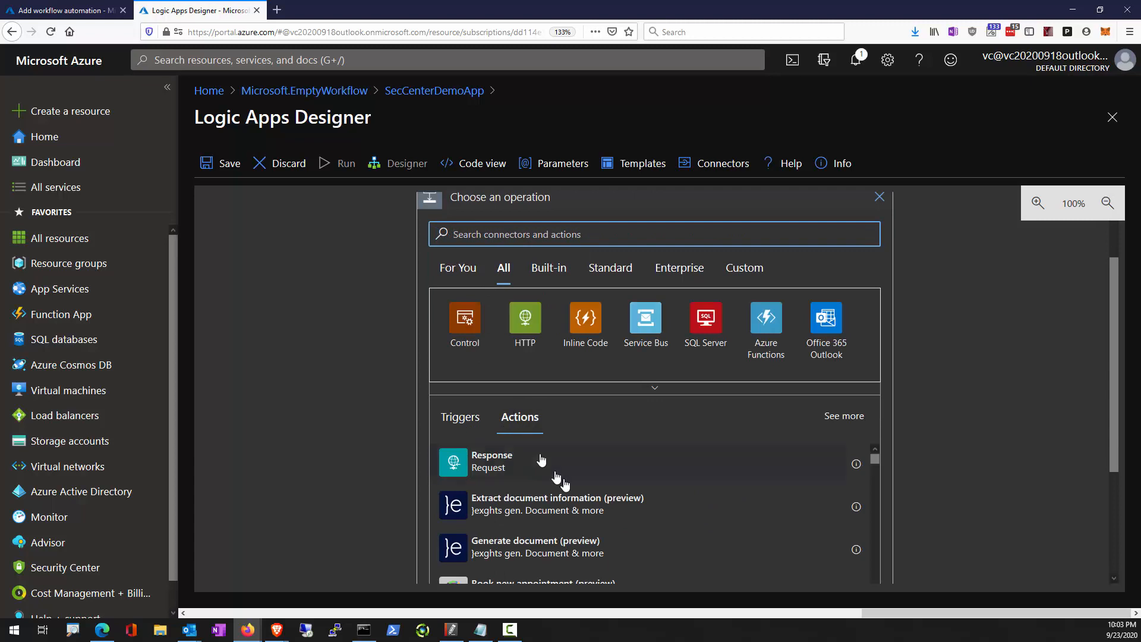
{"action": "scroll", "coordinate": [541, 461], "scroll_direction": "down", "scroll_amount": 3}
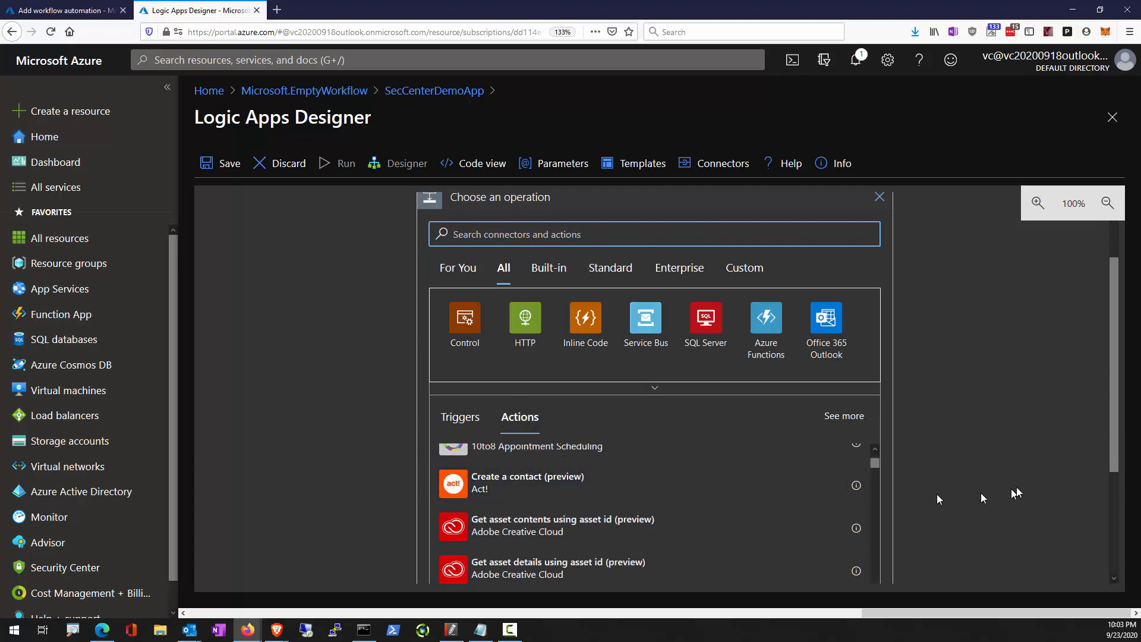
{"action": "scroll", "coordinate": [980, 493], "scroll_direction": "down", "scroll_amount": 3}
{"action": "left_click_drag", "start_coordinate": [872, 298], "coordinate": [874, 319]}
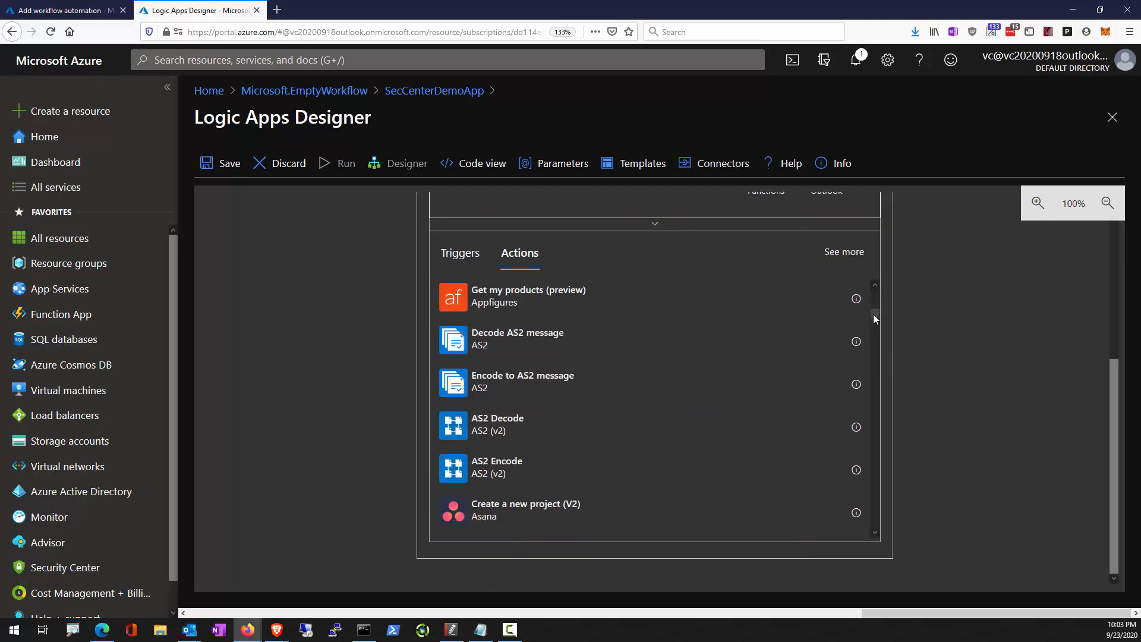
{"action": "scroll", "coordinate": [873, 315], "scroll_direction": "up", "scroll_amount": 3}
{"action": "scroll", "coordinate": [989, 465], "scroll_direction": "up", "scroll_amount": 4}
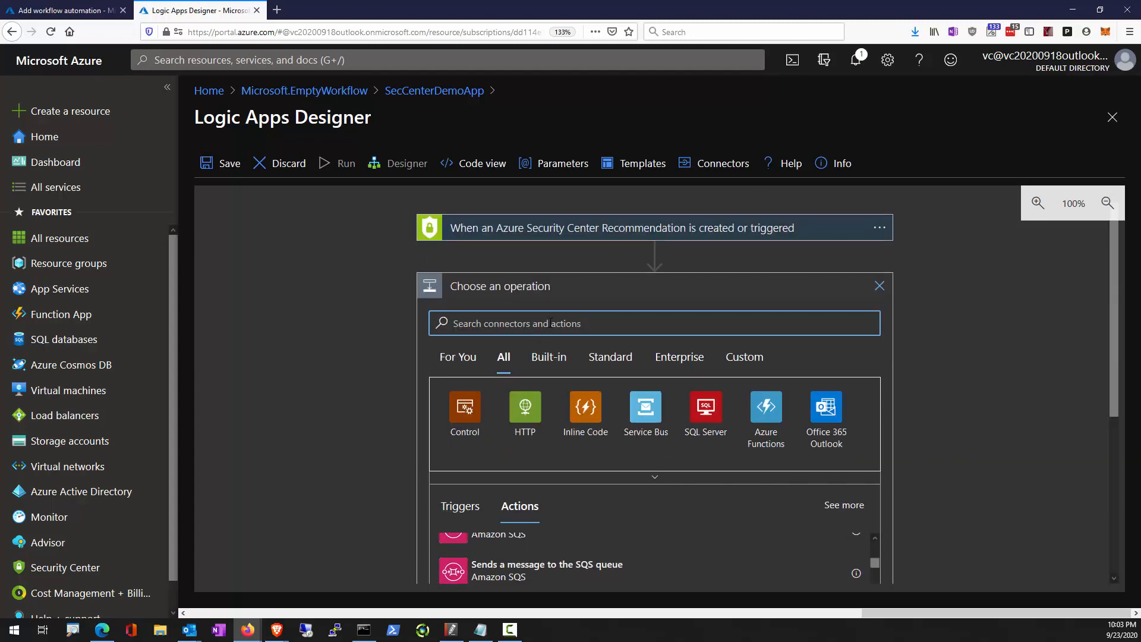
{"action": "type", "text": "helpdesk"}
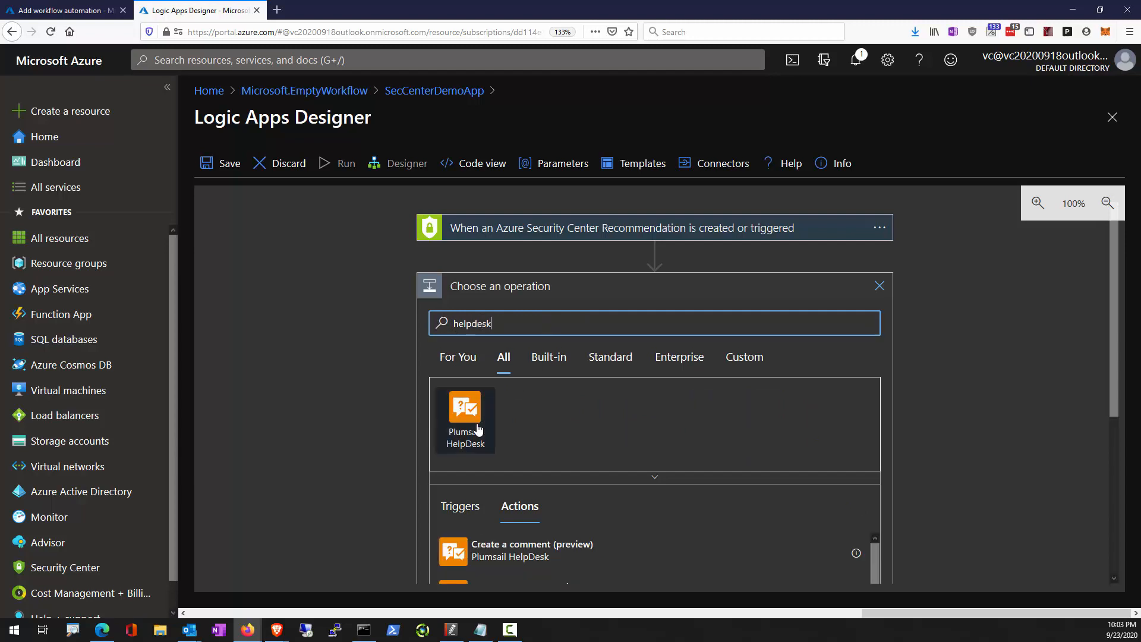
{"action": "left_click_drag", "start_coordinate": [493, 322], "coordinate": [425, 322]}
{"action": "type", "text": "zendesk"}
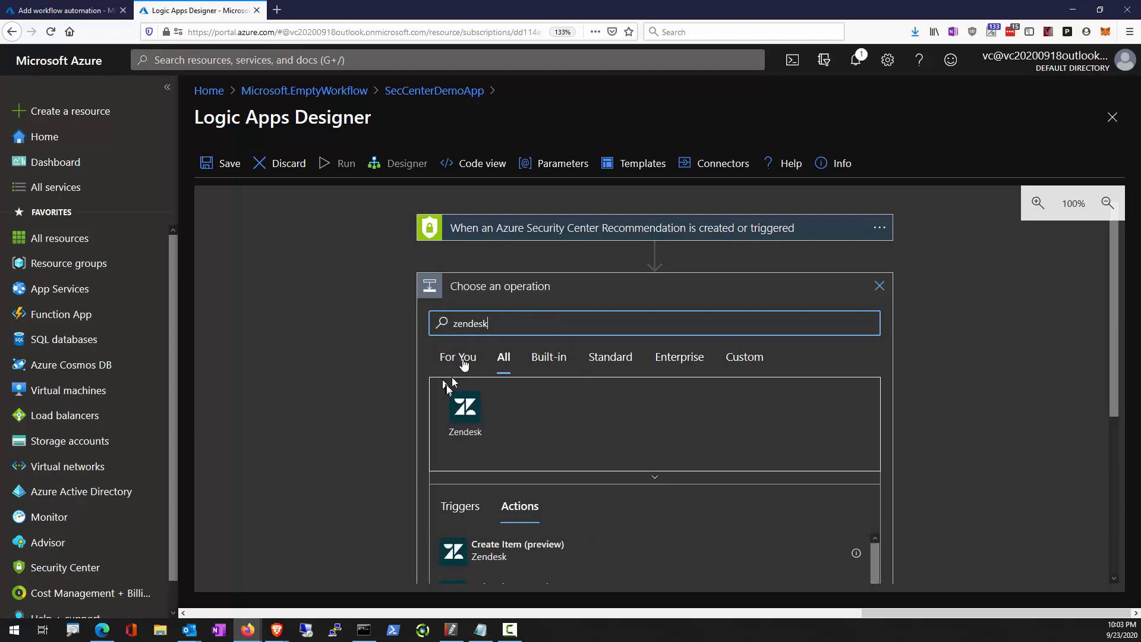
{"action": "left_click_drag", "start_coordinate": [490, 322], "coordinate": [456, 323]}
{"action": "type", "text": "CR"}
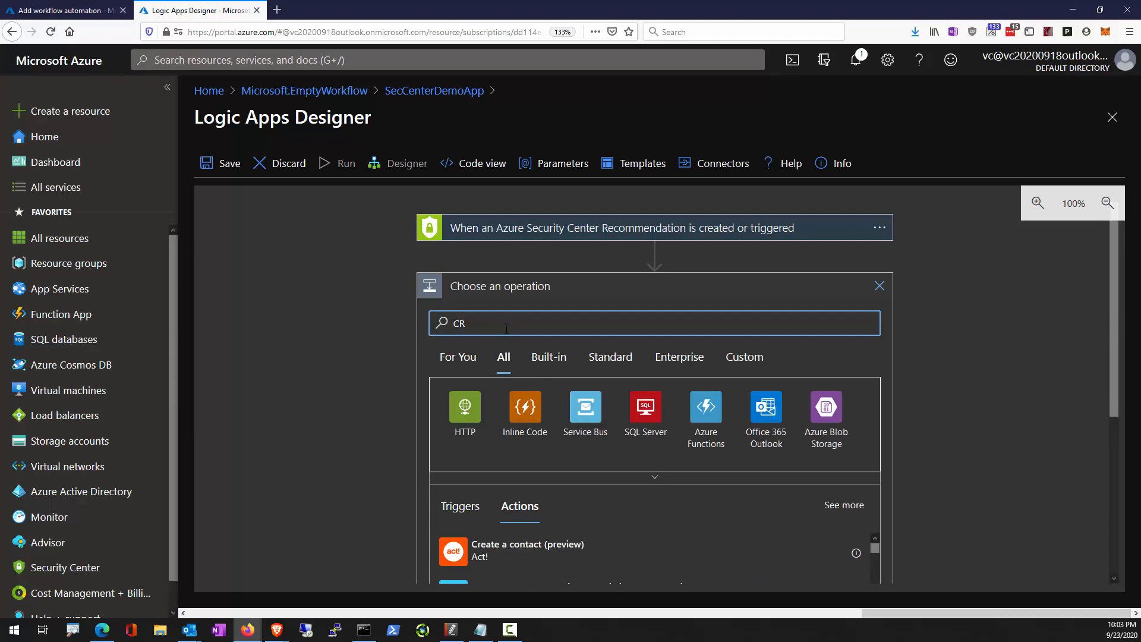
{"action": "left_click_drag", "start_coordinate": [498, 330], "coordinate": [451, 330]}
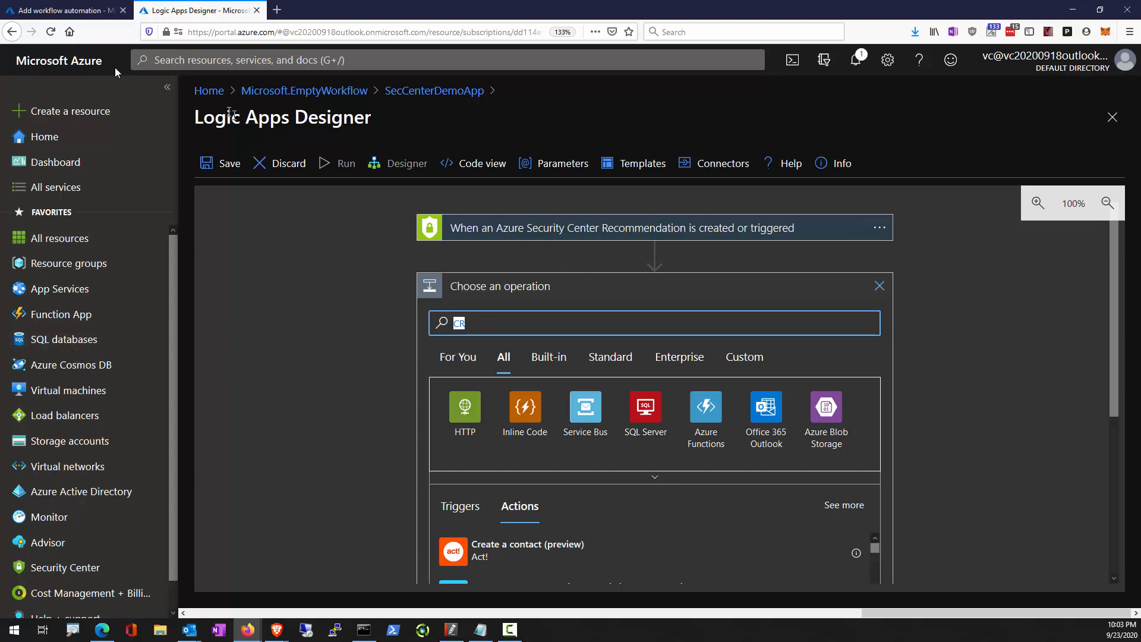
Return to the workflow automation form, set the trigger's data type to Threat detection alerts, and check the alert name filter's help.
{"action": "left_click", "coordinate": [83, 12]}
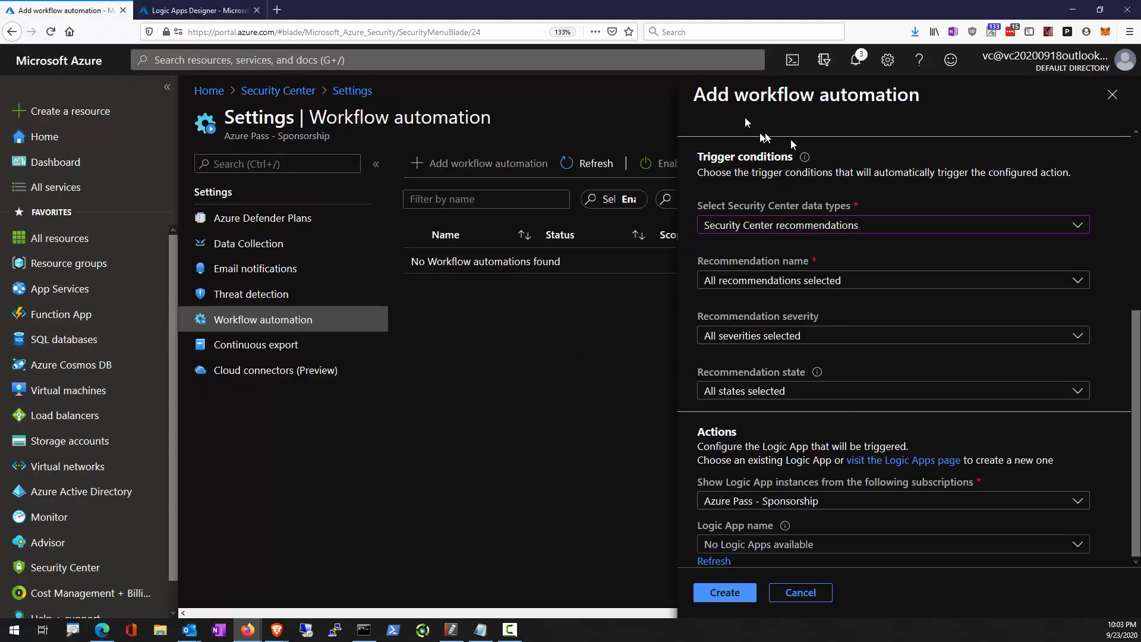
{"action": "scroll", "coordinate": [820, 429], "scroll_direction": "up", "scroll_amount": 2}
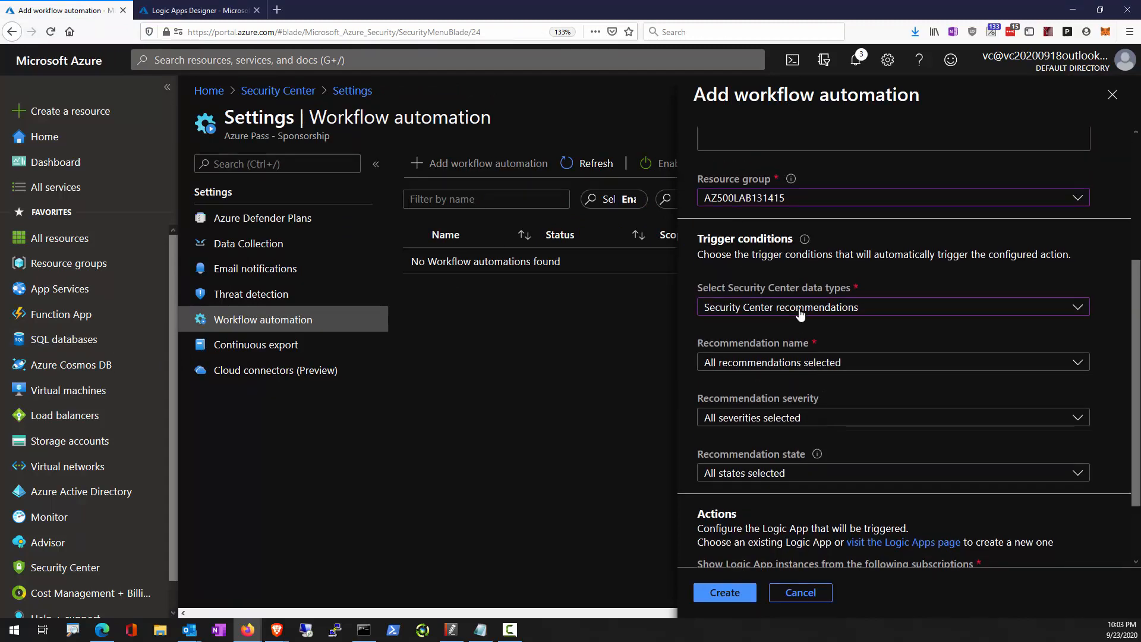
{"action": "left_click", "coordinate": [800, 309]}
{"action": "left_click", "coordinate": [796, 329]}
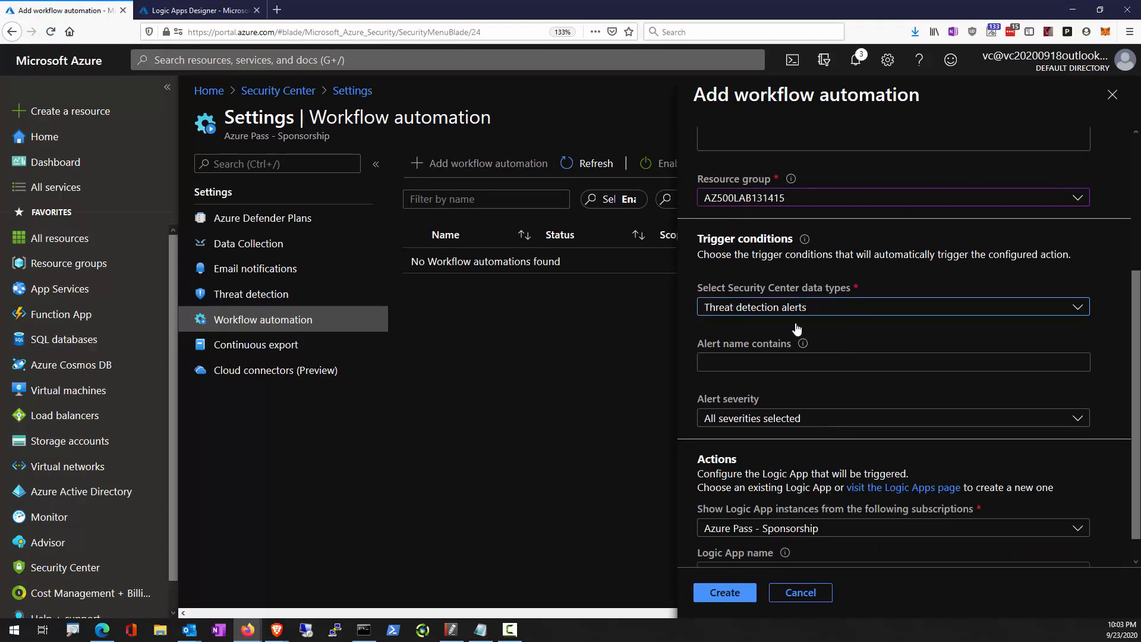
{"action": "left_click", "coordinate": [794, 360]}
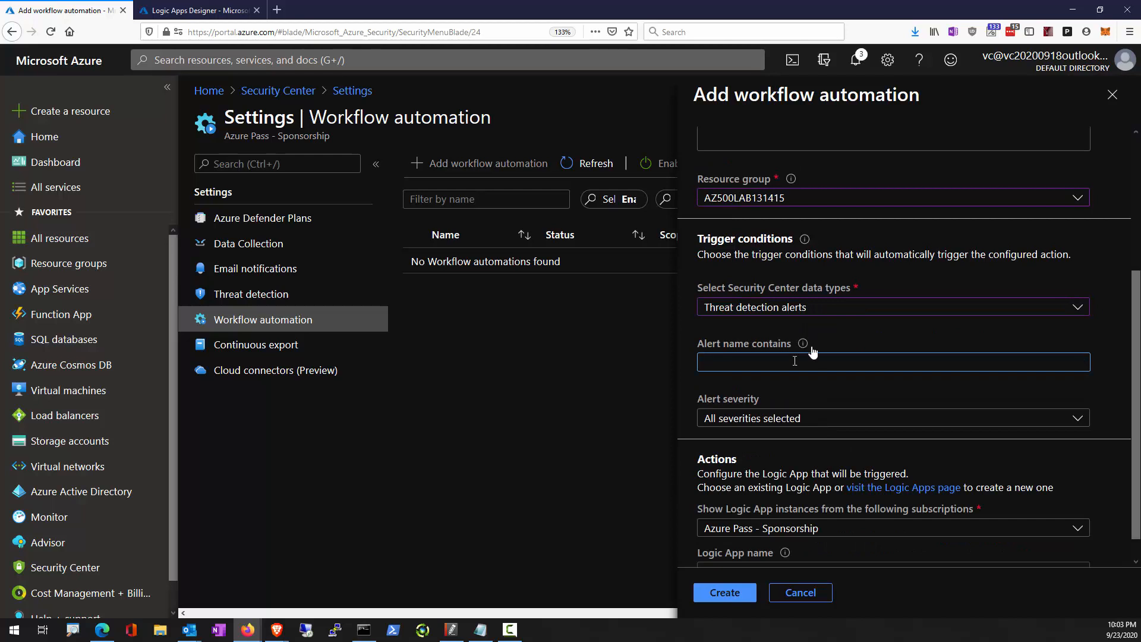
{"action": "mouse_move", "coordinate": [802, 351]}
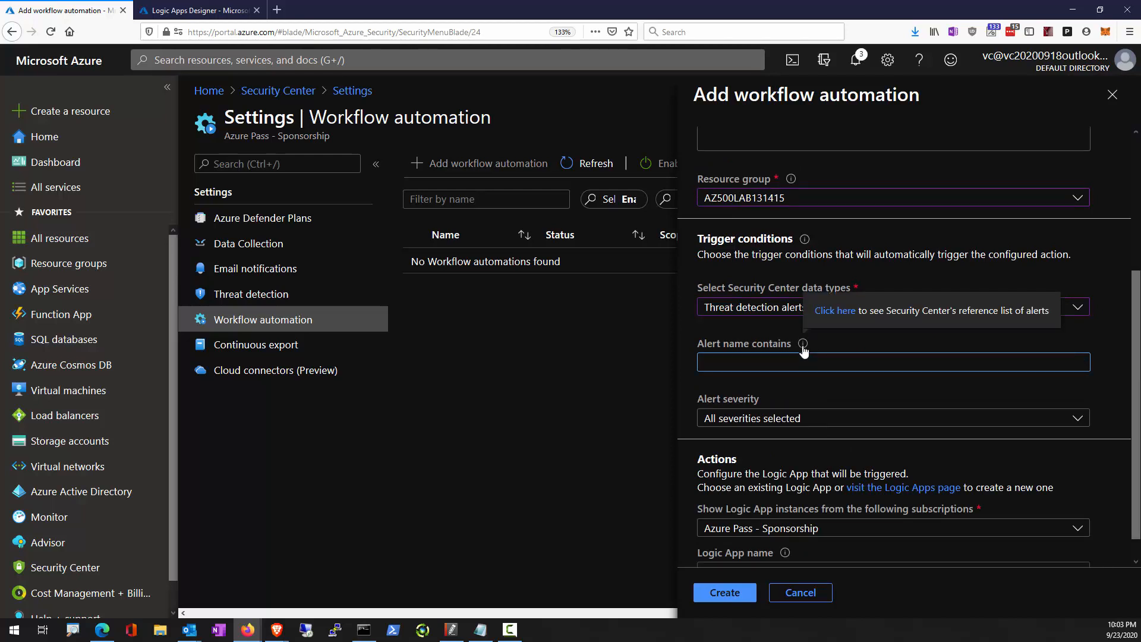
Open Security Center's reference list of alerts and look through the alerts for Windows machines and their severities.
{"action": "left_click", "coordinate": [836, 312]}
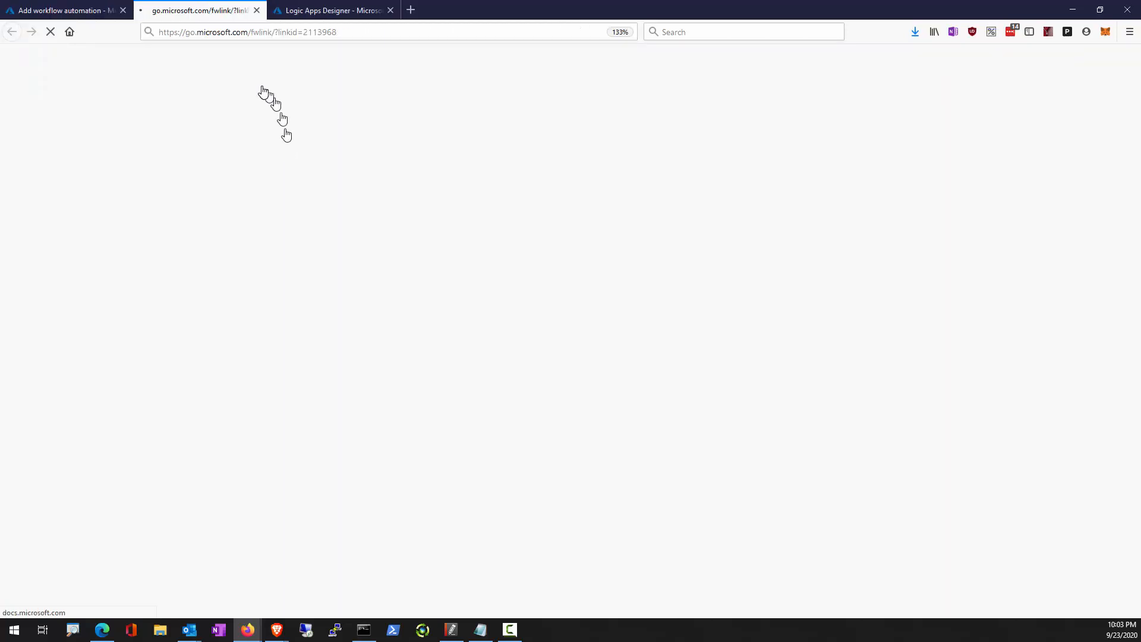
{"action": "scroll", "coordinate": [455, 484], "scroll_direction": "down", "scroll_amount": 3}
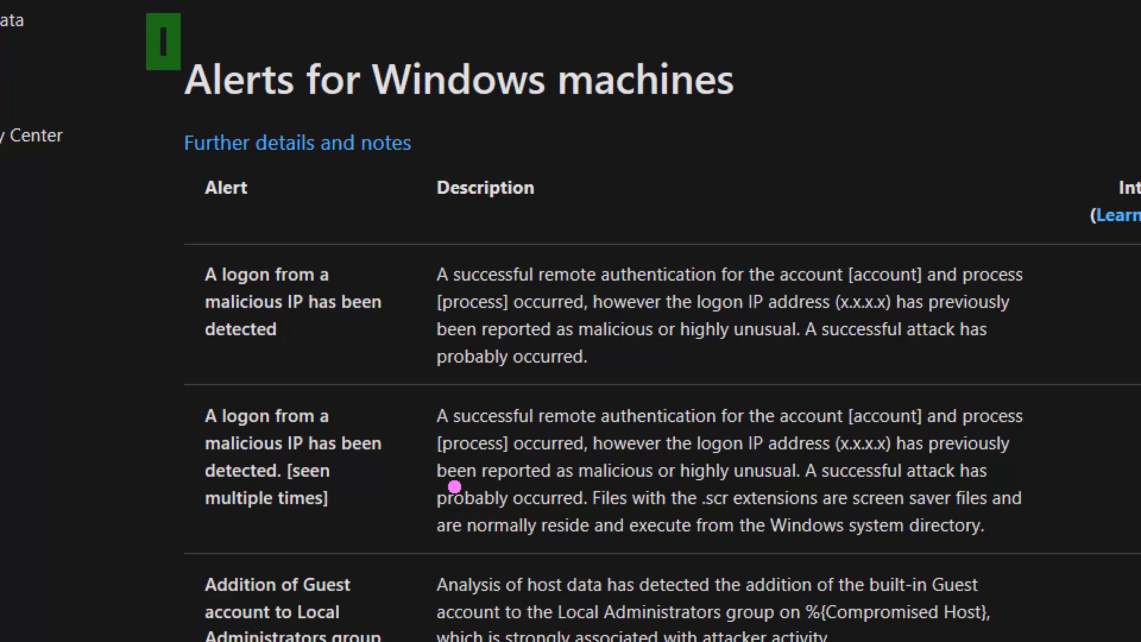
{"action": "scroll", "coordinate": [587, 418], "scroll_direction": "down", "scroll_amount": 2}
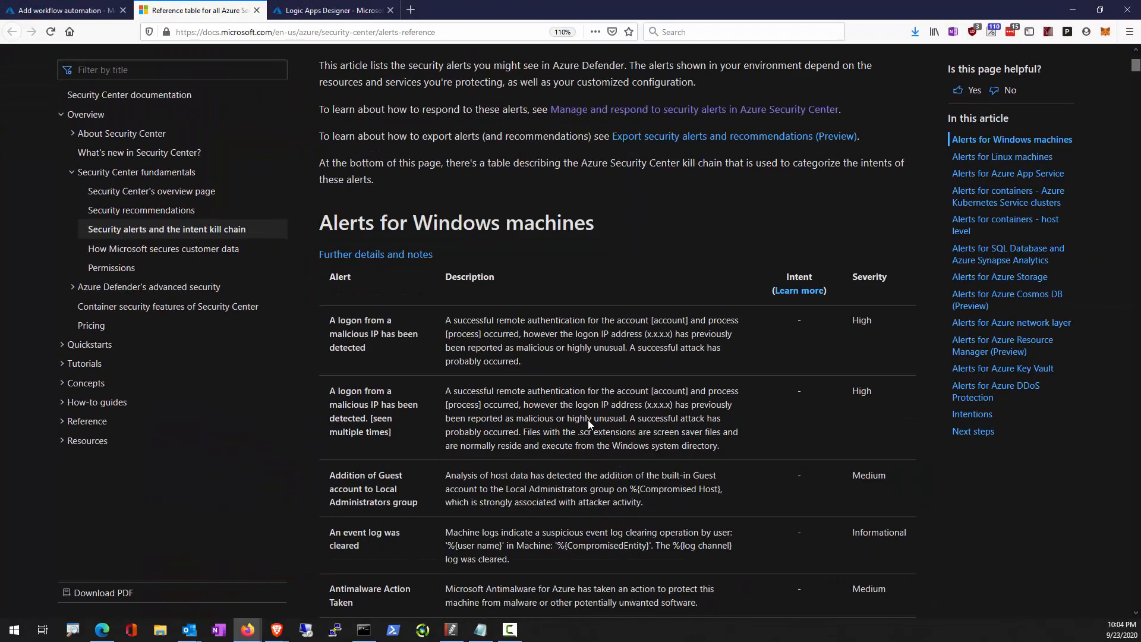
{"action": "scroll", "coordinate": [587, 419], "scroll_direction": "down", "scroll_amount": 15}
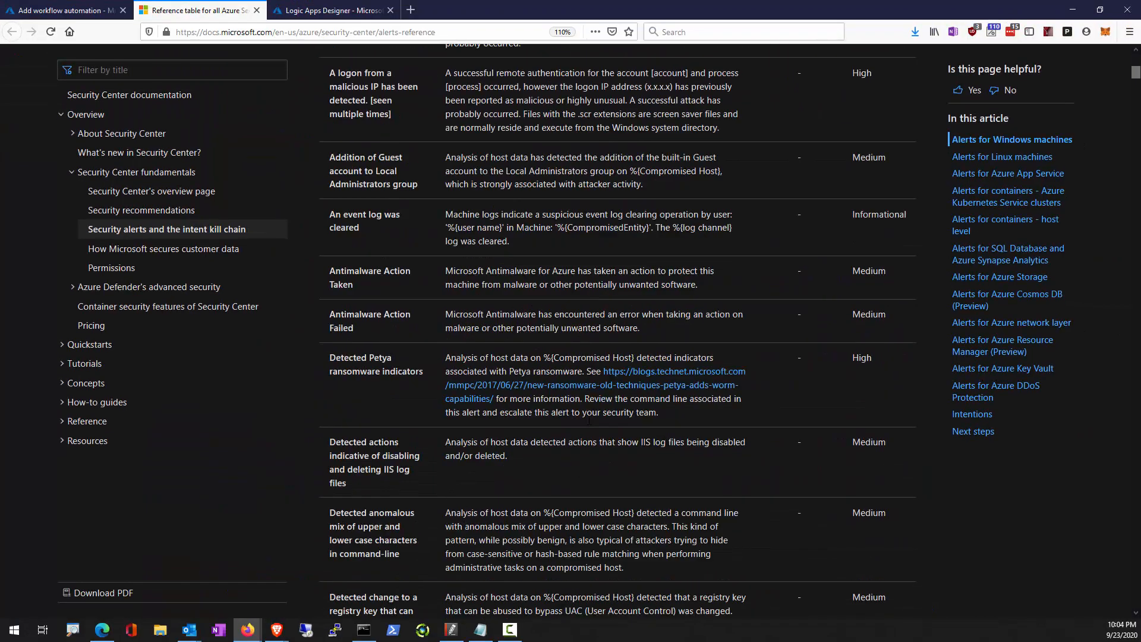
{"action": "scroll", "coordinate": [587, 432], "scroll_direction": "down", "scroll_amount": 4}
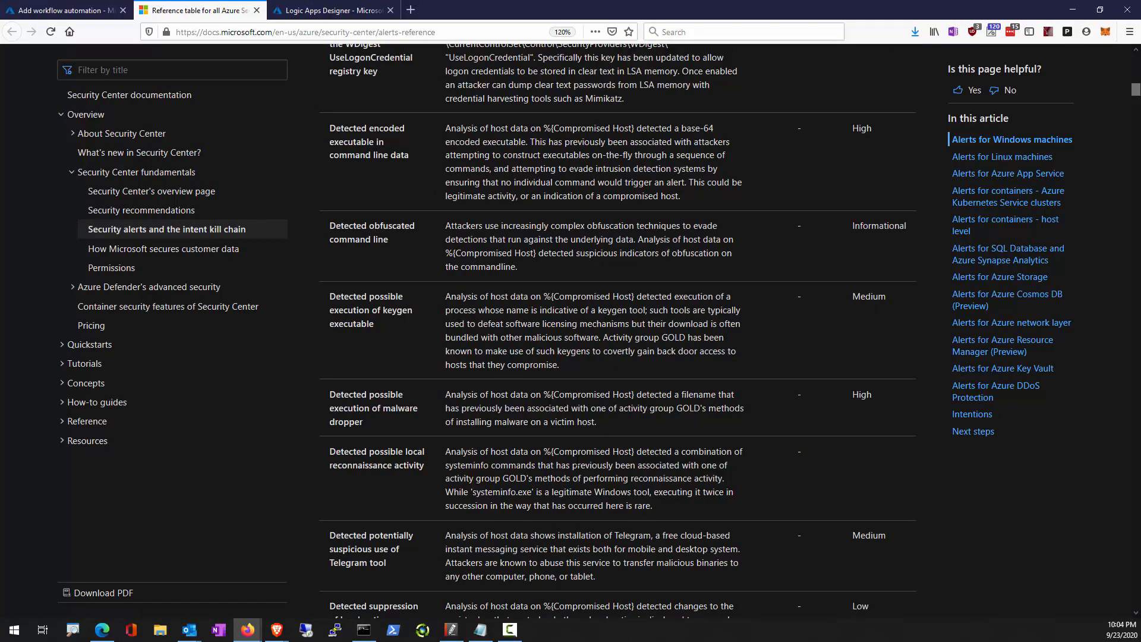
{"action": "scroll", "coordinate": [587, 432], "scroll_direction": "up", "scroll_amount": 3}
{"action": "key", "text": "ctrl+plus"}
{"action": "key", "text": "ctrl+minus"}
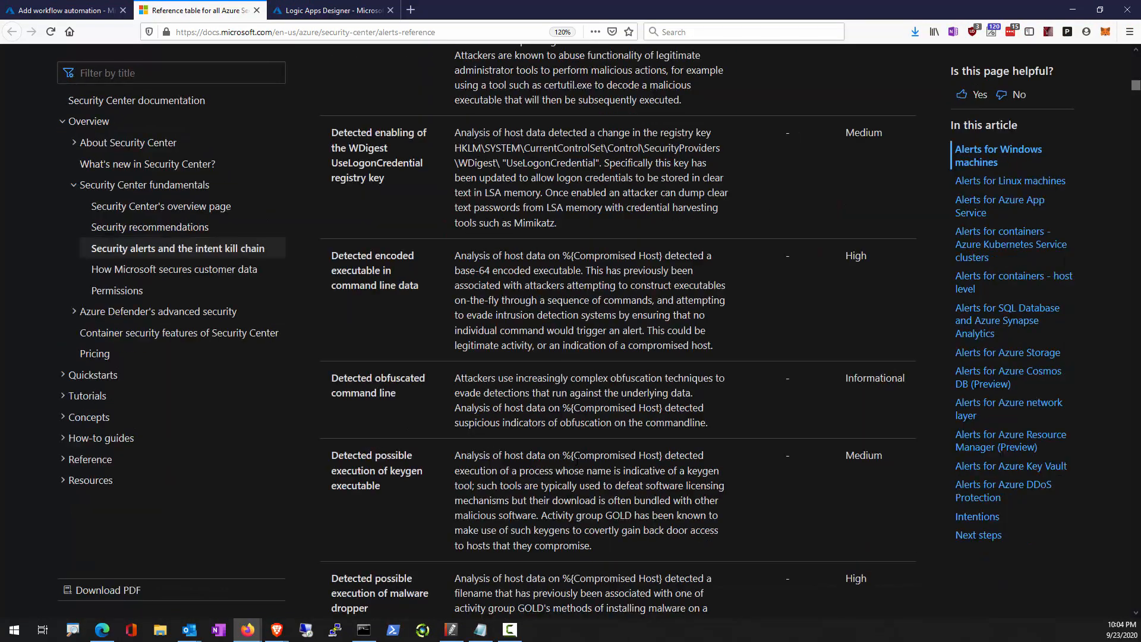
Return to the workflow automation form, review its trigger conditions and Logic App settings, and cancel the form.
{"action": "left_click", "coordinate": [92, 8]}
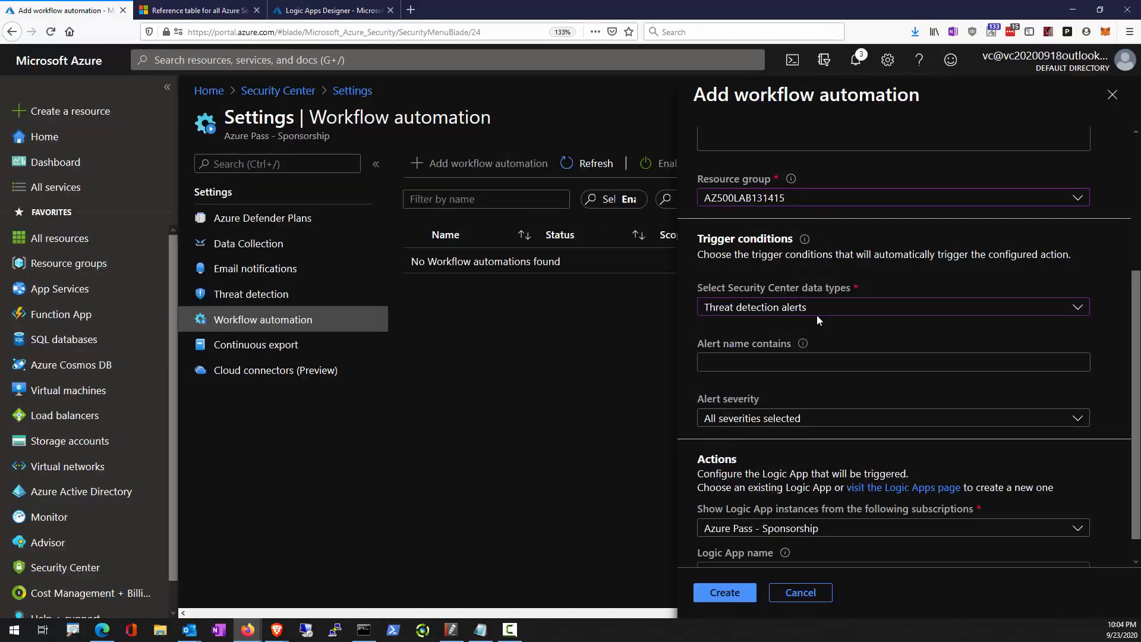
{"action": "scroll", "coordinate": [790, 368], "scroll_direction": "up", "scroll_amount": 2}
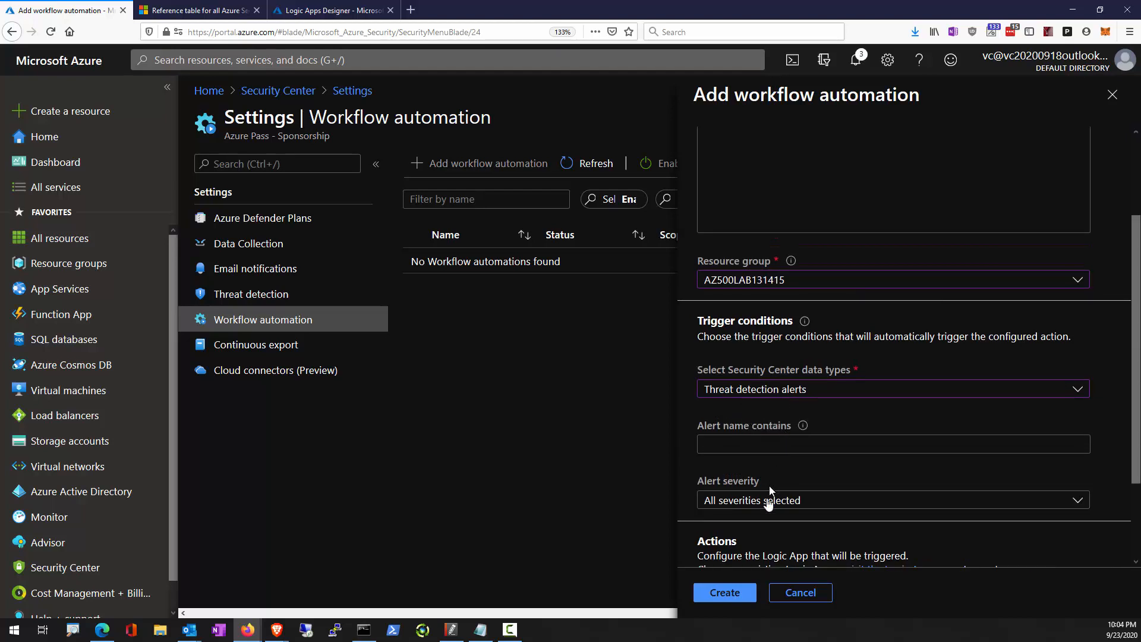
{"action": "scroll", "coordinate": [768, 493], "scroll_direction": "down", "scroll_amount": 2}
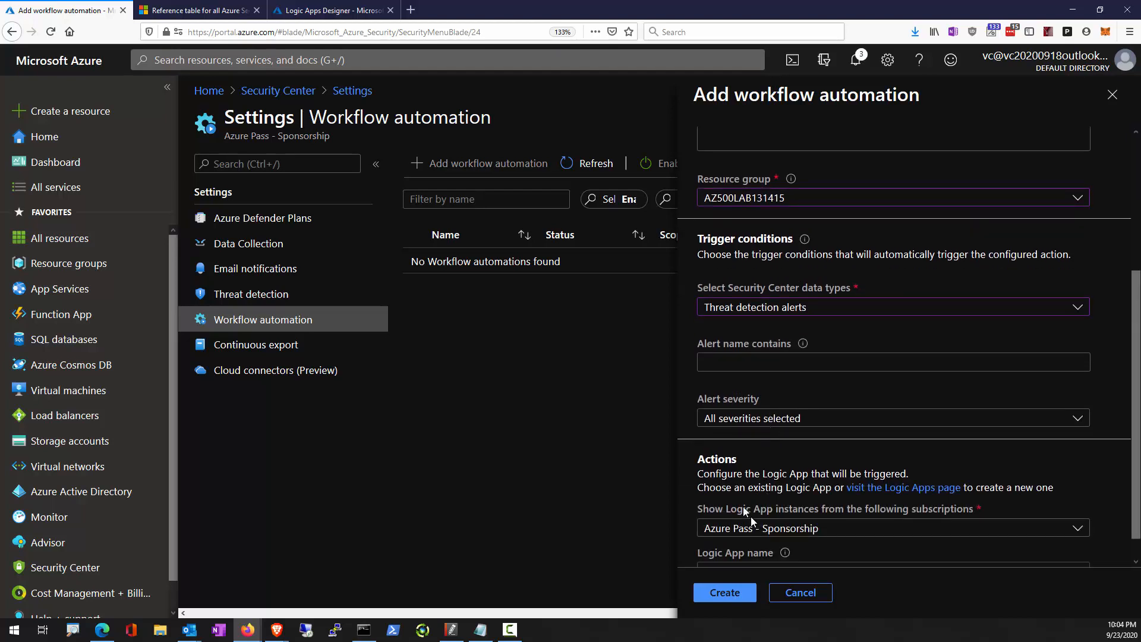
{"action": "scroll", "coordinate": [791, 530], "scroll_direction": "down", "scroll_amount": 1}
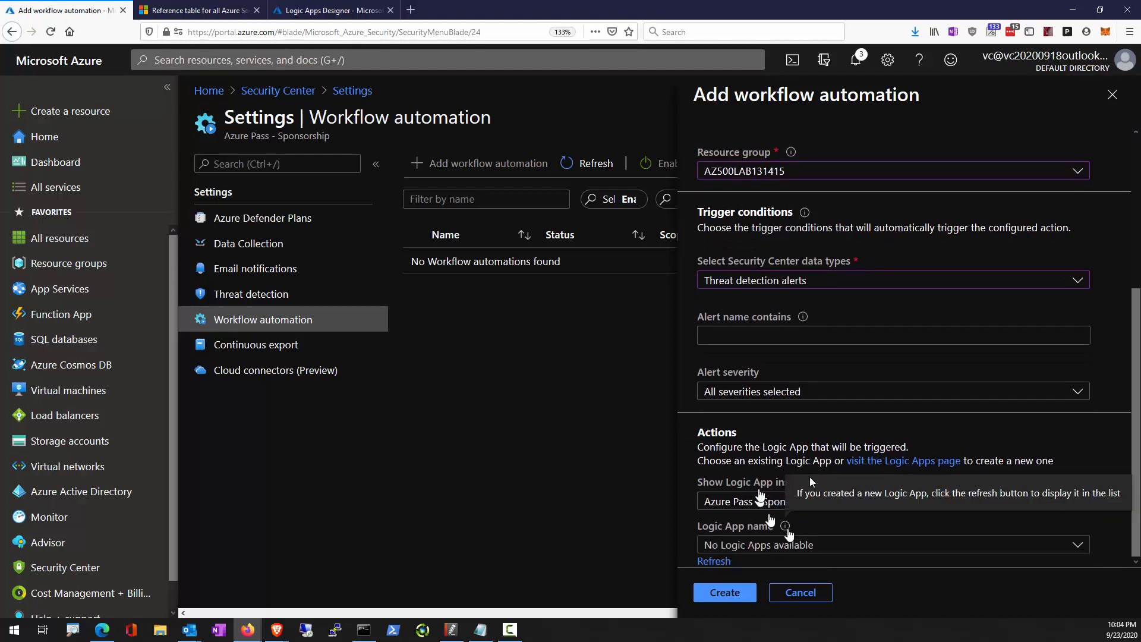
{"action": "scroll", "coordinate": [756, 528], "scroll_direction": "up", "scroll_amount": 1}
{"action": "scroll", "coordinate": [754, 522], "scroll_direction": "up", "scroll_amount": 4}
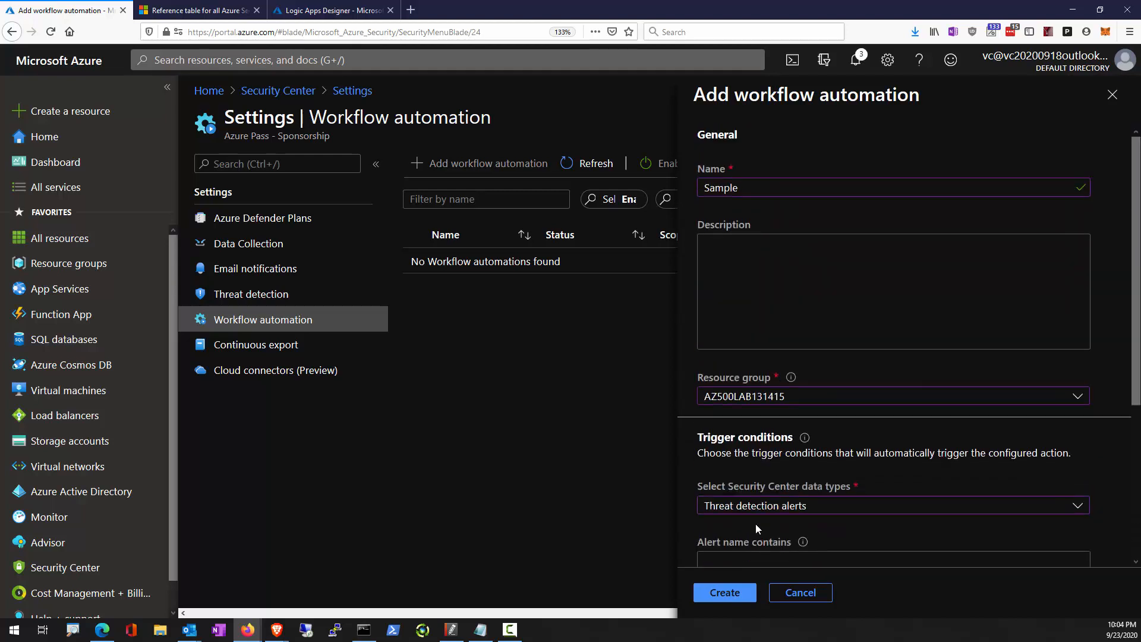
{"action": "scroll", "coordinate": [755, 522], "scroll_direction": "down", "scroll_amount": 4}
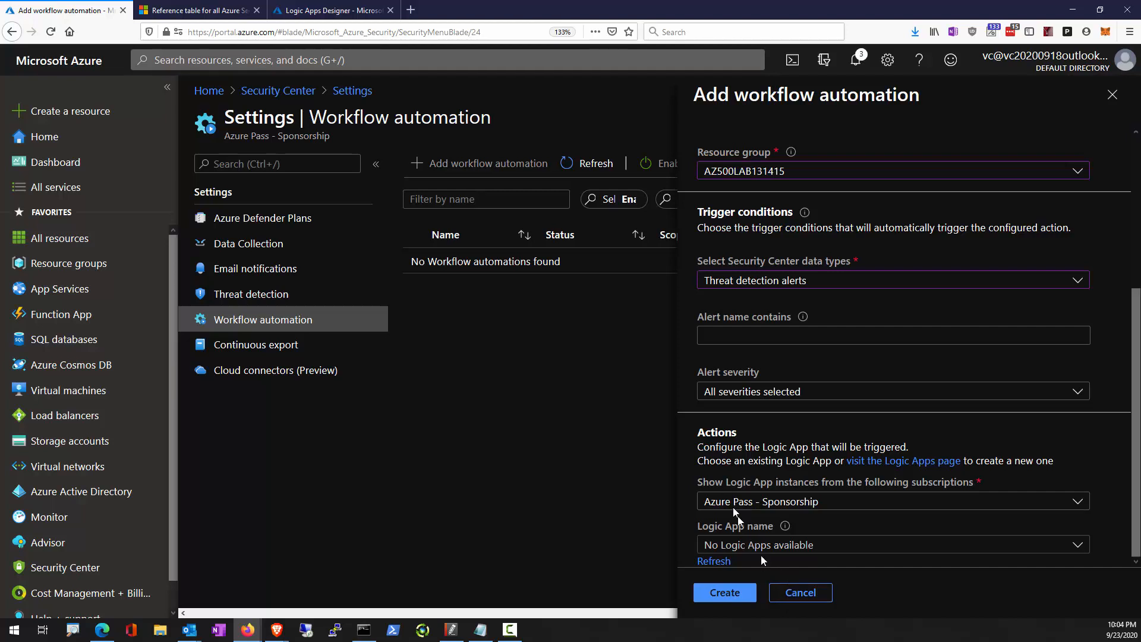
{"action": "left_click", "coordinate": [789, 592]}
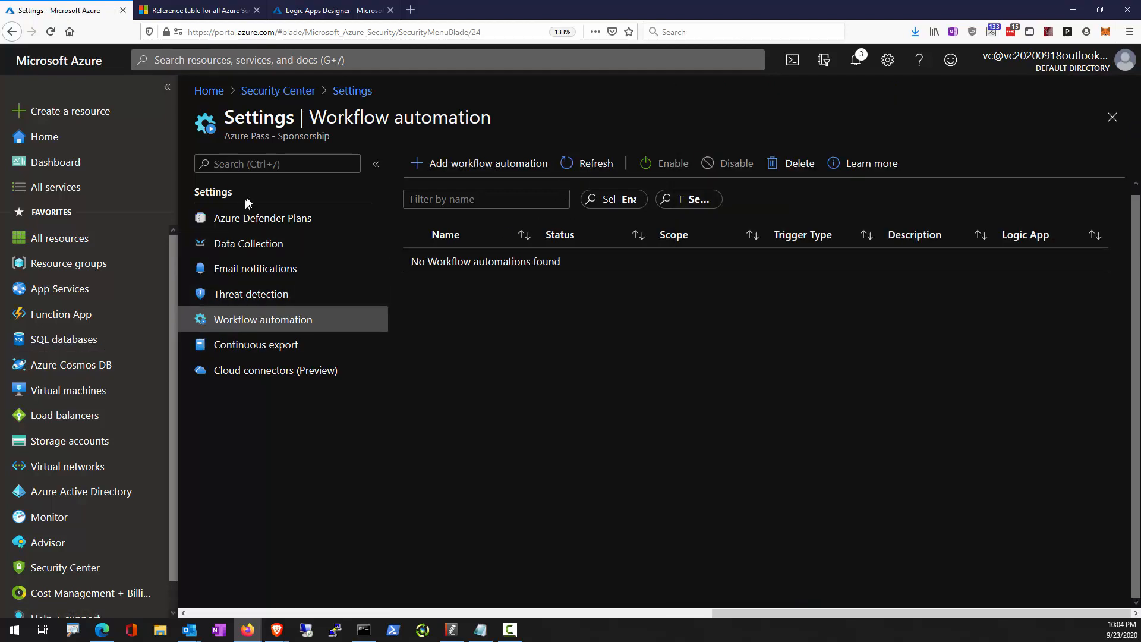
Go back from the workflow automation settings to Security Center and view its Recommendations and Overview pages.
{"action": "left_click", "coordinate": [291, 100]}
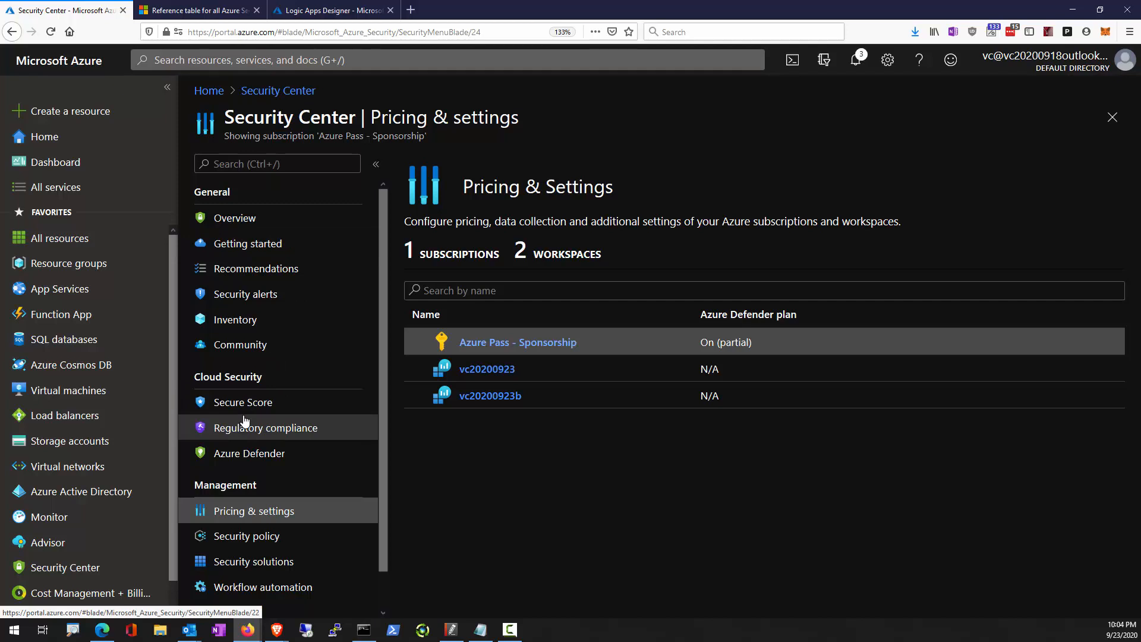
{"action": "left_click", "coordinate": [257, 272]}
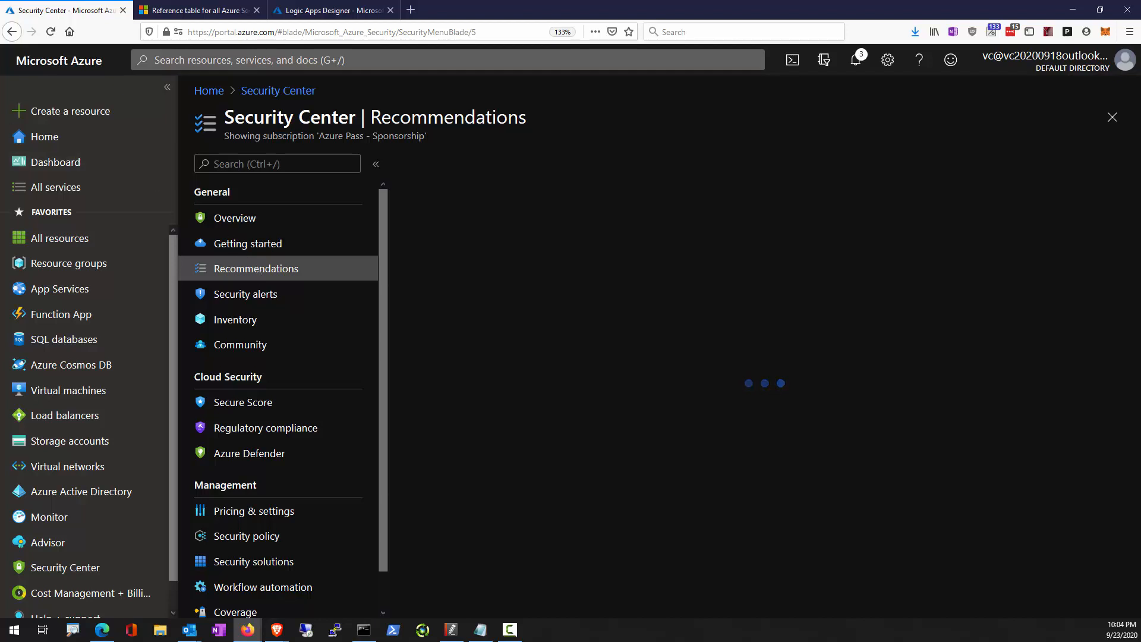
{"action": "left_click", "coordinate": [242, 221]}
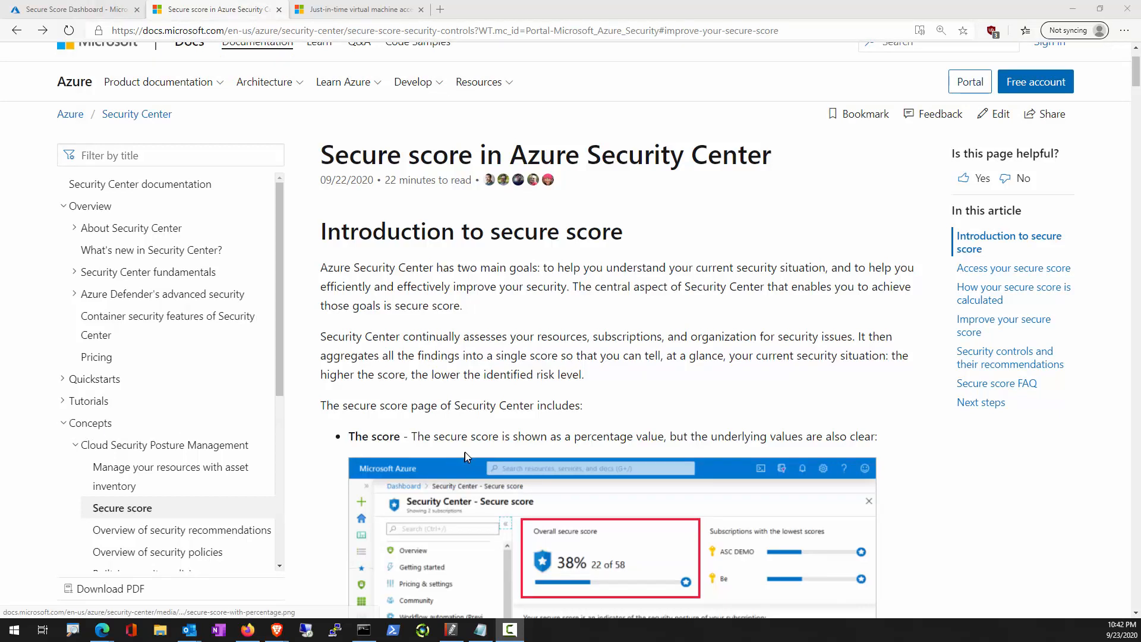
Read the Secure score documentation, examining the overall secure score example and the security controls with their potential score increase.
{"action": "scroll", "coordinate": [464, 440], "scroll_direction": "down", "scroll_amount": 3}
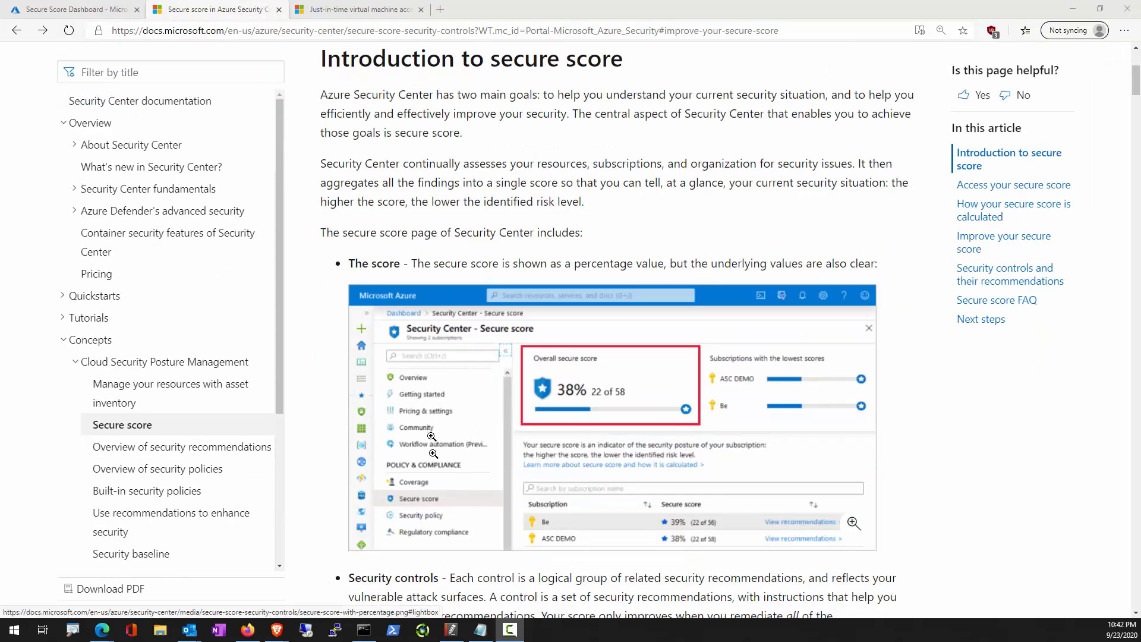
{"action": "key", "text": "ctrl+2"}
{"action": "mouse_move", "coordinate": [433, 486]}
{"action": "left_mouse_down"}
{"action": "mouse_move", "coordinate": [374, 480]}
{"action": "mouse_move", "coordinate": [433, 498]}
{"action": "mouse_move", "coordinate": [407, 478]}
{"action": "left_mouse_up"}
{"action": "mouse_move", "coordinate": [462, 351]}
{"action": "left_mouse_down"}
{"action": "mouse_move", "coordinate": [664, 437]}
{"action": "mouse_move", "coordinate": [713, 431]}
{"action": "left_mouse_up"}
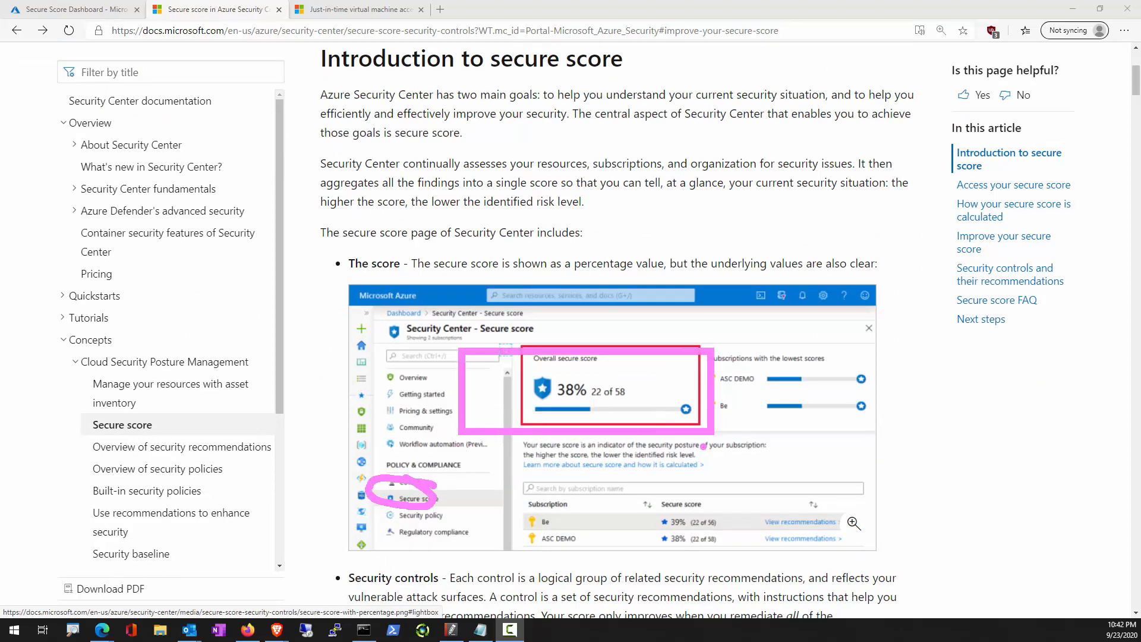
{"action": "key", "text": "Escape"}
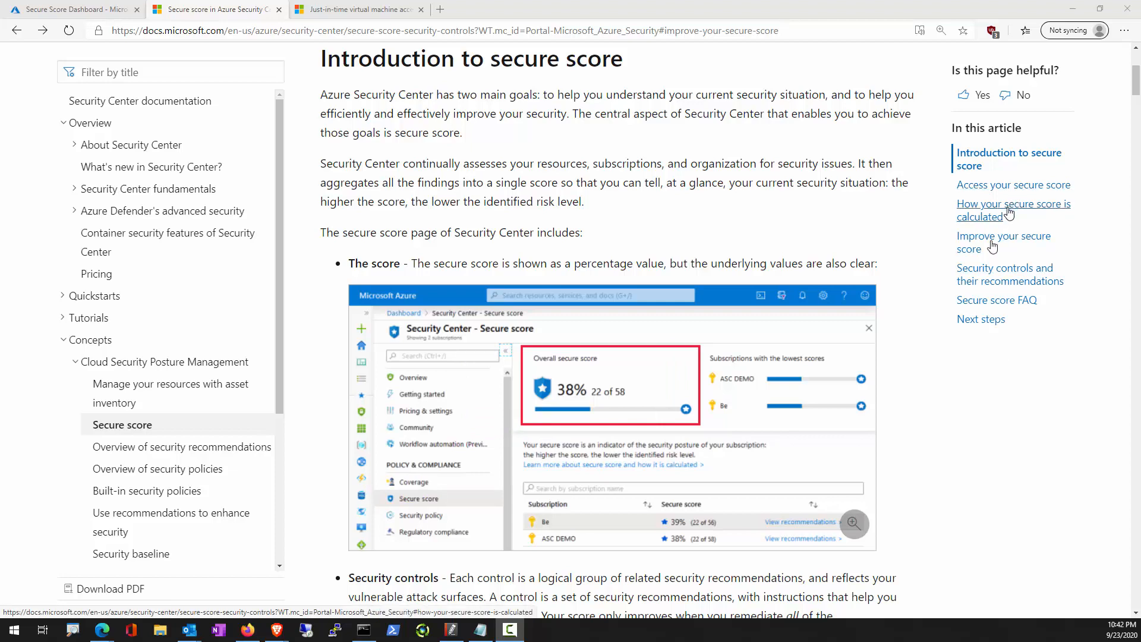
{"action": "scroll", "coordinate": [530, 437], "scroll_direction": "down", "scroll_amount": 10}
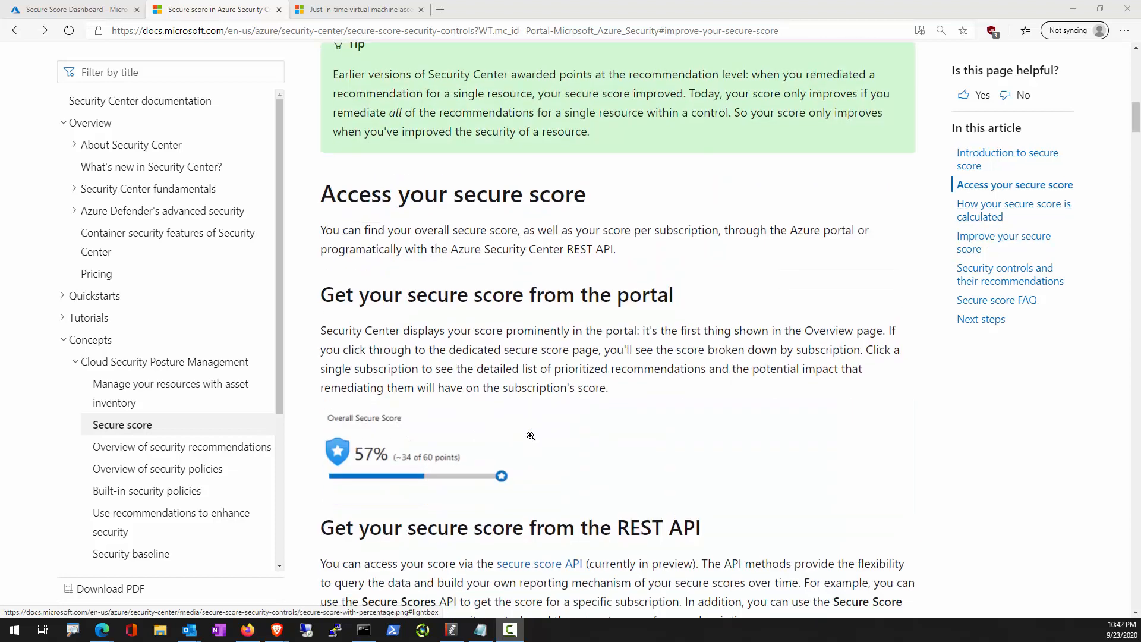
{"action": "scroll", "coordinate": [530, 436], "scroll_direction": "down", "scroll_amount": 15}
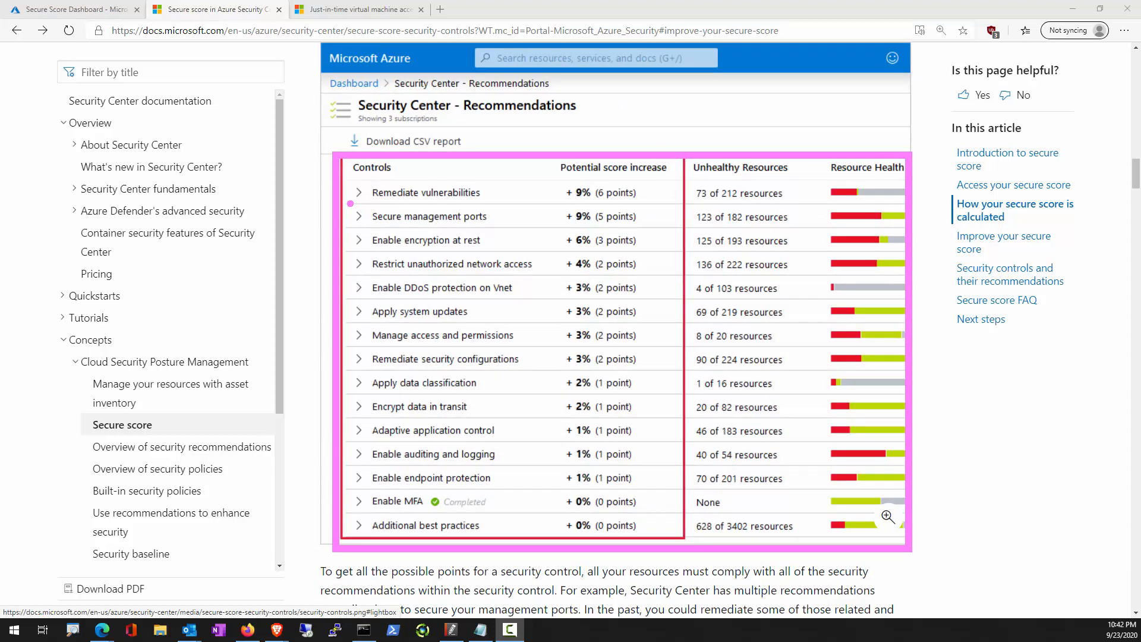
{"action": "mouse_move", "coordinate": [350, 203]}
{"action": "left_mouse_down"}
{"action": "mouse_move", "coordinate": [309, 291]}
{"action": "mouse_move", "coordinate": [326, 503]}
{"action": "left_mouse_up"}
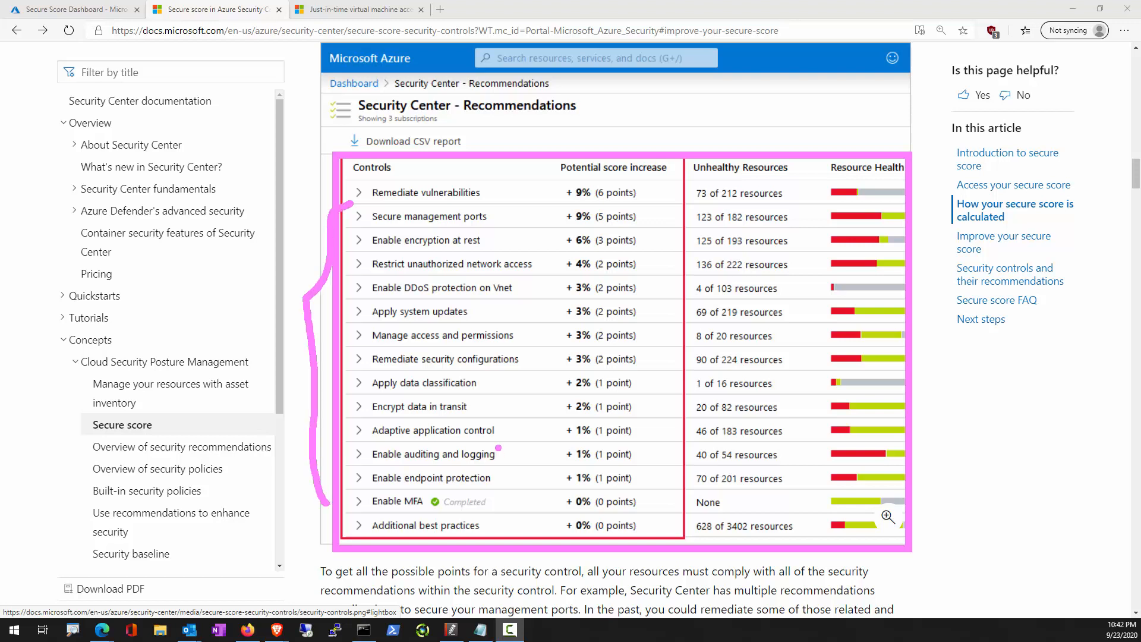
{"action": "key", "text": "Escape"}
From the section on improving the secure score, open the Remediate recommendations article and examine the storage secure transfer example's remediation steps.
{"action": "left_click", "coordinate": [989, 237]}
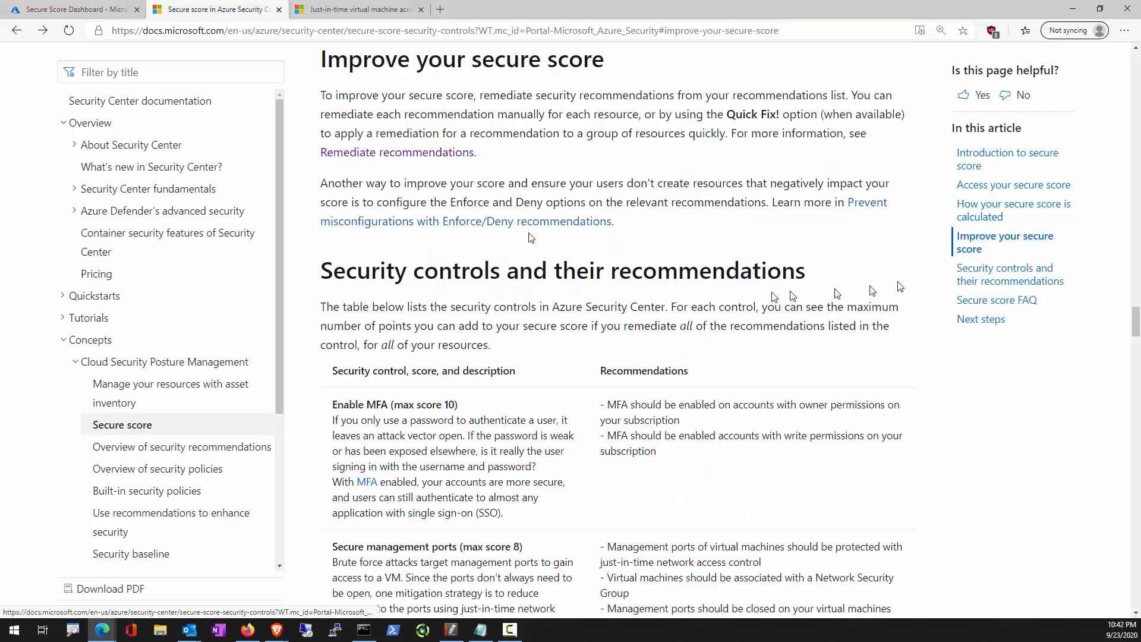
{"action": "left_click", "coordinate": [398, 151]}
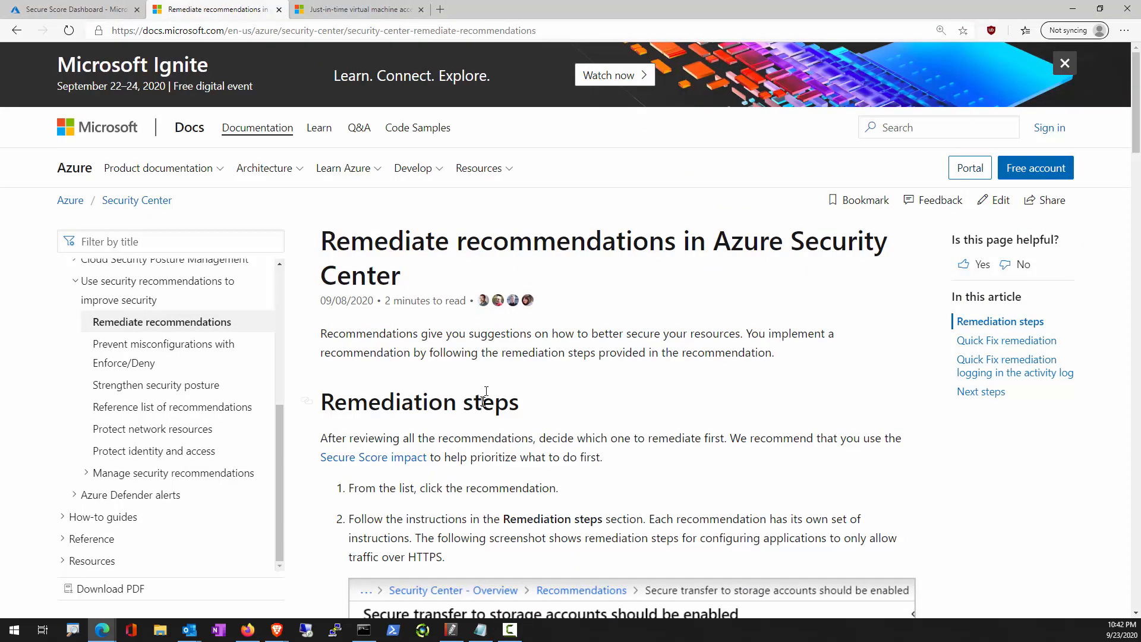
{"action": "scroll", "coordinate": [516, 385], "scroll_direction": "down", "scroll_amount": 5}
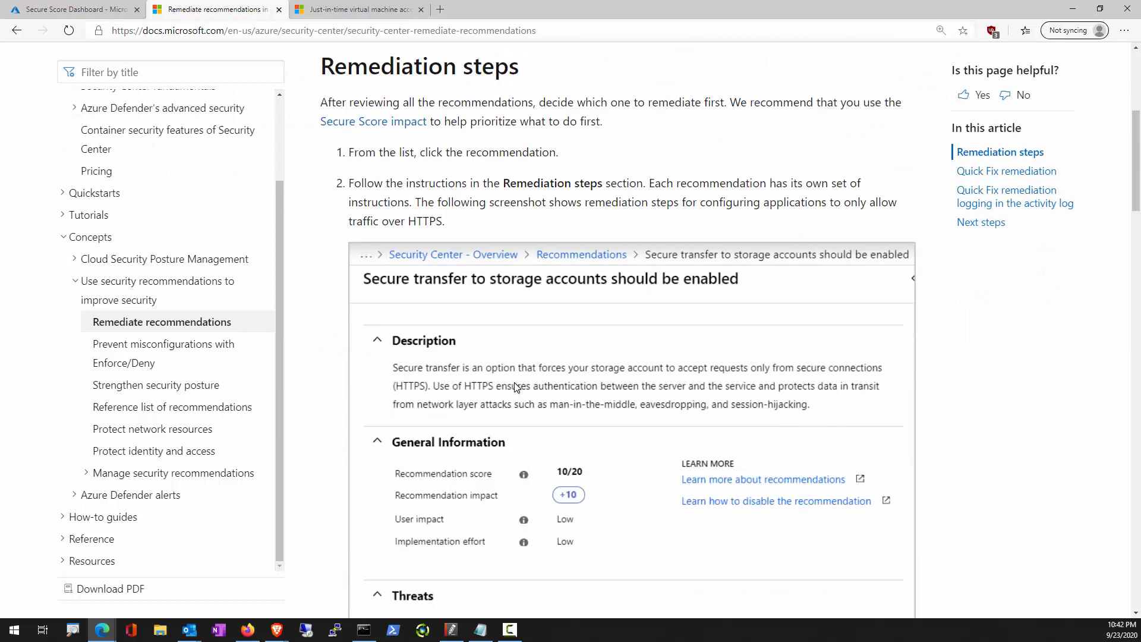
{"action": "scroll", "coordinate": [516, 385], "scroll_direction": "up", "scroll_amount": 1}
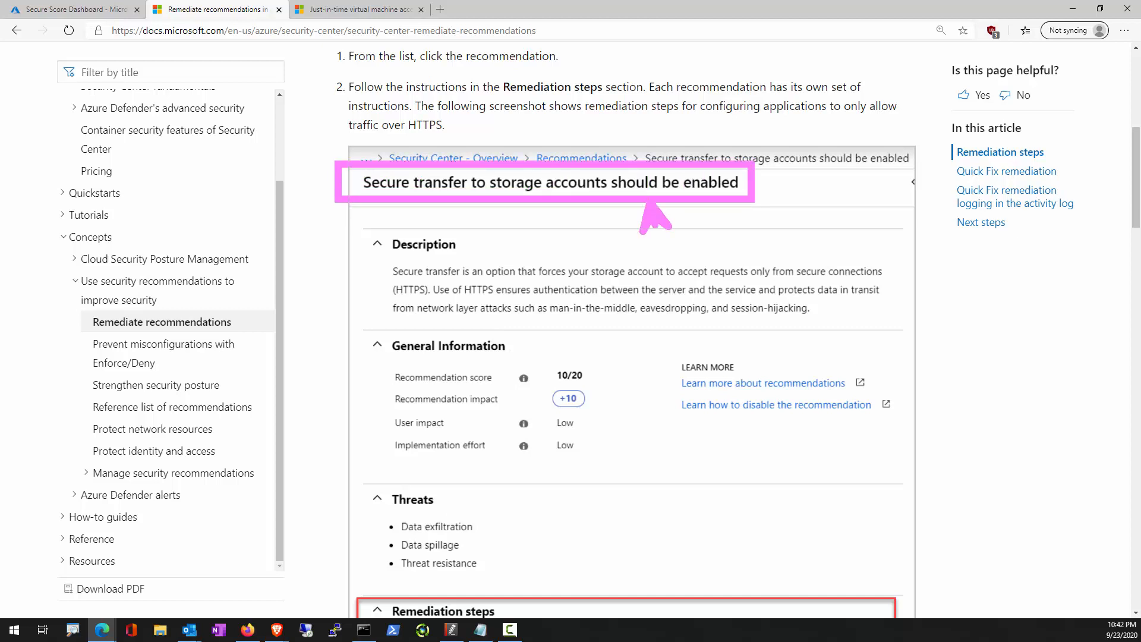
{"action": "key", "text": "Escape"}
{"action": "scroll", "coordinate": [538, 431], "scroll_direction": "down", "scroll_amount": 2}
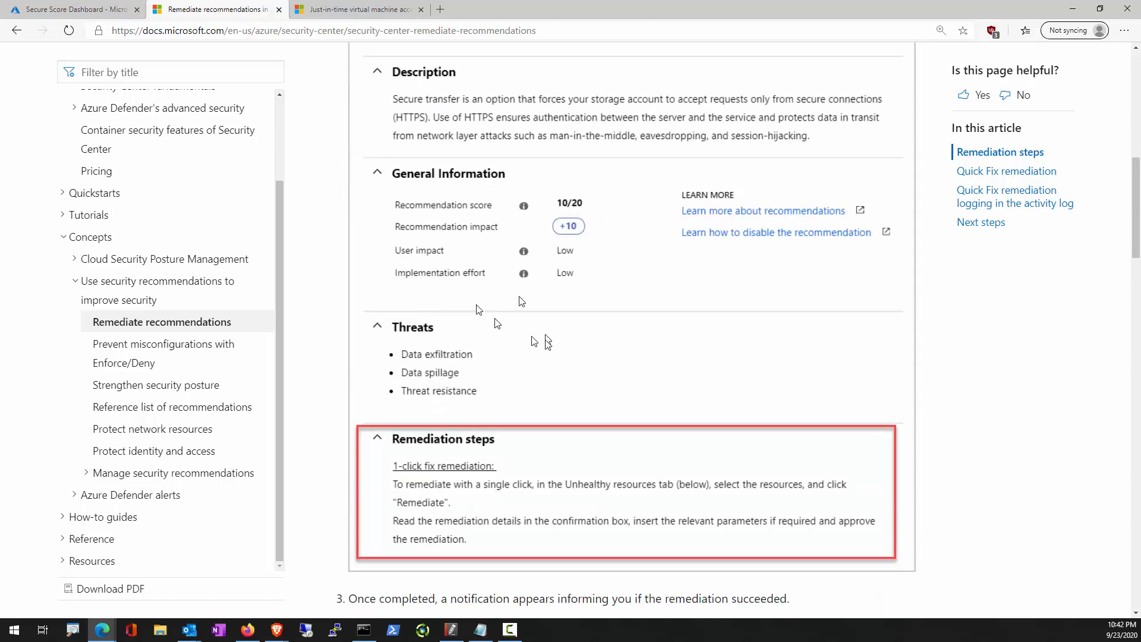
{"action": "scroll", "coordinate": [506, 390], "scroll_direction": "up", "scroll_amount": 1}
{"action": "scroll", "coordinate": [509, 408], "scroll_direction": "down", "scroll_amount": 1}
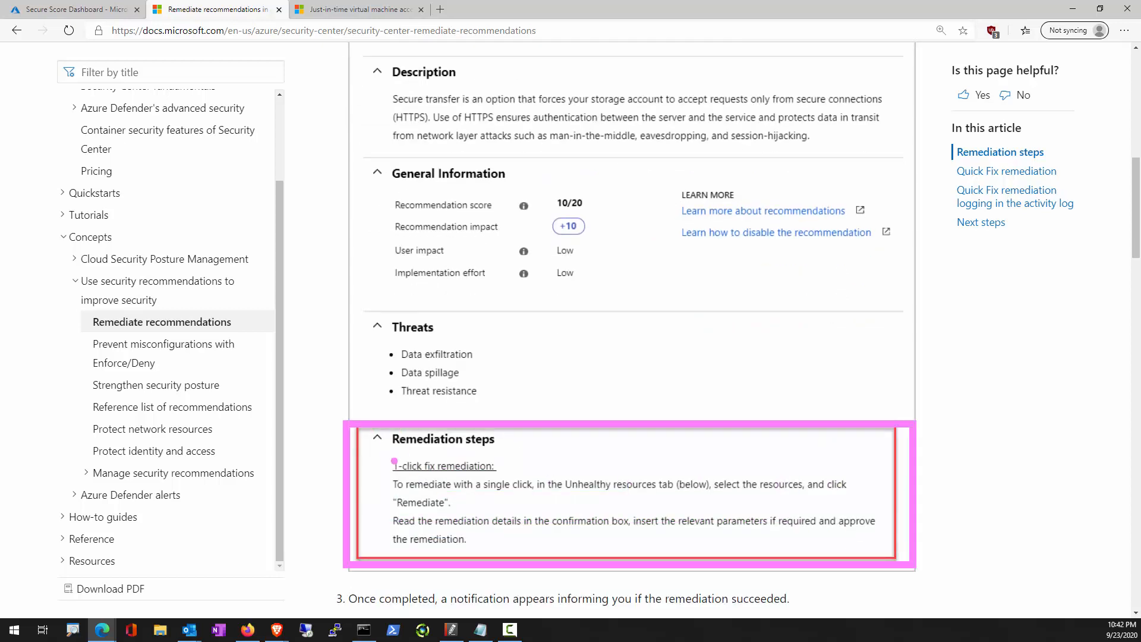
{"action": "left_click_drag", "start_coordinate": [393, 462], "coordinate": [313, 358]}
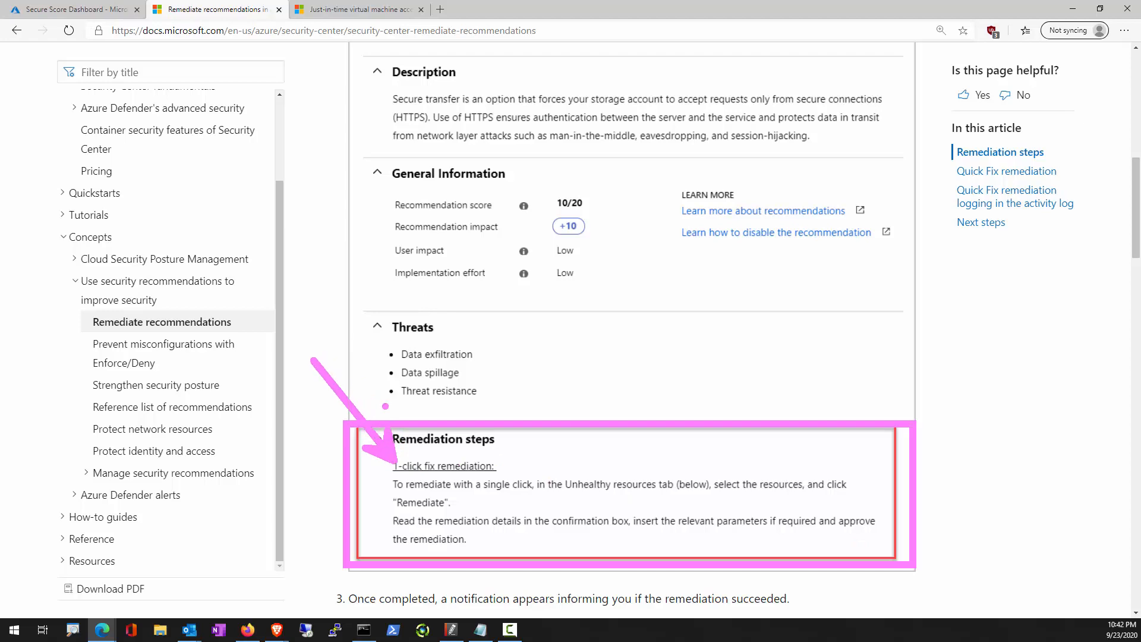
{"action": "left_click_drag", "start_coordinate": [374, 425], "coordinate": [572, 484]}
{"action": "key", "text": "Escape"}
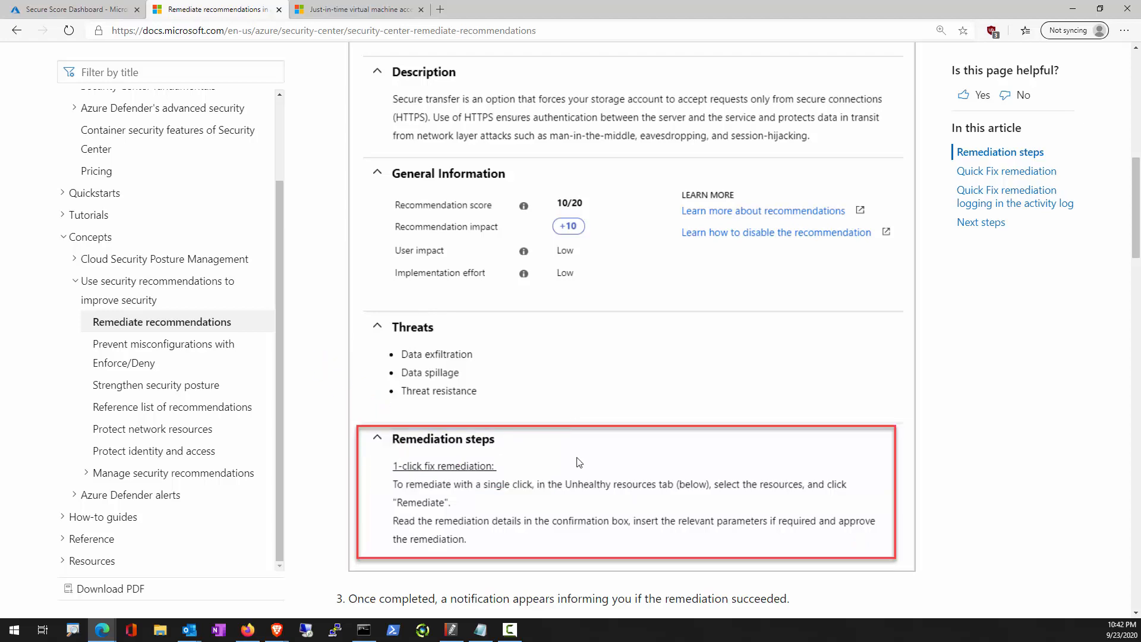
Read the article's Quick Fix remediation procedure through to the section on logging in the activity log.
{"action": "scroll", "coordinate": [577, 457], "scroll_direction": "down", "scroll_amount": 3}
{"action": "scroll", "coordinate": [577, 461], "scroll_direction": "down", "scroll_amount": 6}
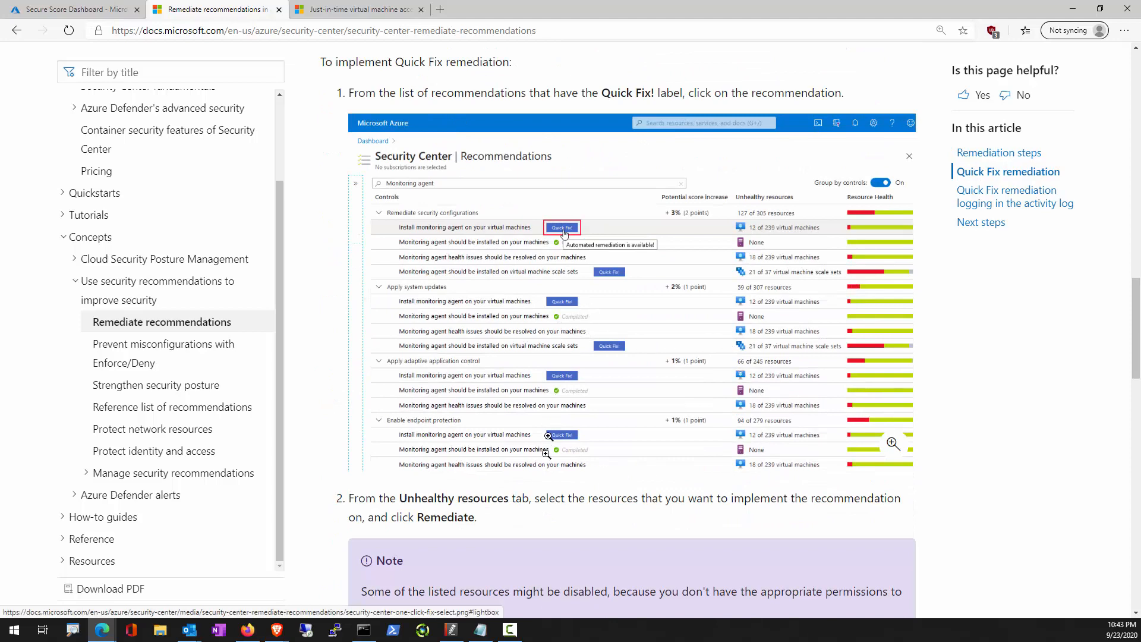
{"action": "scroll", "coordinate": [532, 456], "scroll_direction": "down", "scroll_amount": 11}
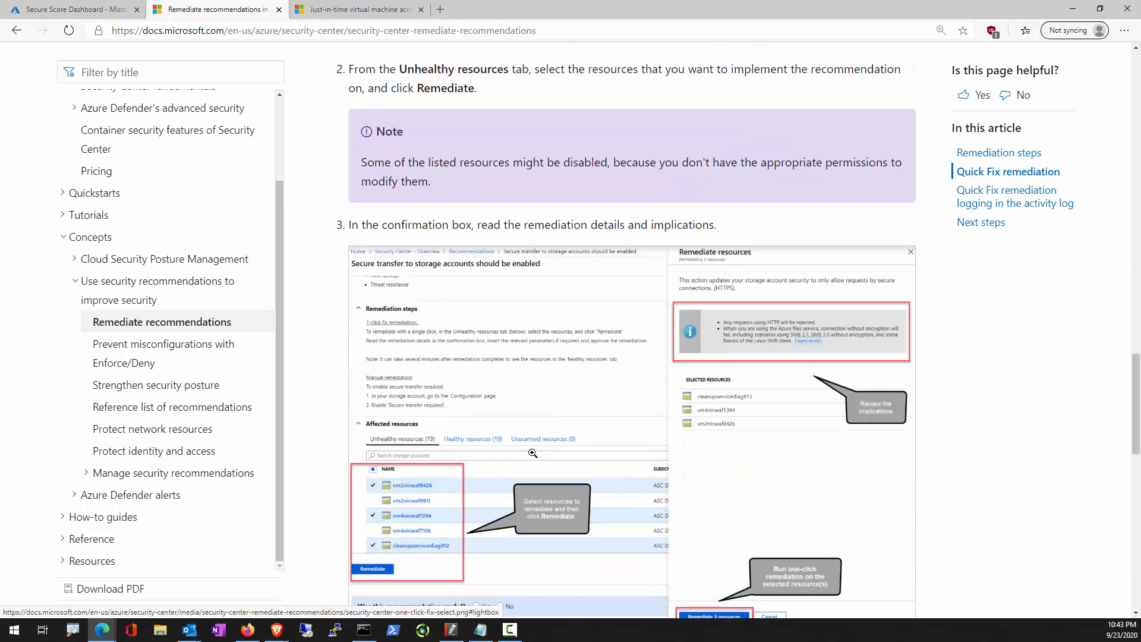
{"action": "scroll", "coordinate": [533, 454], "scroll_direction": "down", "scroll_amount": 4}
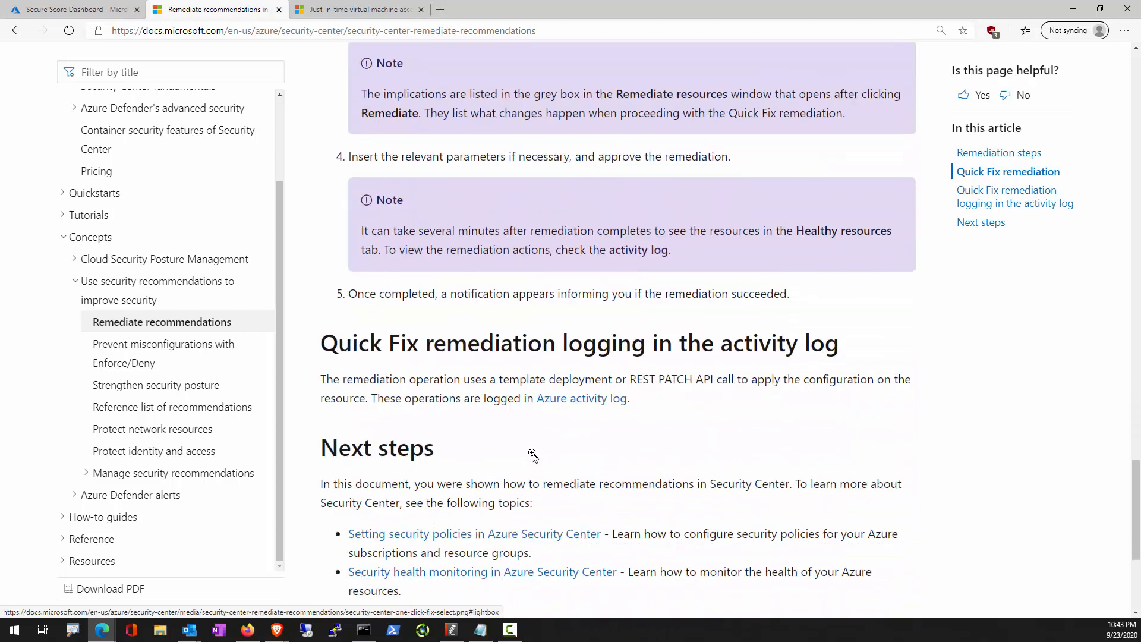
Read in the just-in-time VM access article why JIT is used and how it operates with network security groups and Azure Firewall.
{"action": "scroll", "coordinate": [516, 483], "scroll_direction": "down", "scroll_amount": 2}
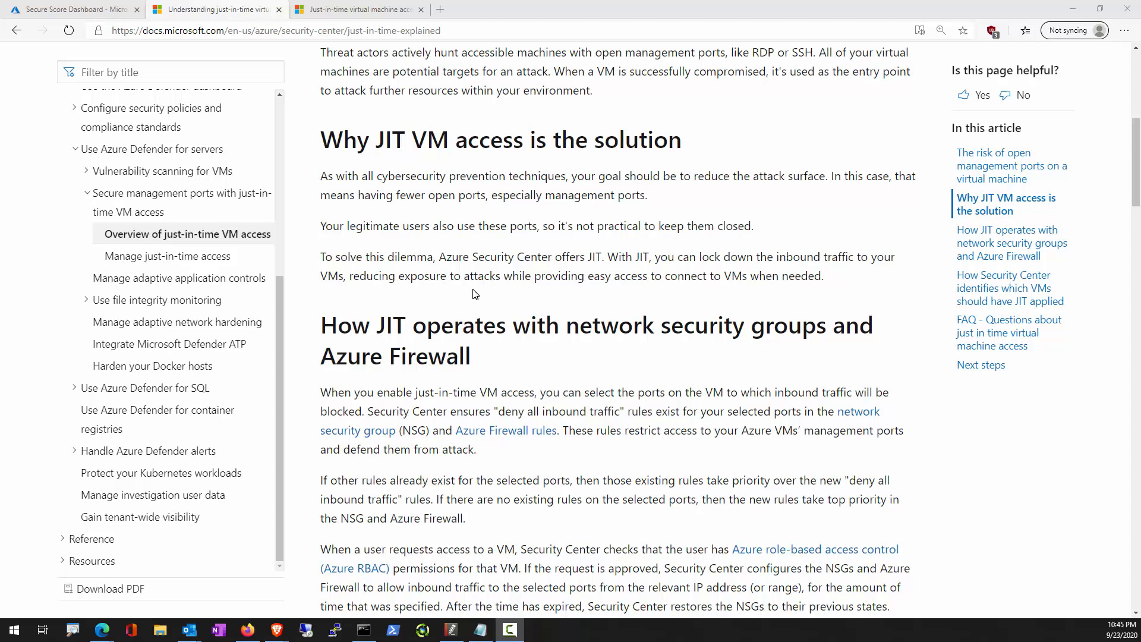
{"action": "scroll", "coordinate": [483, 277], "scroll_direction": "down", "scroll_amount": 3}
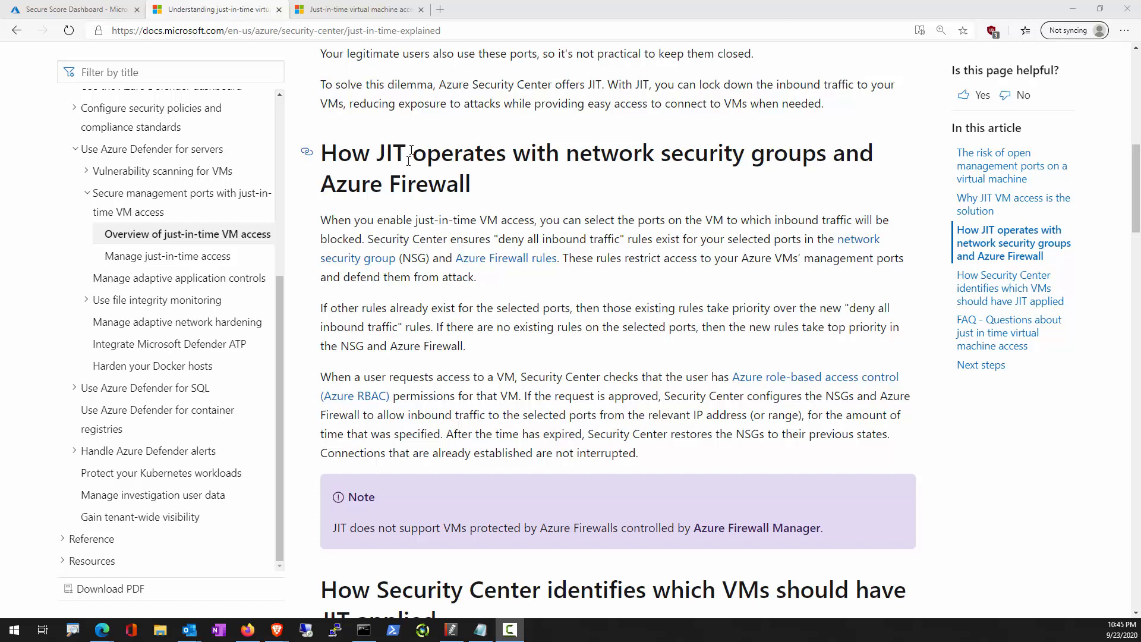
Examine the flowchart for identifying which VMs should have JIT applied, focusing on the just-in-time access and network security group checks.
{"action": "scroll", "coordinate": [407, 241], "scroll_direction": "down", "scroll_amount": 3}
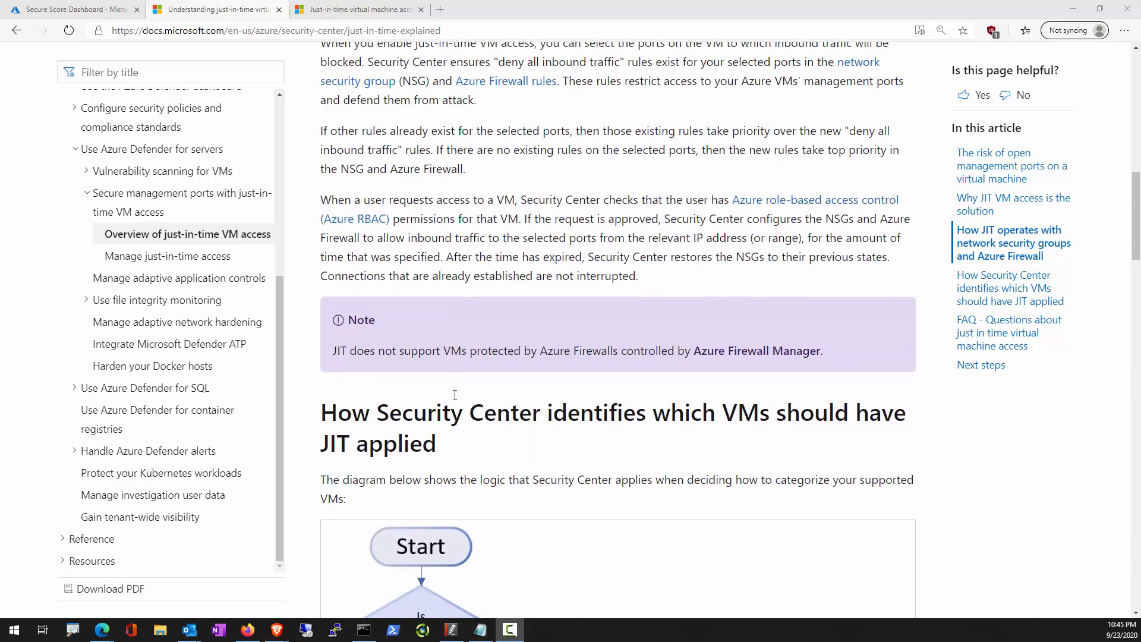
{"action": "scroll", "coordinate": [454, 395], "scroll_direction": "down", "scroll_amount": 6}
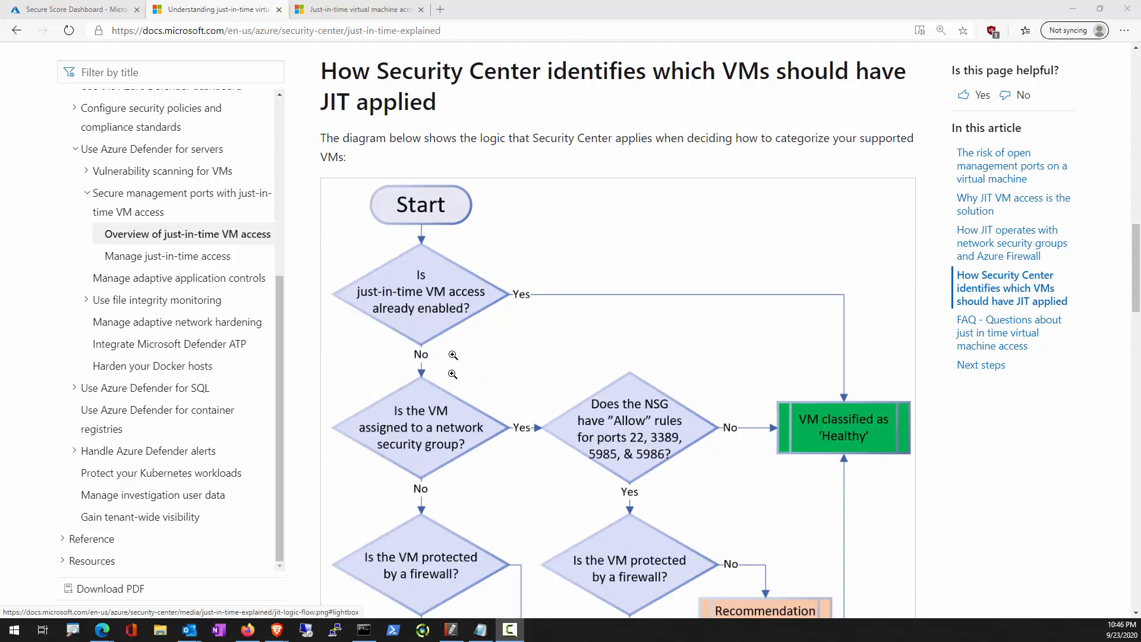
{"action": "left_click_drag", "start_coordinate": [379, 81], "coordinate": [885, 85]}
{"action": "left_click_drag", "start_coordinate": [321, 115], "coordinate": [356, 115]}
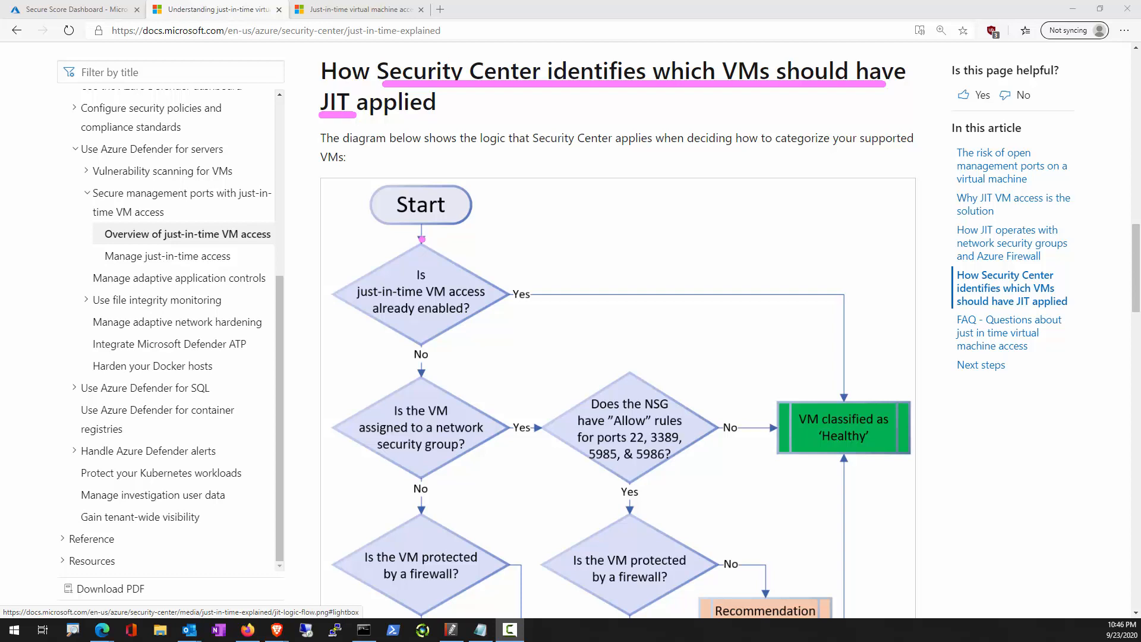
{"action": "left_click_drag", "start_coordinate": [332, 243], "coordinate": [530, 334]}
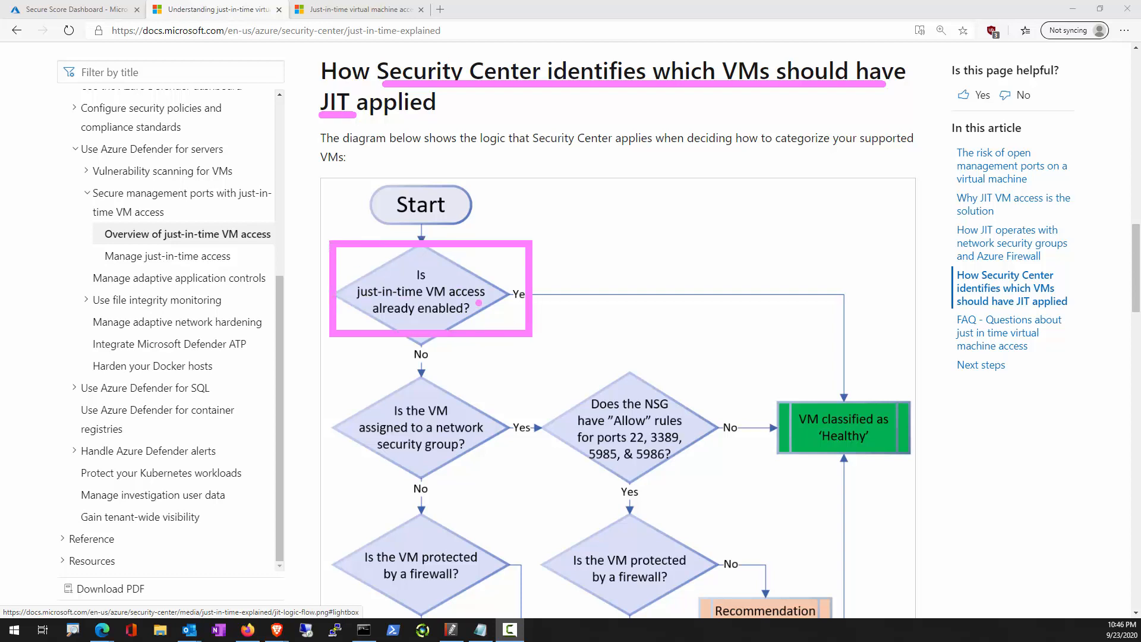
{"action": "left_click_drag", "start_coordinate": [469, 284], "coordinate": [590, 198]}
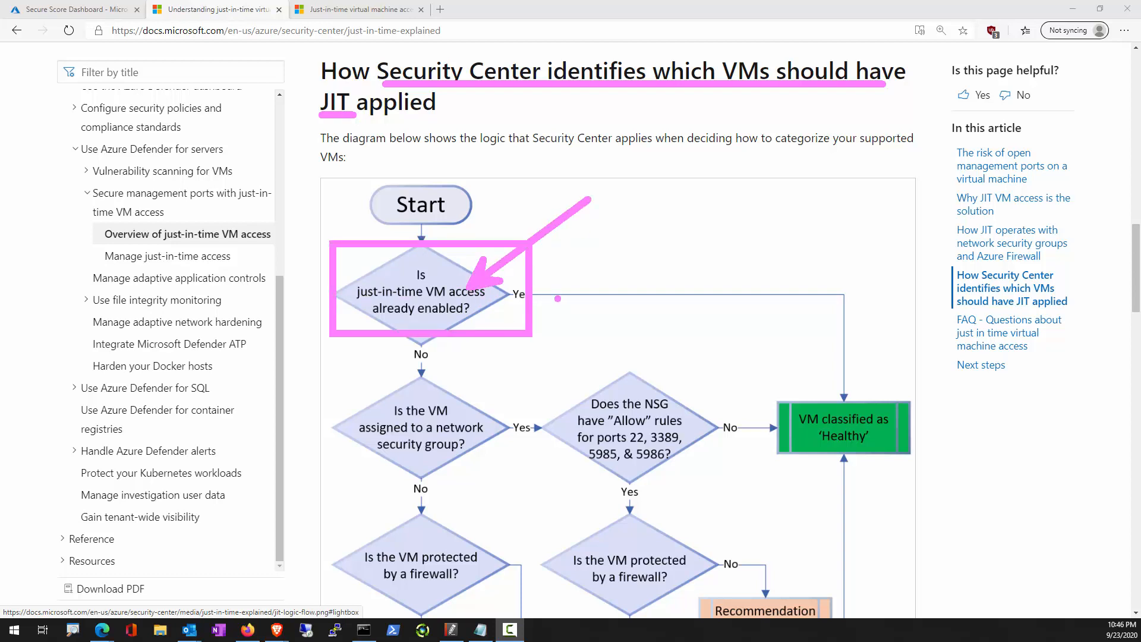
{"action": "key", "text": "Escape"}
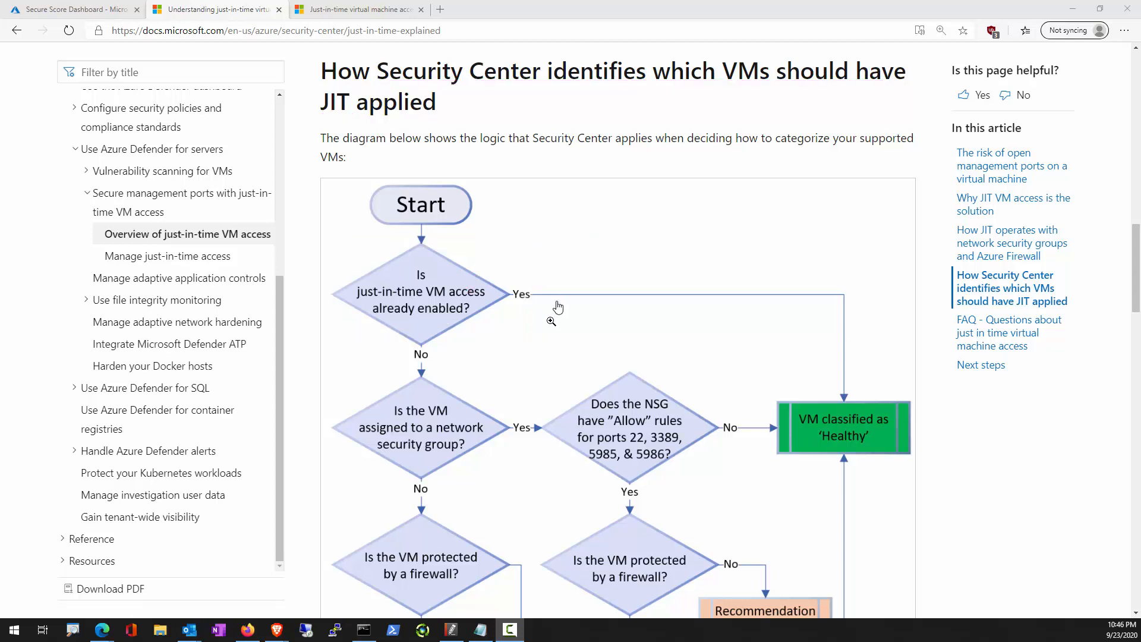
{"action": "scroll", "coordinate": [558, 298], "scroll_direction": "down", "scroll_amount": 3}
{"action": "key", "text": "ctrl+2"}
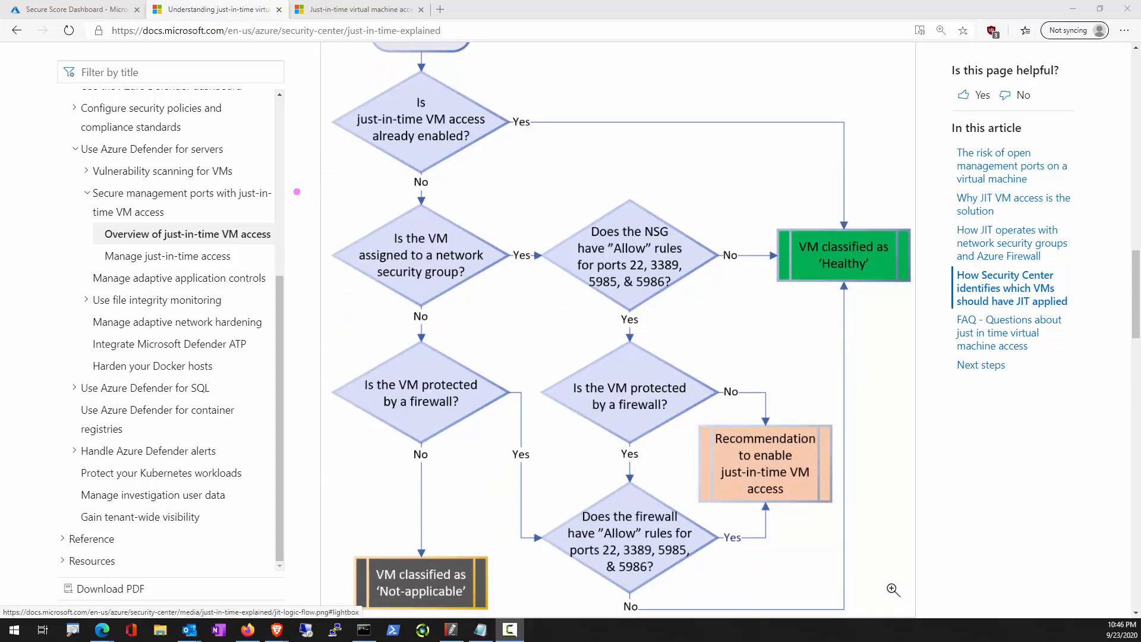
{"action": "left_click_drag", "start_coordinate": [297, 191], "coordinate": [529, 323]}
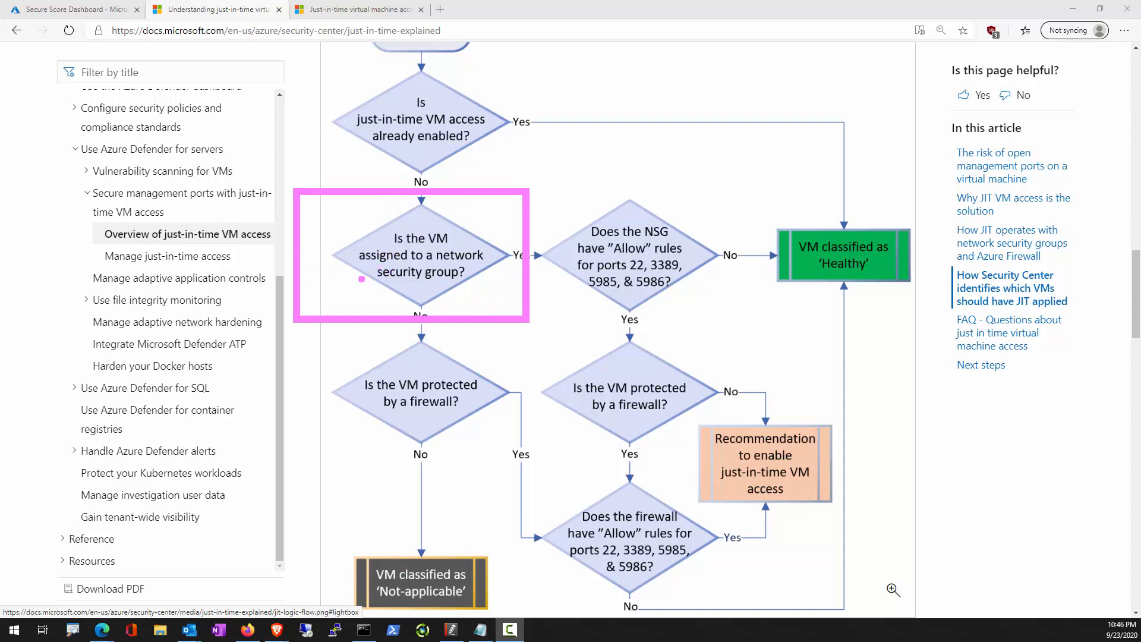
{"action": "left_click_drag", "start_coordinate": [363, 277], "coordinate": [253, 344]}
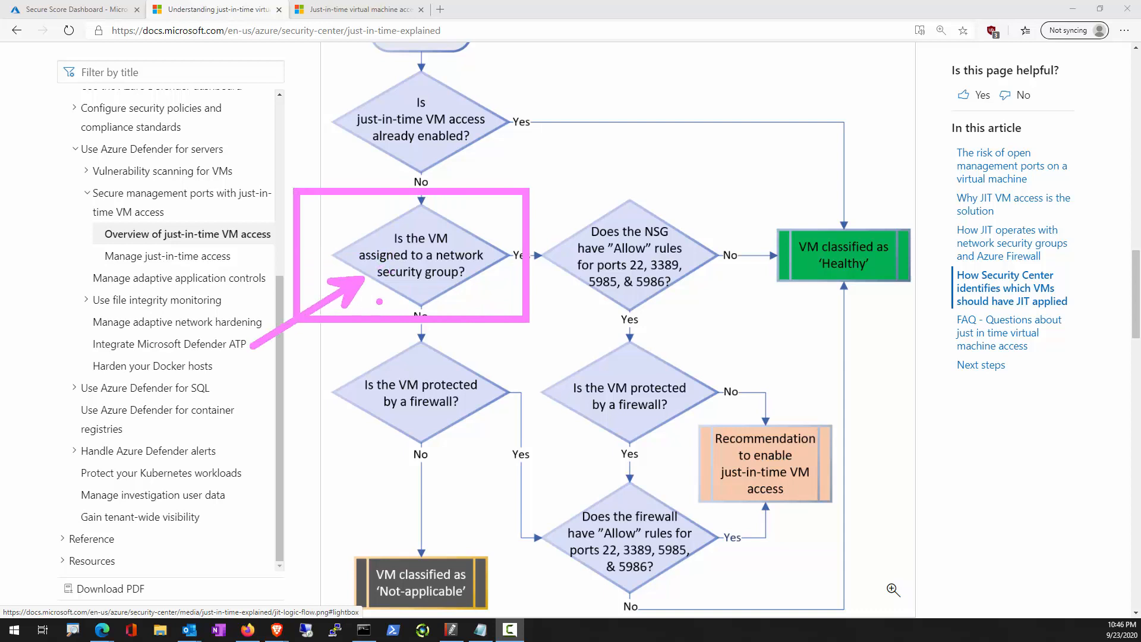